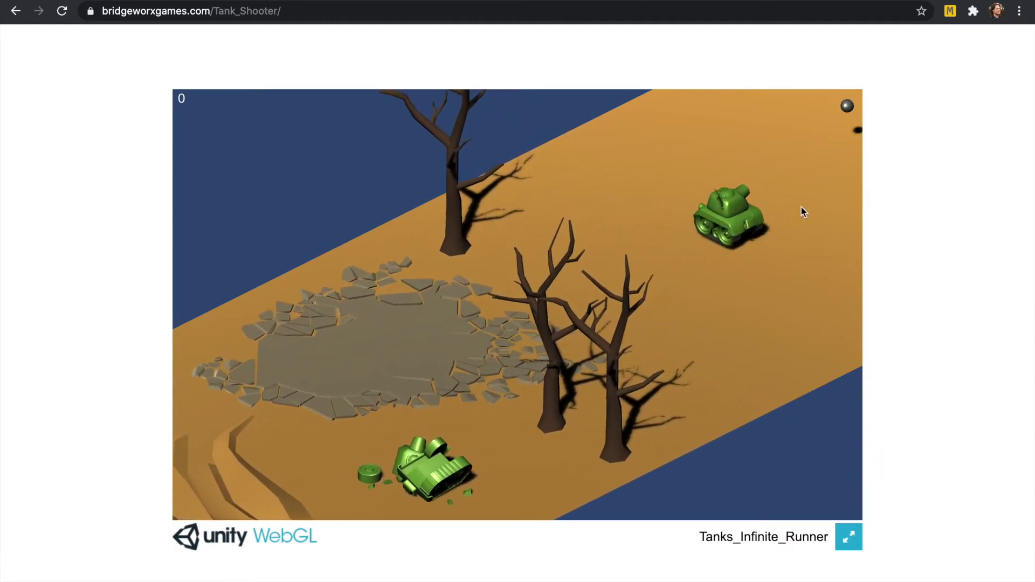
{"action": "left_click", "coordinate": [768, 145]}
{"action": "left_click", "coordinate": [752, 133]}
{"action": "left_click", "coordinate": [739, 134]}
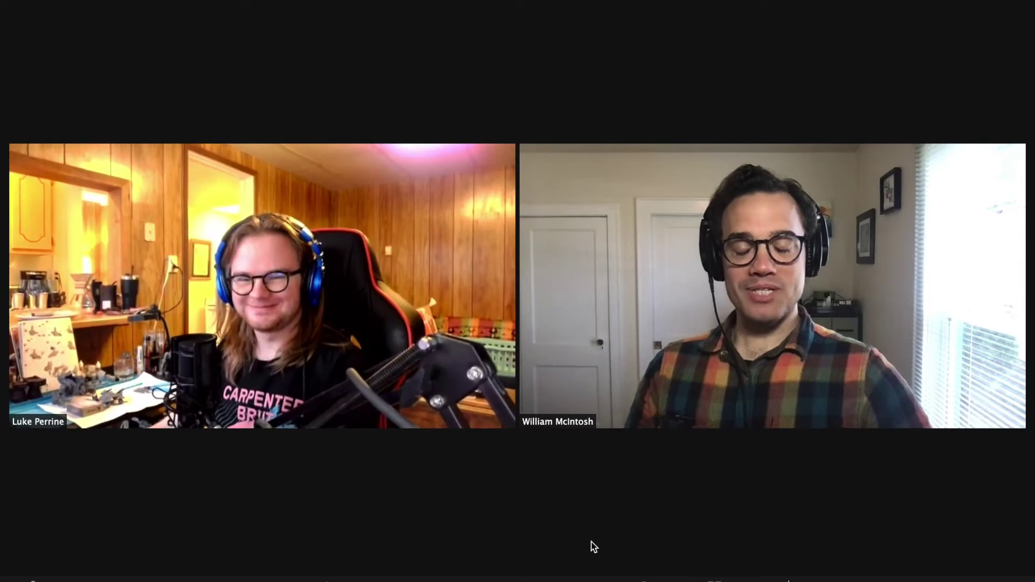
Step: Set the meeting's sharing option so that multiple participants can share simultaneously
{"action": "left_click", "coordinate": [558, 580]}
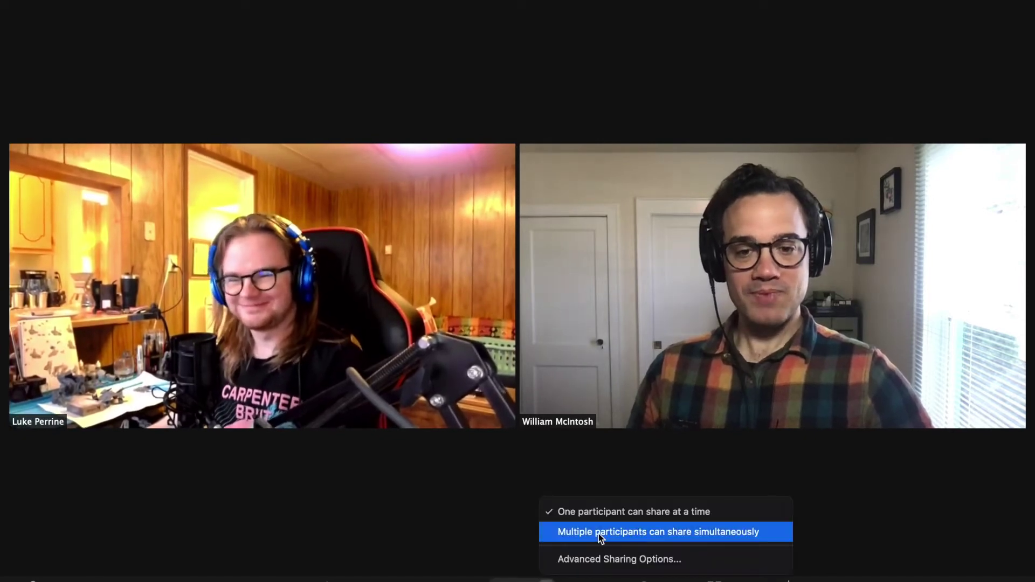
{"action": "left_click", "coordinate": [598, 534]}
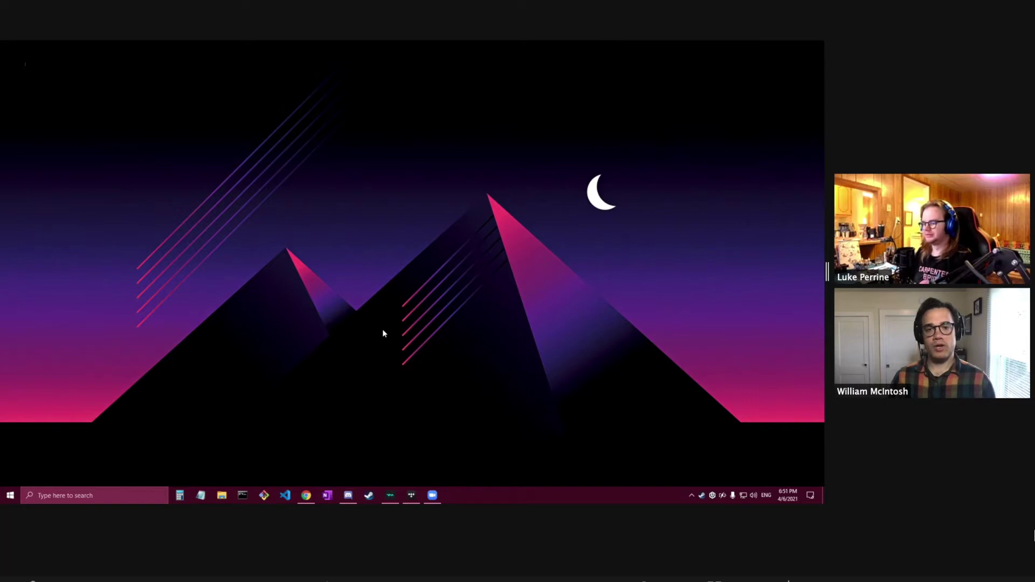
Step: Open an incognito browser window on the shared desktop and search the web for "unity download"
{"action": "left_click", "coordinate": [314, 493]}
{"action": "left_click", "coordinate": [434, 159]}
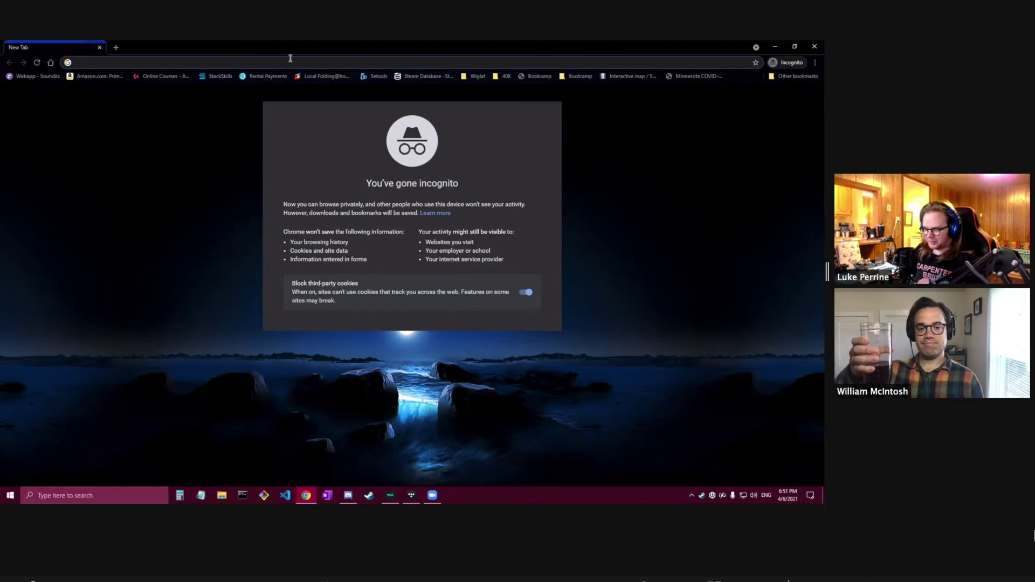
{"action": "type", "text": "unity down"}
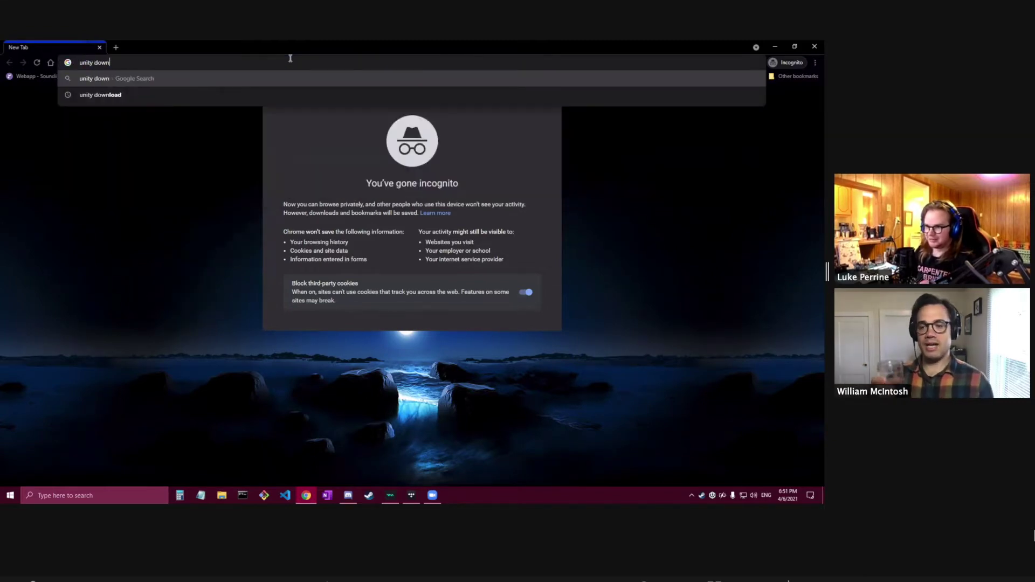
{"action": "type", "text": "load"}
{"action": "key", "text": "Return"}
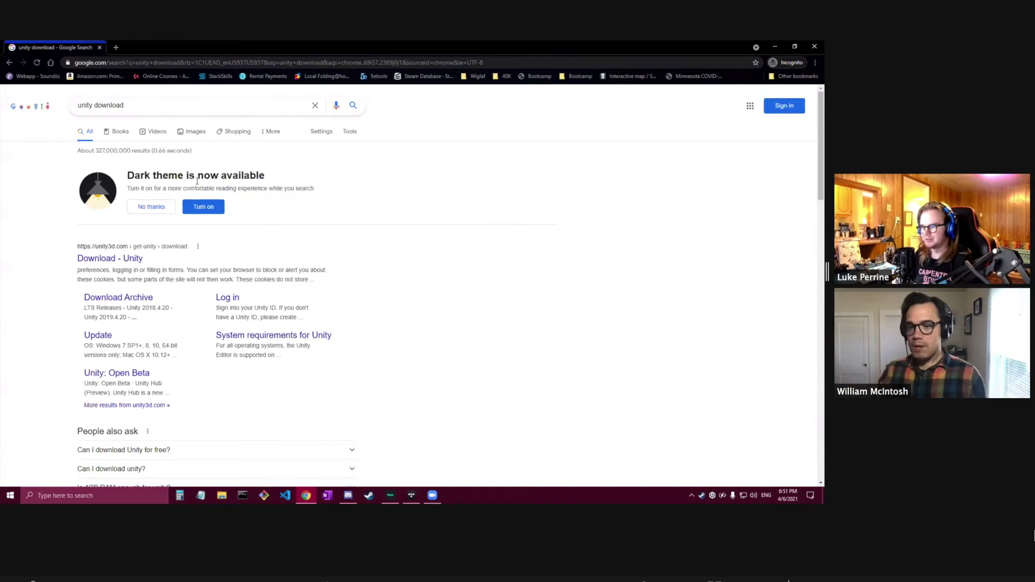
Step: Download the Unity Hub installer from Unity's official download page and launch UnityHubSetup.exe
{"action": "left_click", "coordinate": [125, 263]}
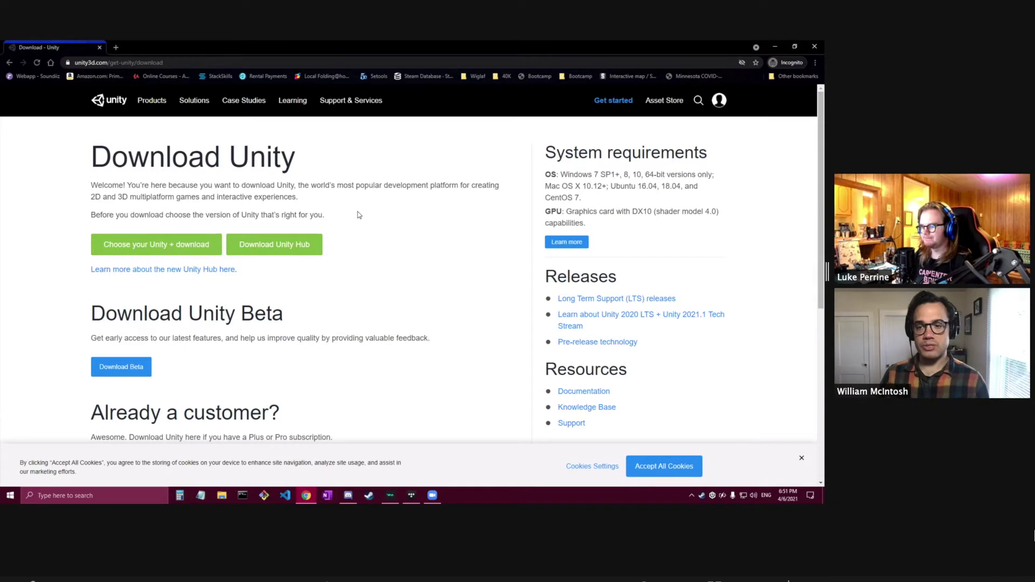
{"action": "left_click", "coordinate": [278, 253]}
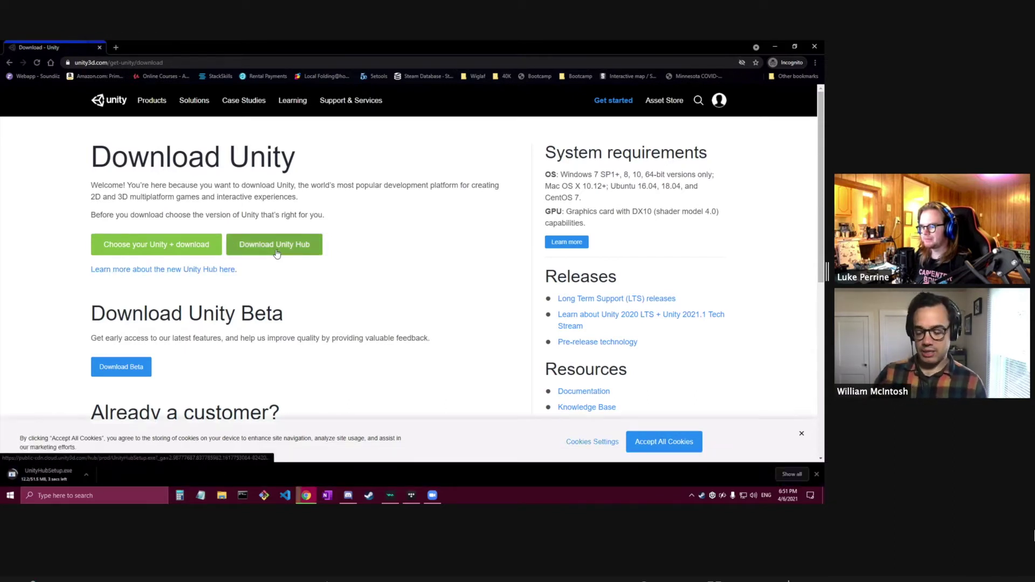
{"action": "left_click", "coordinate": [58, 473]}
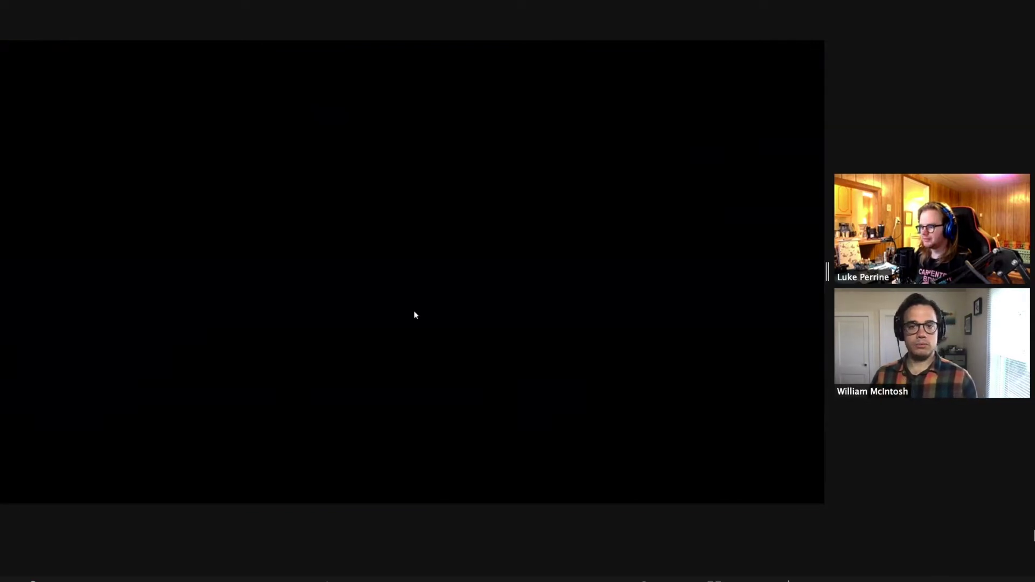
Step: Install Unity Hub by accepting the license agreement, and finish the setup with Run Unity Hub enabled
{"action": "left_click", "coordinate": [457, 354]}
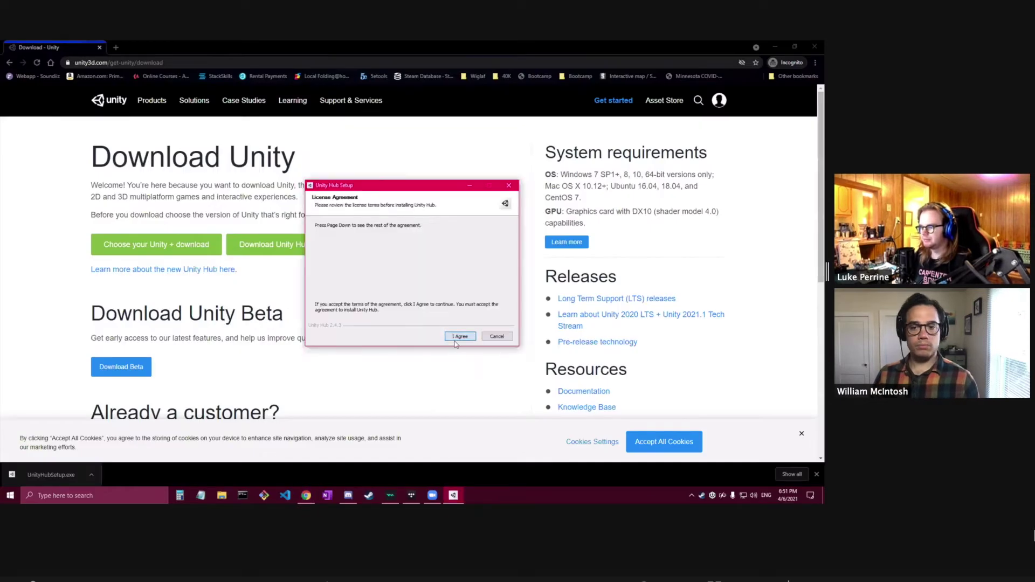
{"action": "left_click", "coordinate": [456, 342]}
{"action": "left_click", "coordinate": [460, 337]}
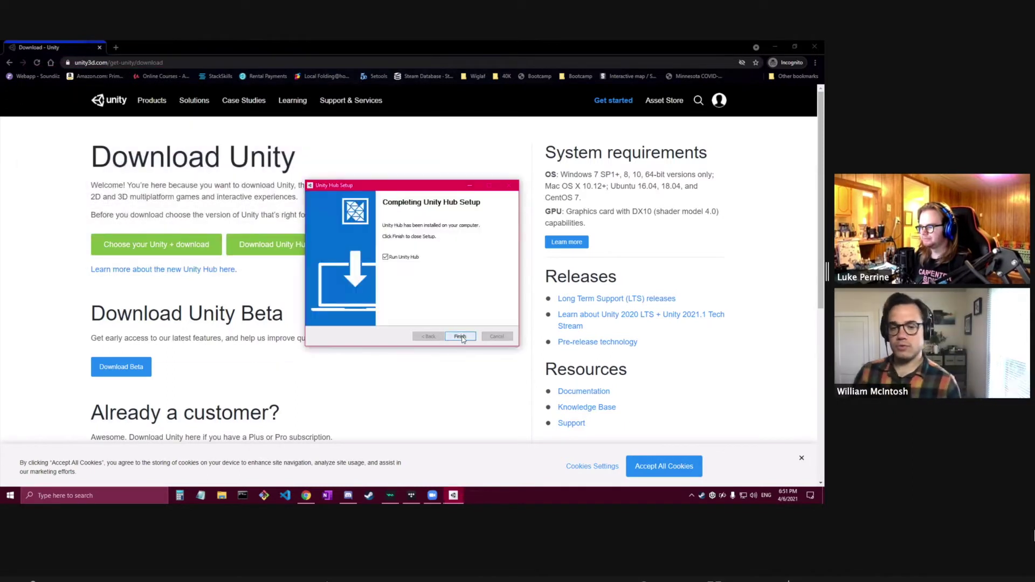
{"action": "left_click", "coordinate": [461, 337]}
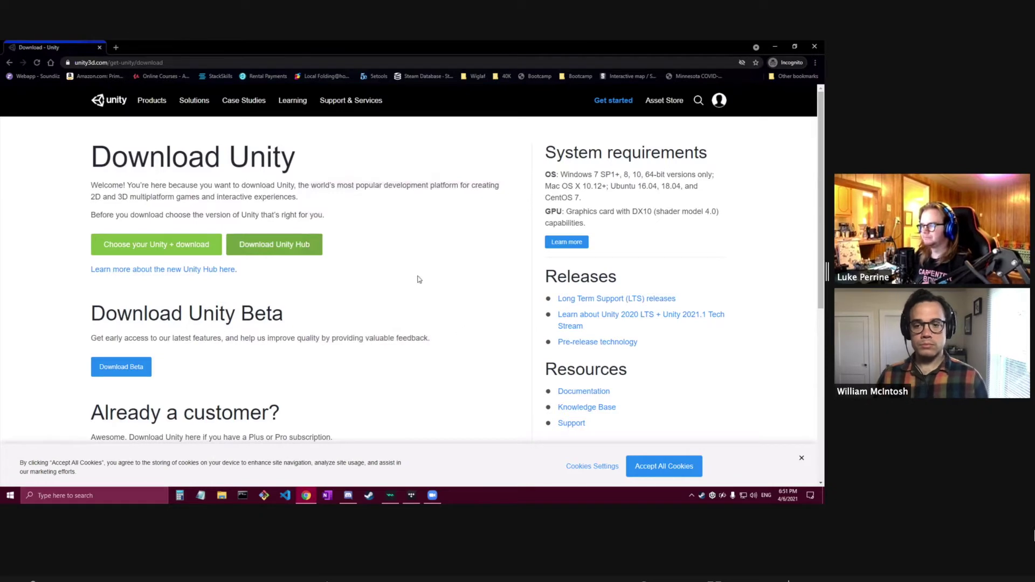
Step: Minimize the browser and allow Unity Hub through the Windows firewall on private networks
{"action": "left_click", "coordinate": [783, 49]}
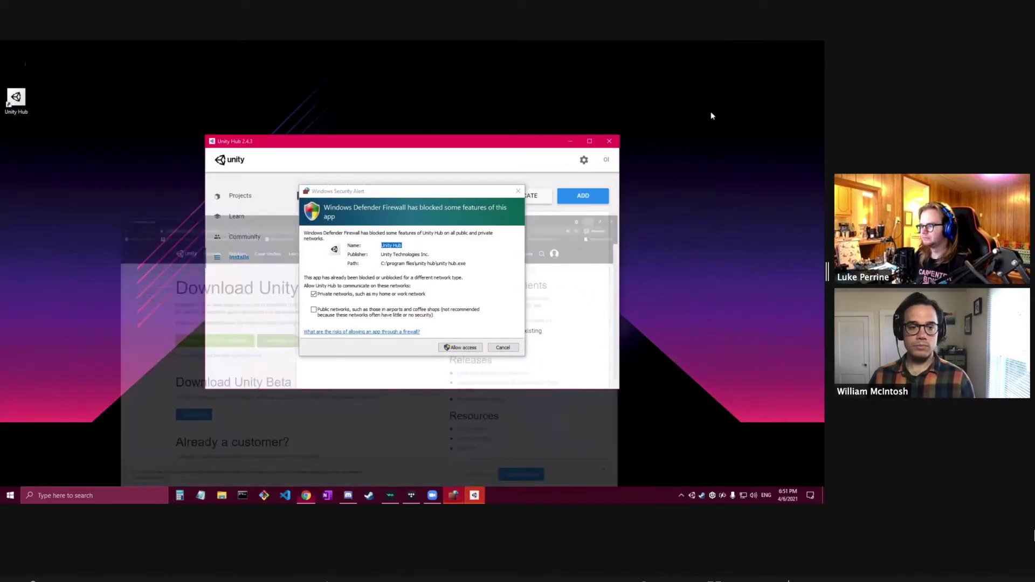
{"action": "left_click", "coordinate": [468, 349]}
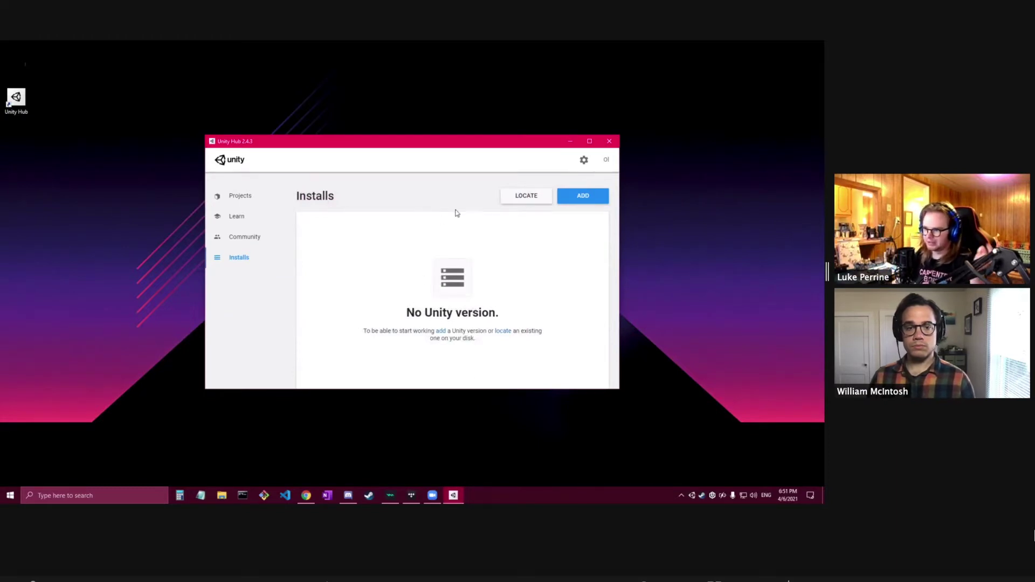
Step: Add Unity 2020.3.2f1 (LTS) to the installs with the Visual Studio Community 2019, WebGL Build Support and Documentation modules
{"action": "left_click", "coordinate": [586, 198]}
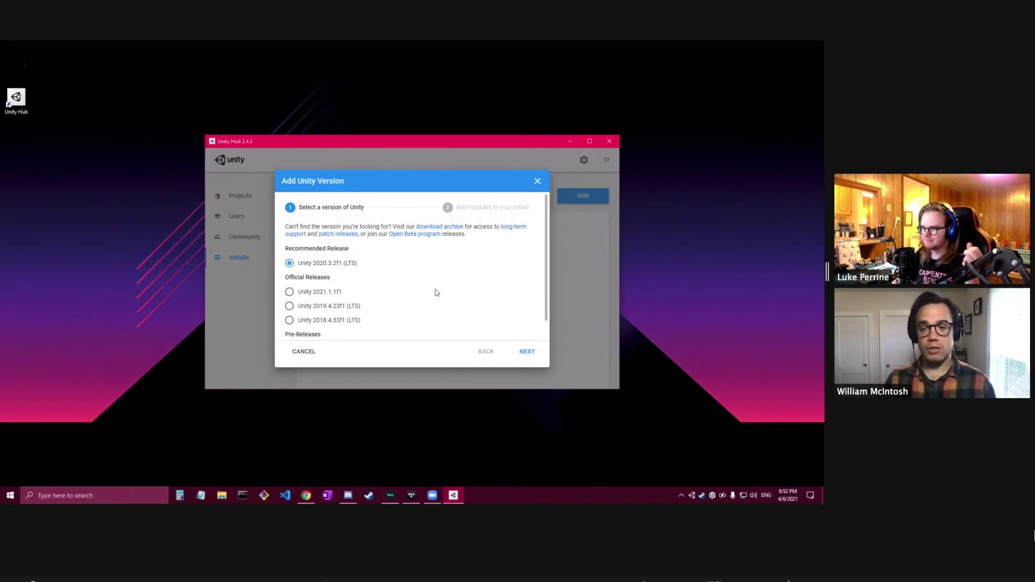
{"action": "left_click", "coordinate": [528, 352]}
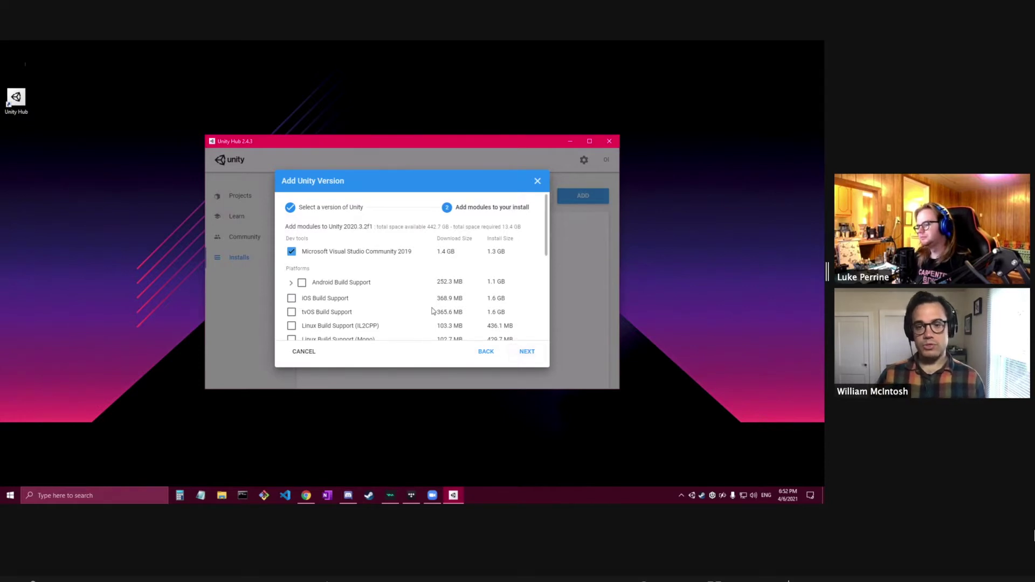
{"action": "scroll", "coordinate": [432, 311], "scroll_direction": "down", "scroll_amount": 3}
{"action": "scroll", "coordinate": [377, 302], "scroll_direction": "down", "scroll_amount": 1}
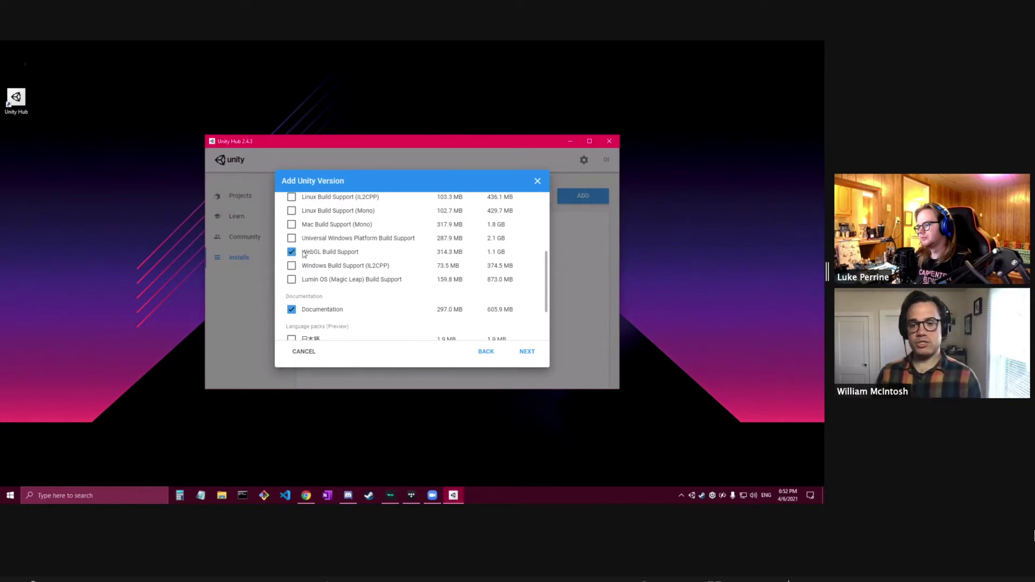
{"action": "scroll", "coordinate": [330, 256], "scroll_direction": "down", "scroll_amount": 2}
{"action": "scroll", "coordinate": [329, 257], "scroll_direction": "up", "scroll_amount": 3}
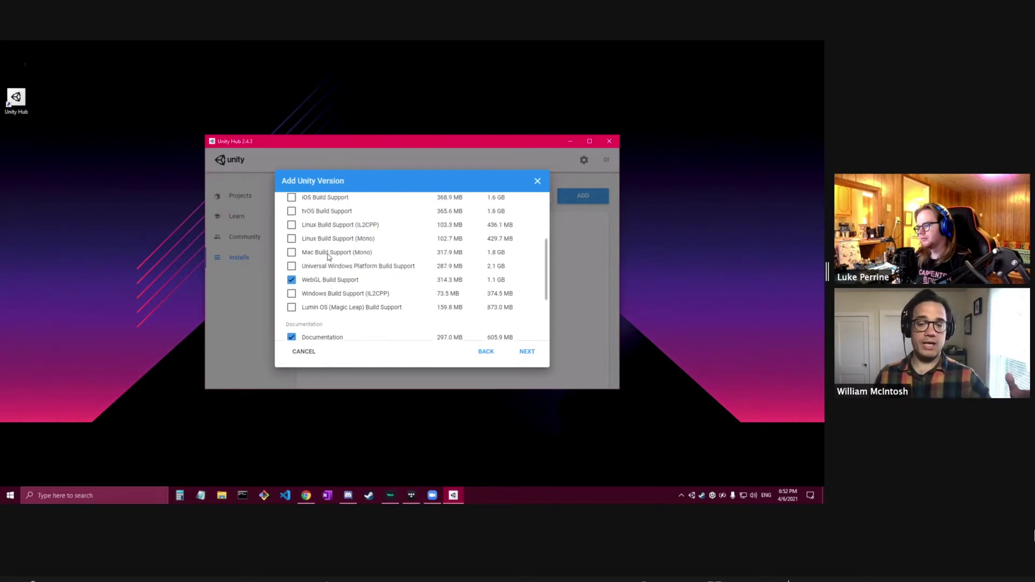
{"action": "scroll", "coordinate": [328, 256], "scroll_direction": "down", "scroll_amount": 1}
{"action": "scroll", "coordinate": [326, 252], "scroll_direction": "up", "scroll_amount": 1}
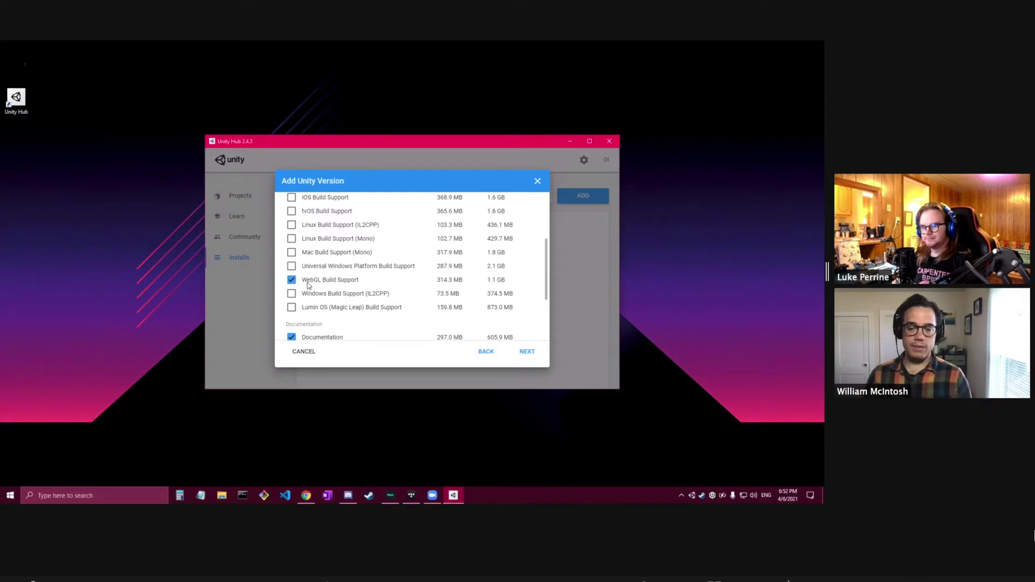
{"action": "left_click", "coordinate": [527, 351]}
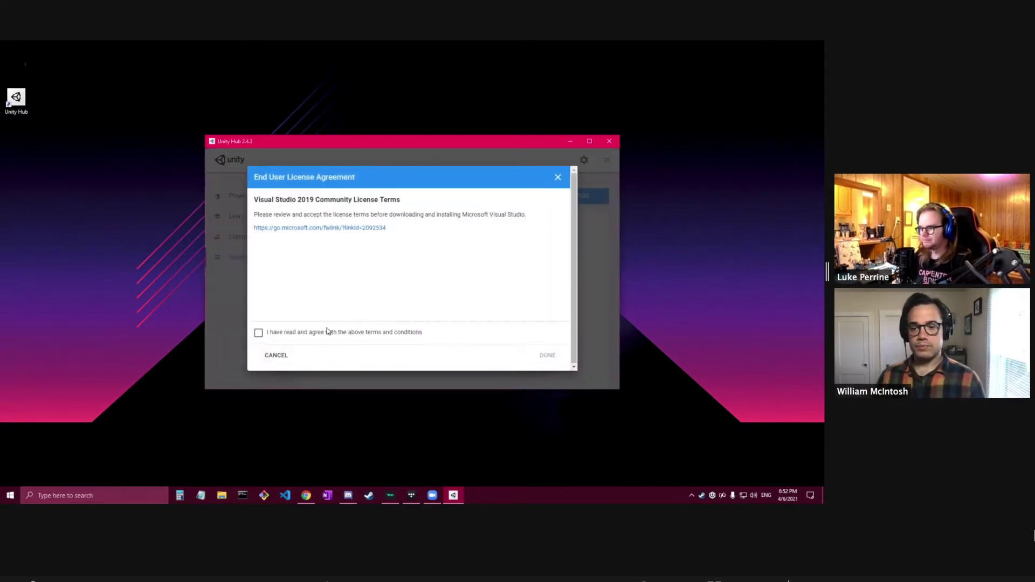
Step: Accept the Visual Studio 2019 Community license terms and start the Unity installation
{"action": "left_click", "coordinate": [258, 333]}
{"action": "left_click", "coordinate": [541, 355]}
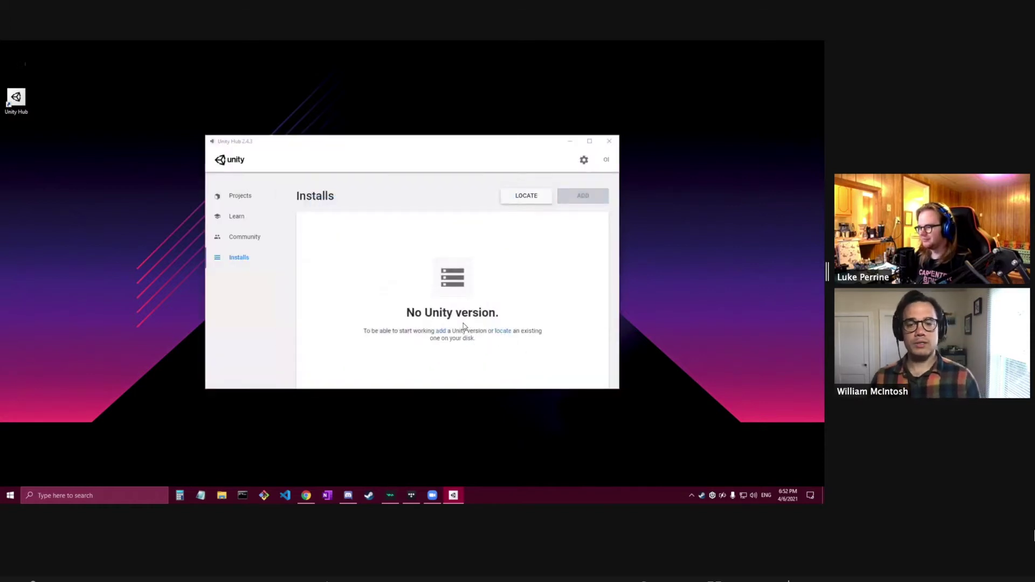
{"action": "left_click", "coordinate": [385, 328]}
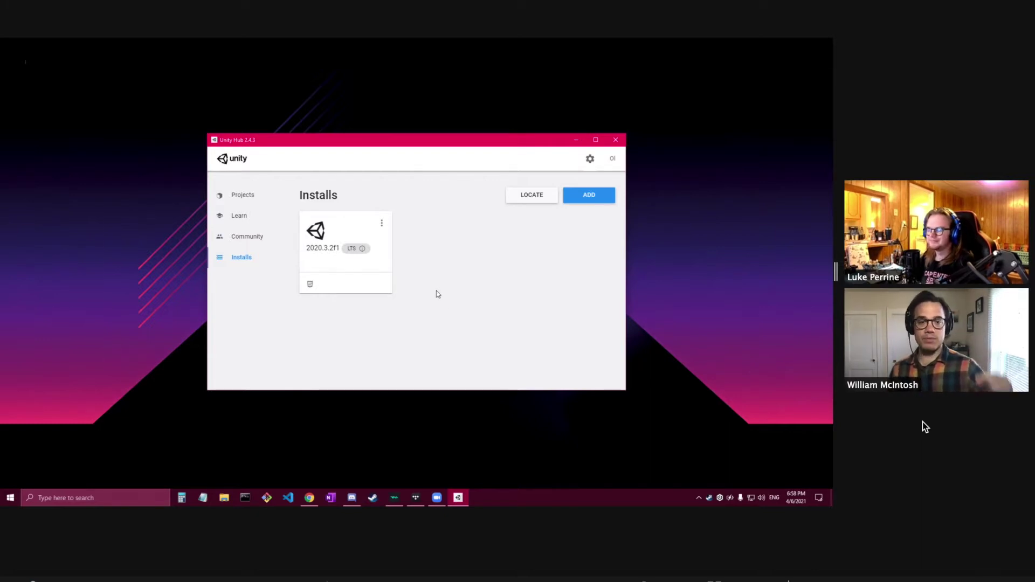
Step: Set up a new project from the 3D template and name it "Tiger King"
{"action": "left_click", "coordinate": [272, 201]}
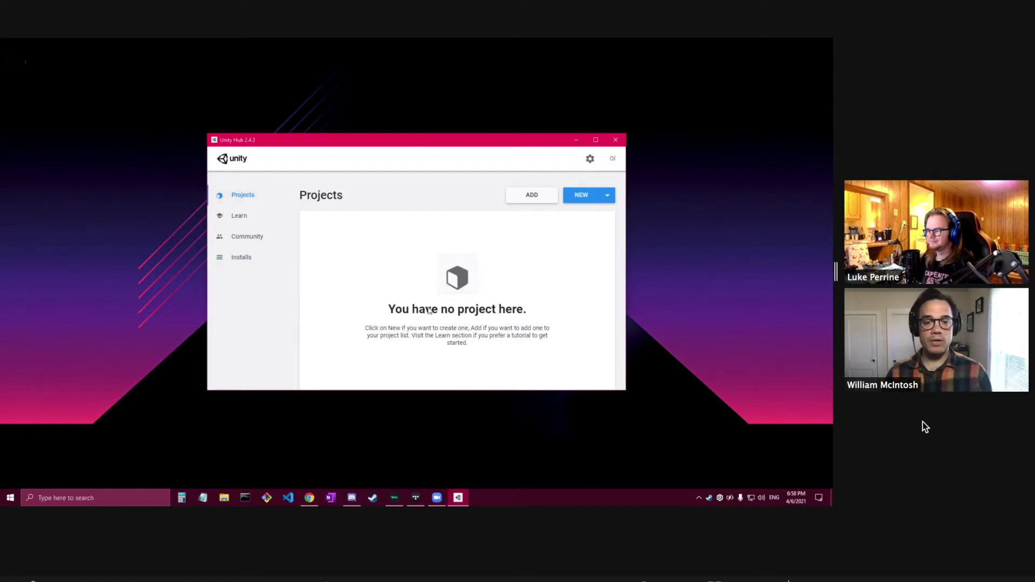
{"action": "left_click", "coordinate": [581, 195]}
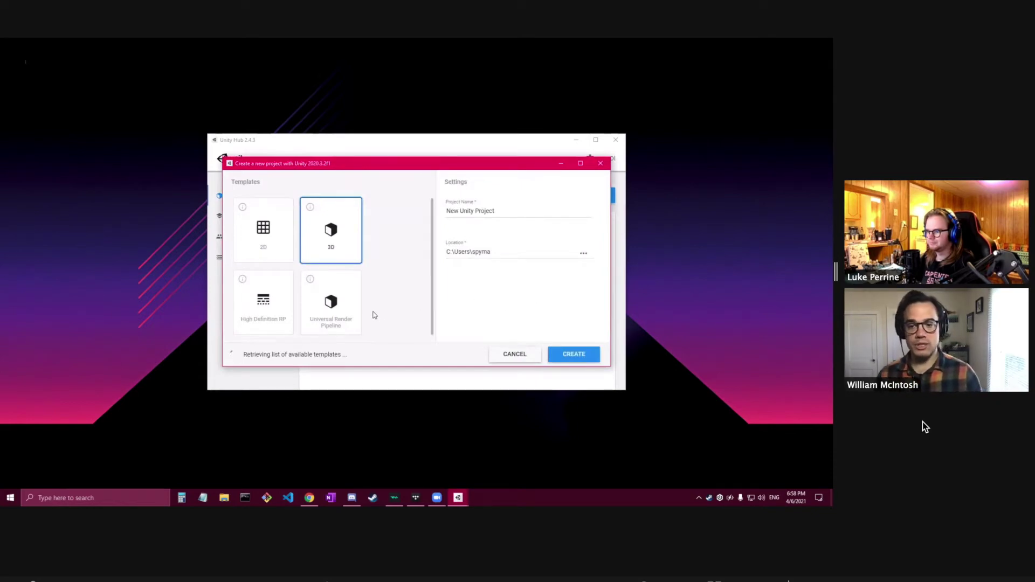
{"action": "scroll", "coordinate": [372, 313], "scroll_direction": "down", "scroll_amount": 1}
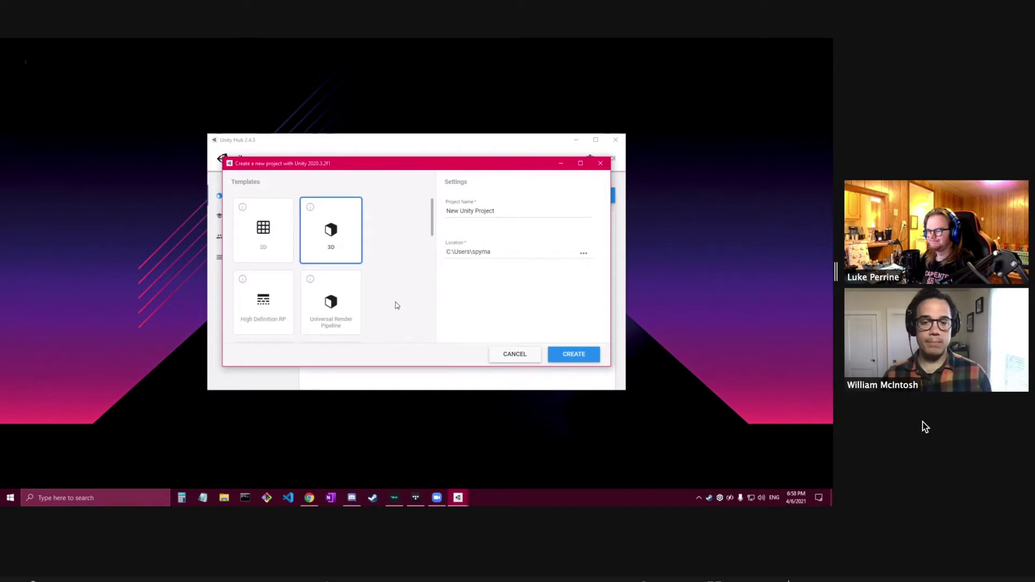
{"action": "key", "text": "Tab"}
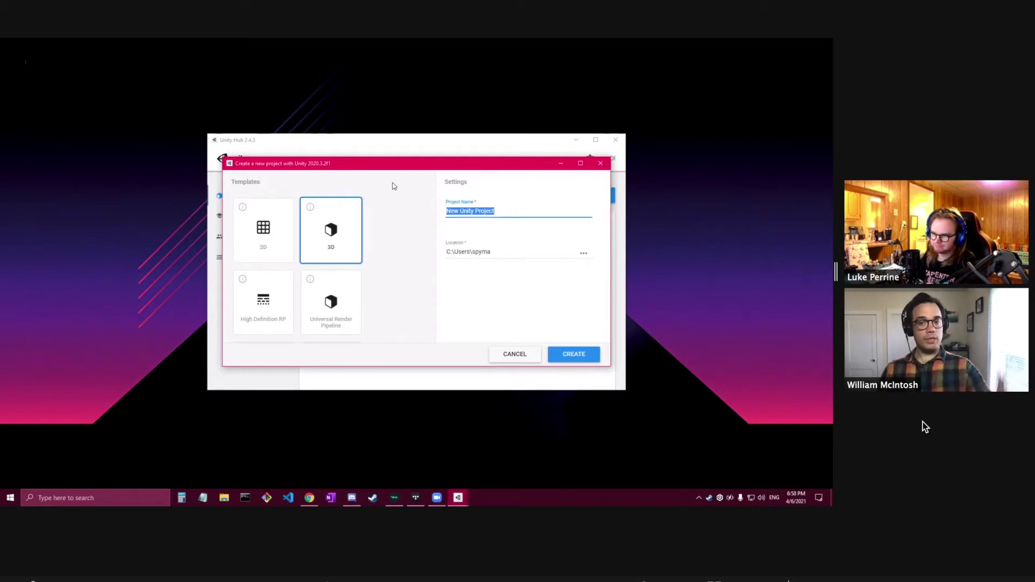
{"action": "type", "text": "P"}
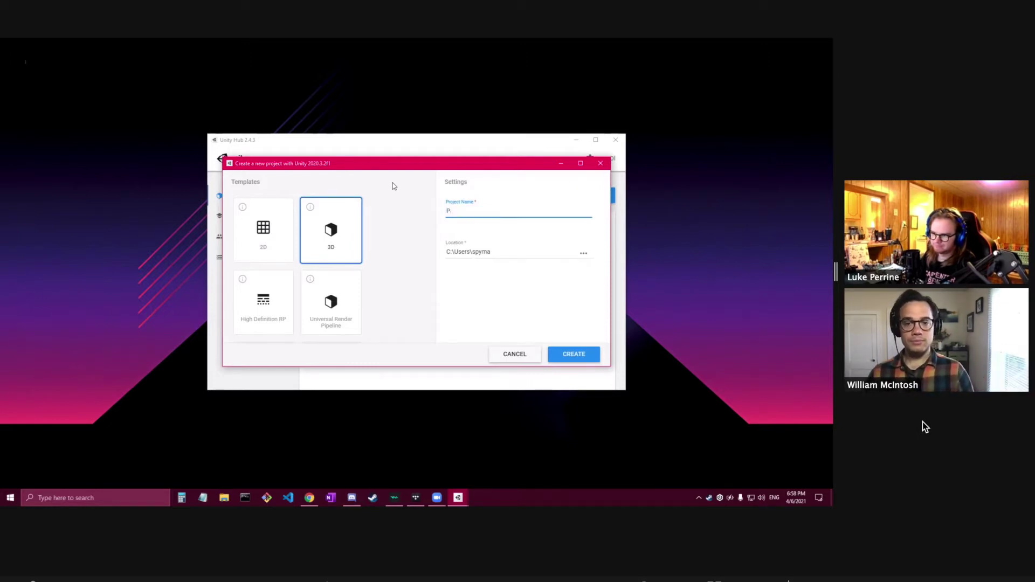
{"action": "key", "text": "BackSpace"}
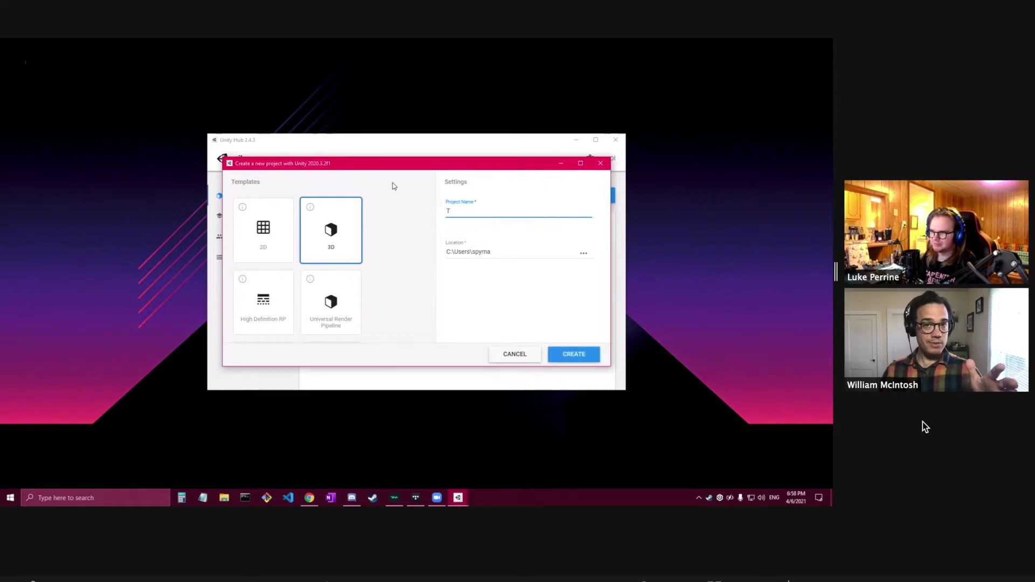
{"action": "type", "text": "iger King"}
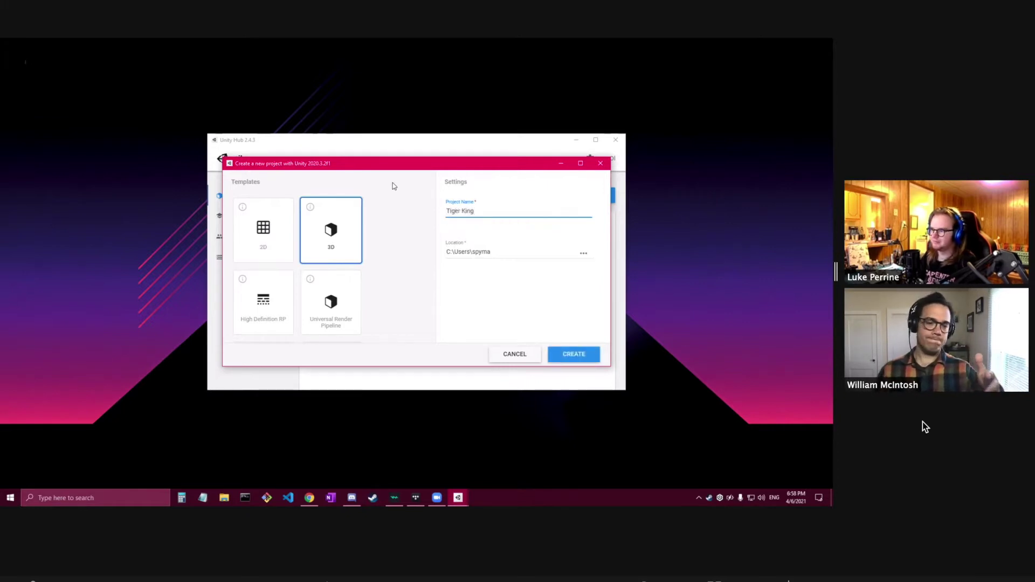
{"action": "left_click", "coordinate": [595, 292]}
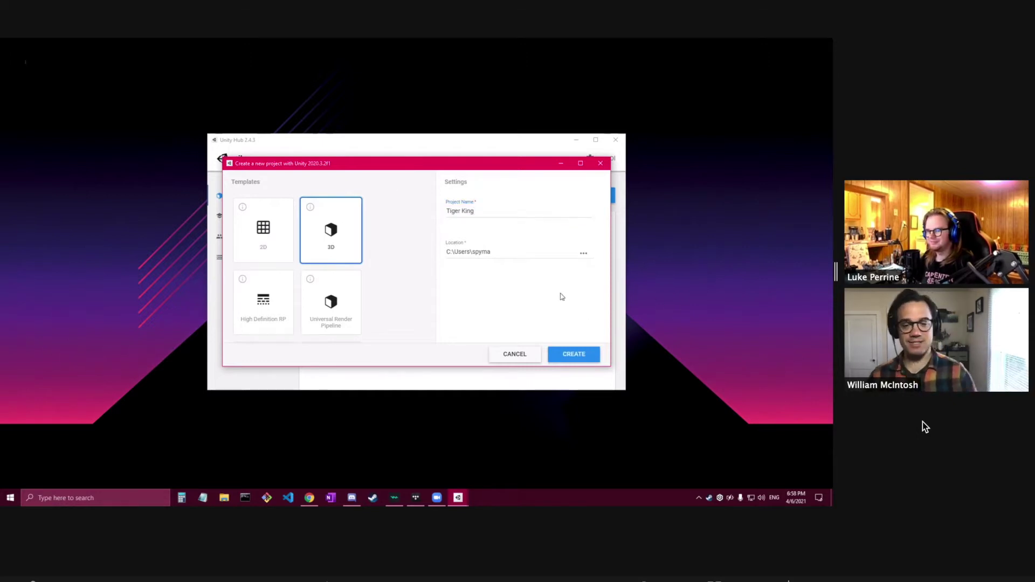
{"action": "left_click", "coordinate": [462, 212]}
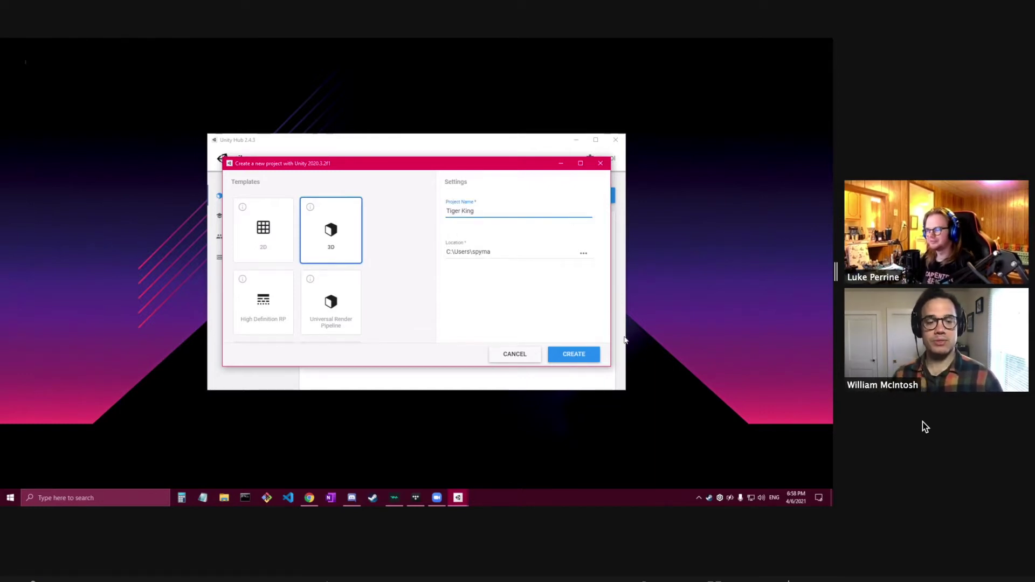
Step: Create the project and allow Unity Editor through the Windows firewall on private networks
{"action": "left_click", "coordinate": [589, 354]}
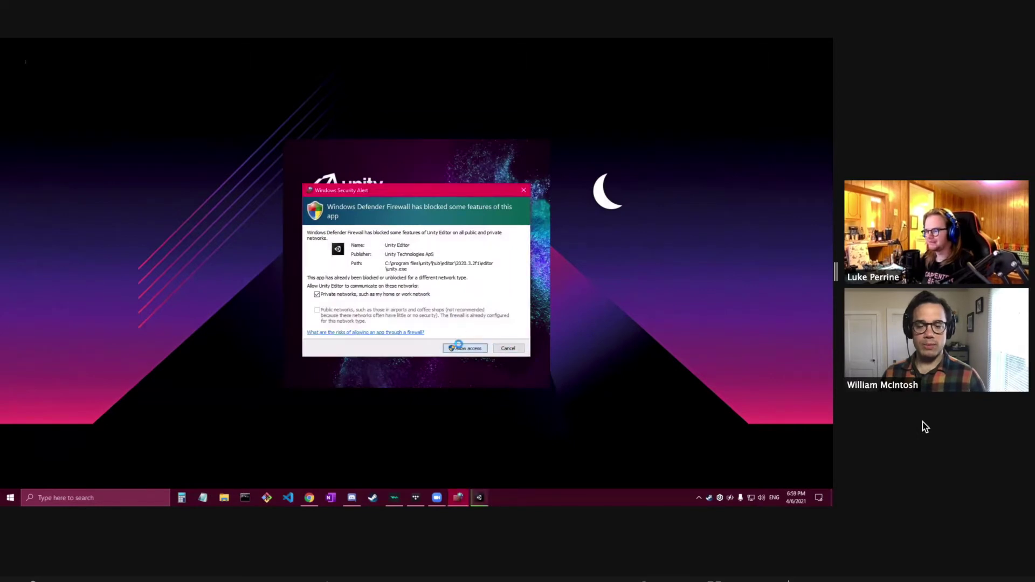
{"action": "left_click", "coordinate": [465, 348]}
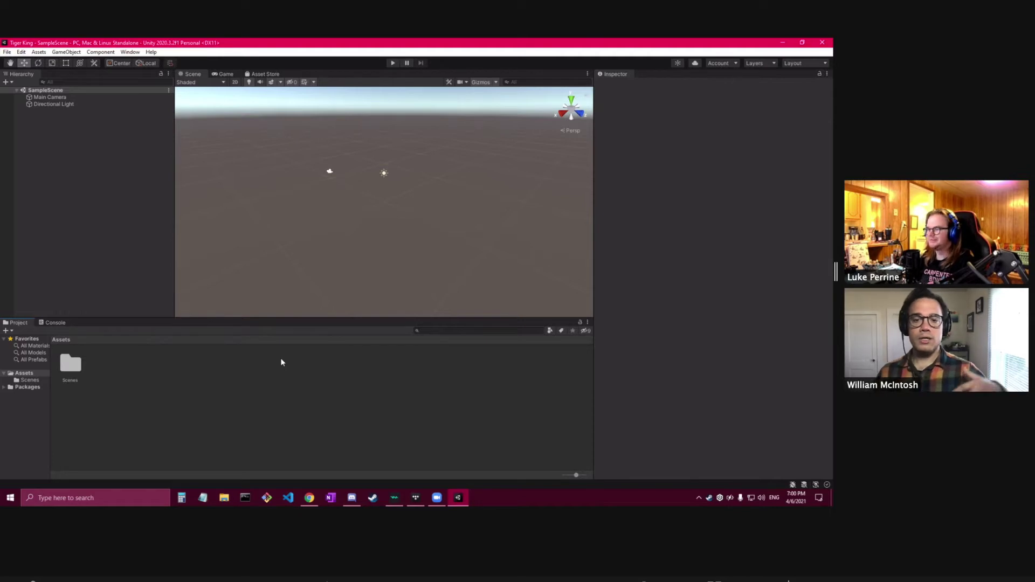
Step: Request remote control of the participant's shared screen in the video meeting
{"action": "left_click", "coordinate": [654, 3]}
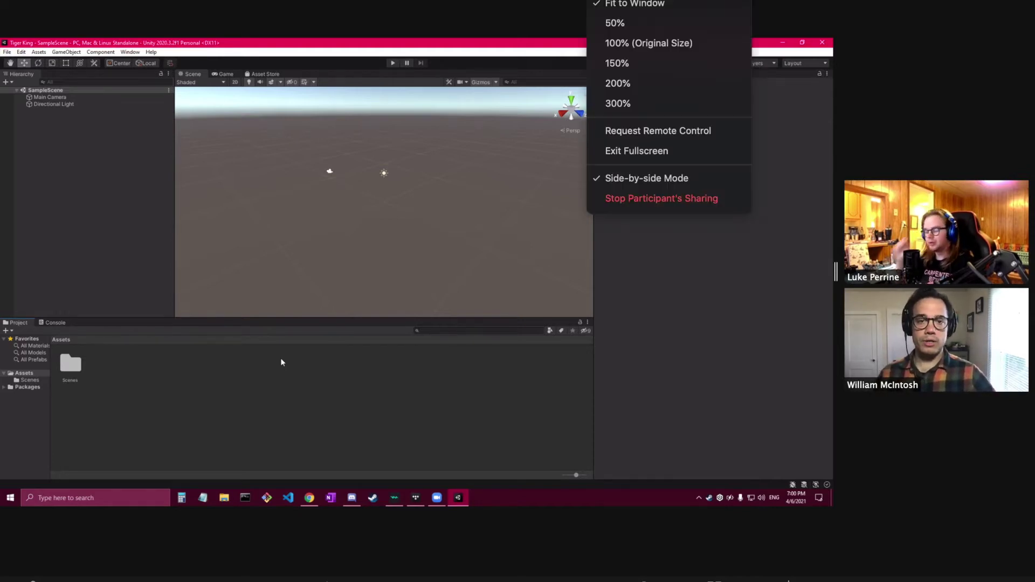
{"action": "left_click", "coordinate": [662, 132]}
{"action": "left_click", "coordinate": [667, 340]}
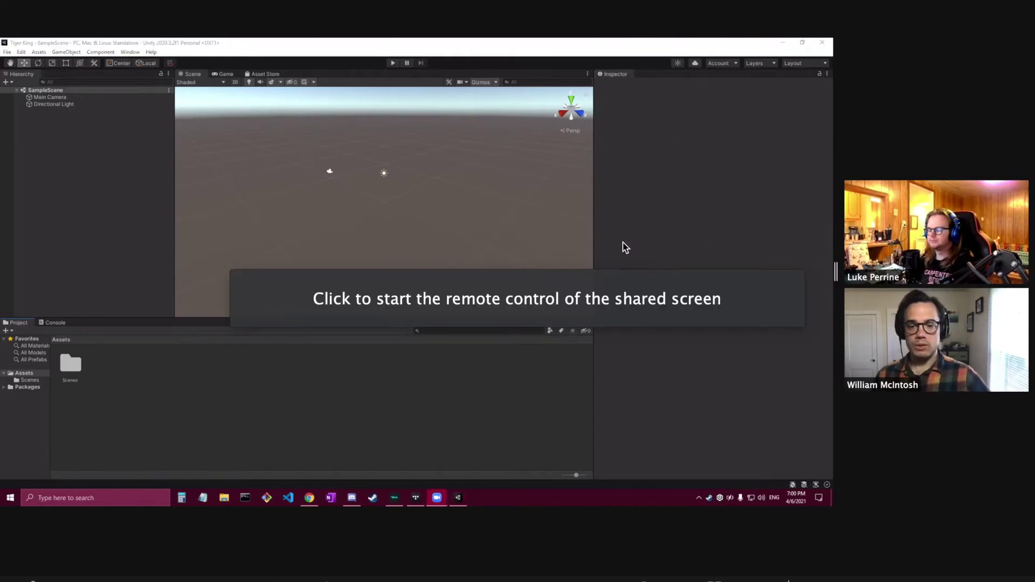
Step: Start remote control of the shared screen and inspect the properties of the Main Camera and the Directional Light
{"action": "left_click", "coordinate": [653, 306]}
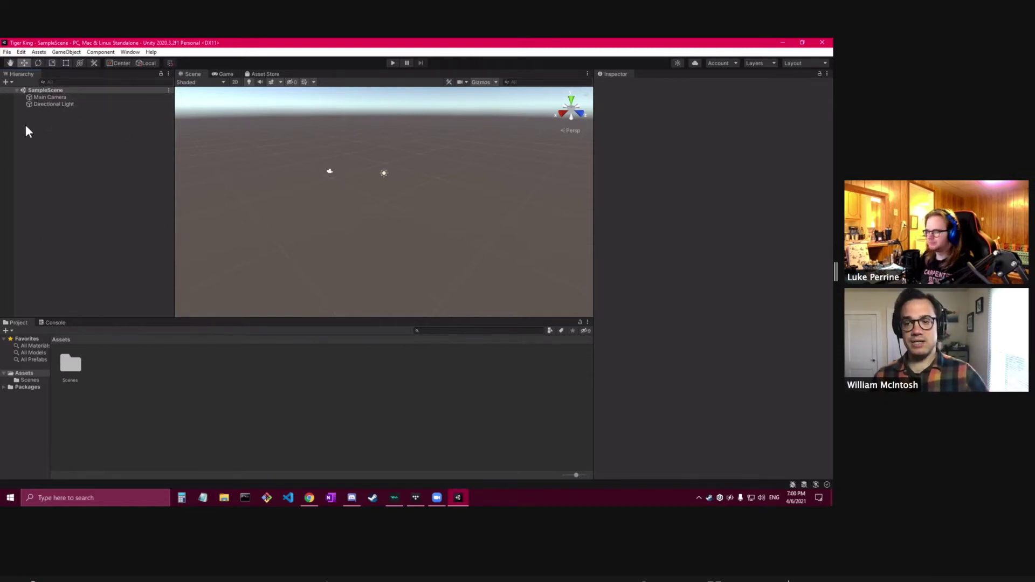
{"action": "left_click", "coordinate": [48, 98]}
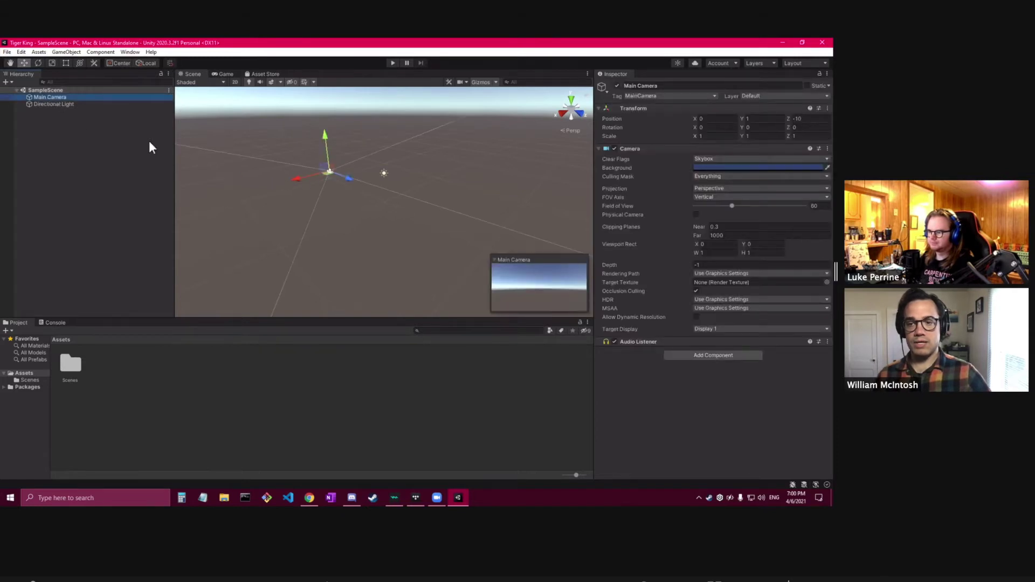
{"action": "left_click", "coordinate": [72, 103]}
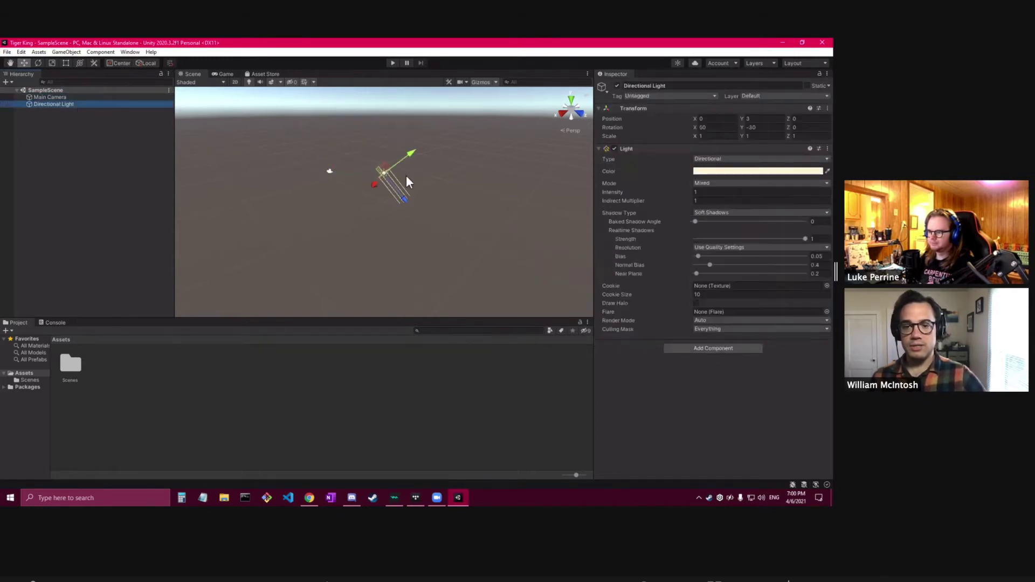
{"action": "left_click", "coordinate": [81, 135]}
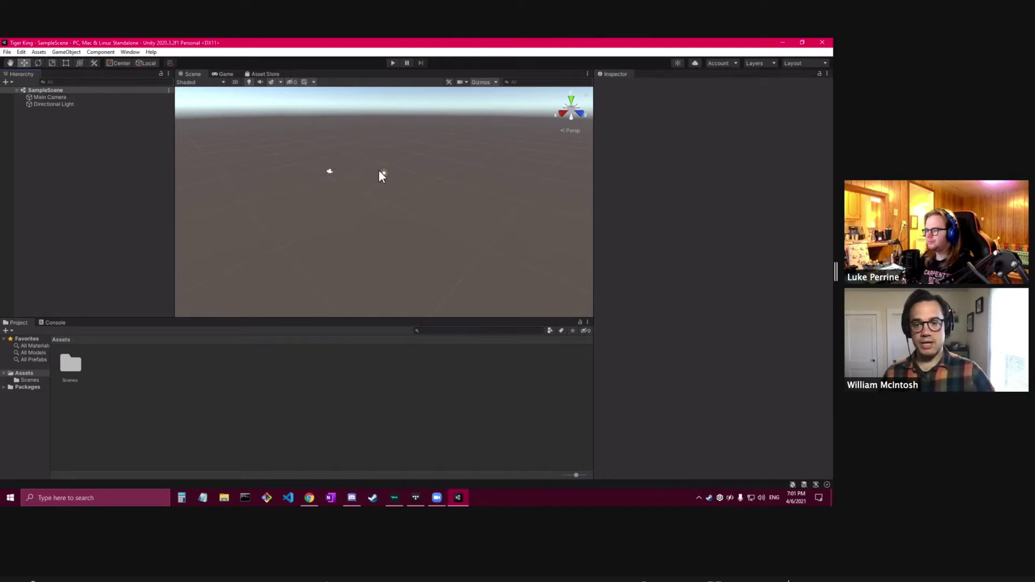
Step: Review the Main Camera's components, collapsing and re-expanding its Transform and Camera settings
{"action": "left_click", "coordinate": [56, 97]}
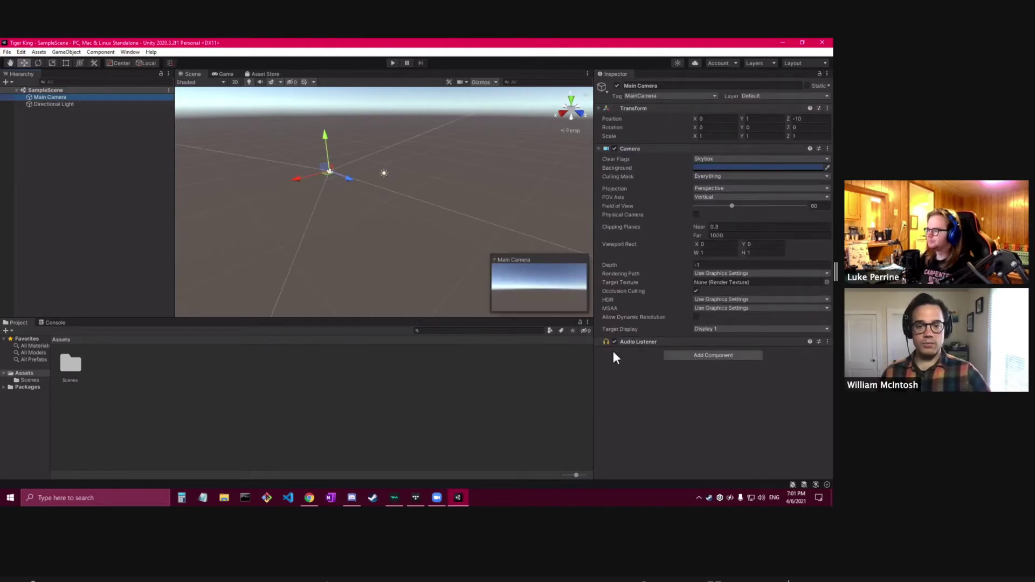
{"action": "left_click", "coordinate": [599, 150]}
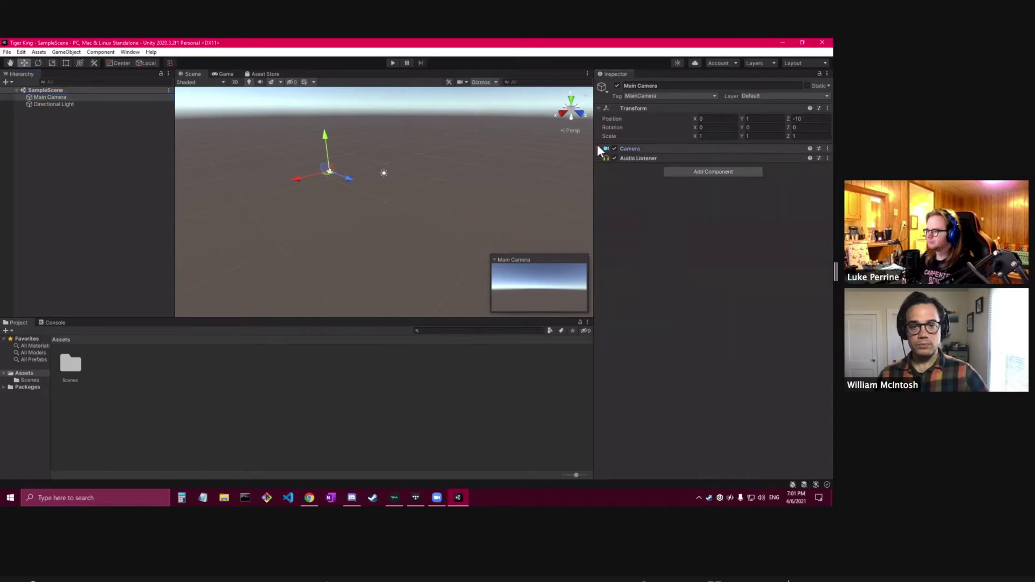
{"action": "left_click", "coordinate": [598, 108]}
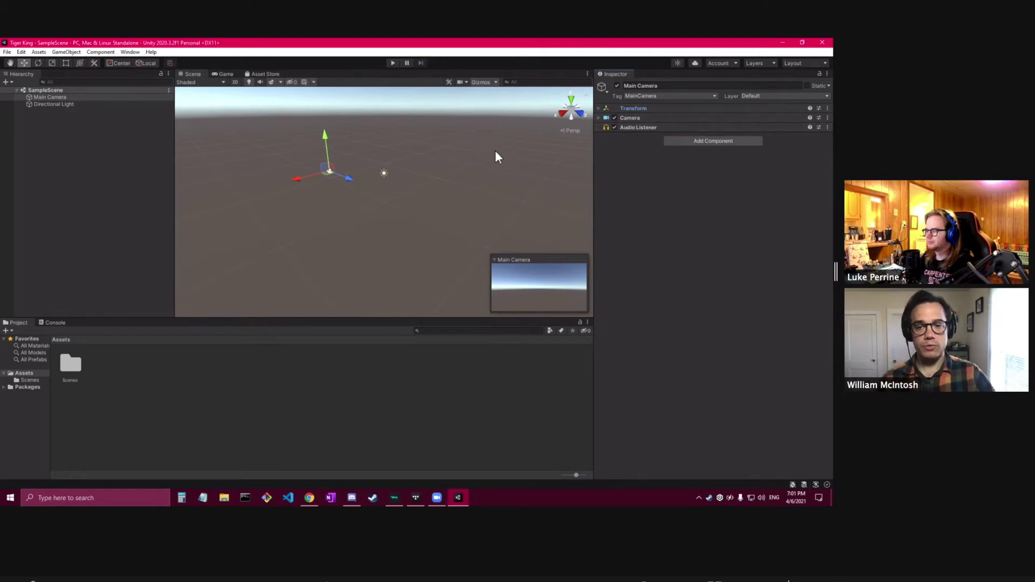
{"action": "left_click", "coordinate": [599, 117]}
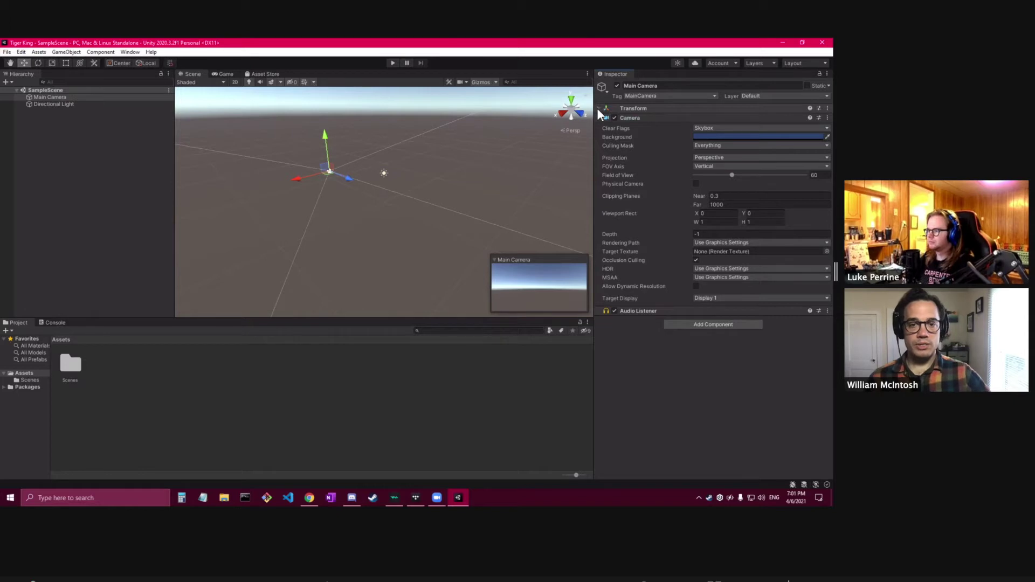
{"action": "left_click", "coordinate": [599, 109]}
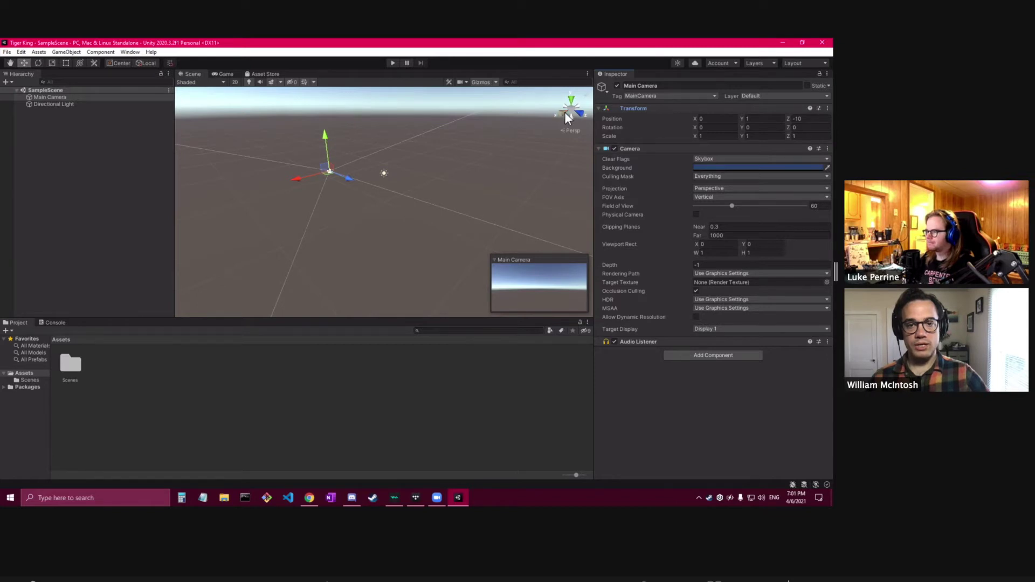
Step: Move the Main Camera along its three axes to about X -0.73, Y 0.45, Z -9.95
{"action": "mouse_move", "coordinate": [296, 178]}
{"action": "left_mouse_down"}
{"action": "mouse_move", "coordinate": [318, 172]}
{"action": "mouse_move", "coordinate": [257, 195]}
{"action": "mouse_move", "coordinate": [299, 176]}
{"action": "left_mouse_up"}
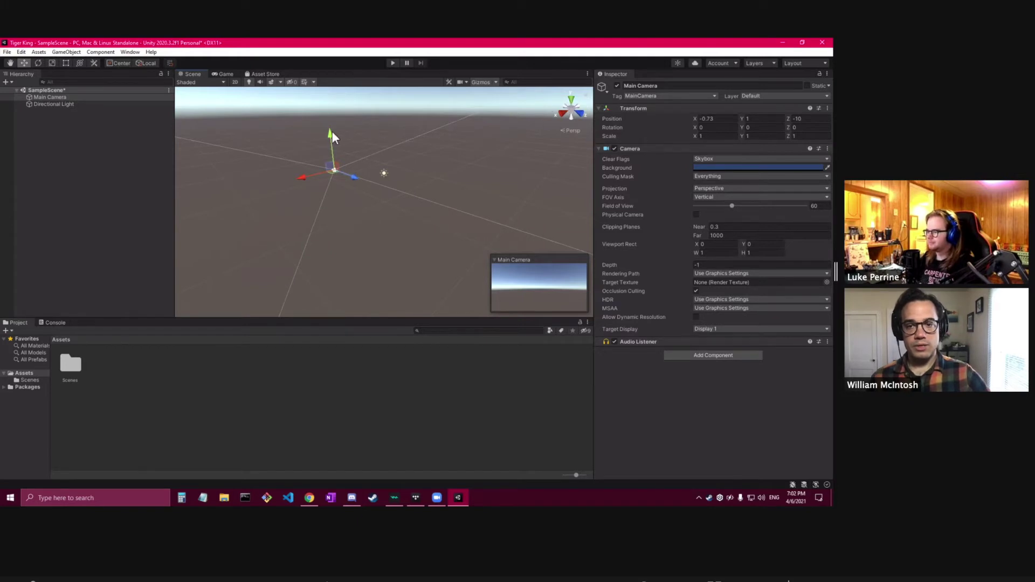
{"action": "mouse_move", "coordinate": [330, 132]}
{"action": "left_mouse_down"}
{"action": "mouse_move", "coordinate": [328, 104]}
{"action": "mouse_move", "coordinate": [331, 170]}
{"action": "mouse_move", "coordinate": [331, 137]}
{"action": "mouse_move", "coordinate": [337, 147]}
{"action": "left_mouse_up"}
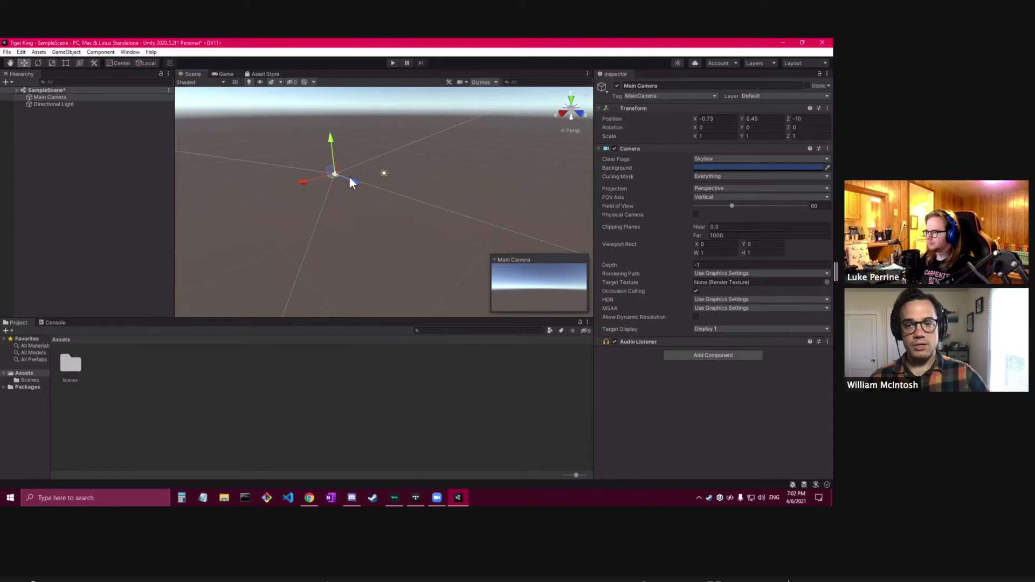
{"action": "mouse_move", "coordinate": [353, 185]}
{"action": "left_mouse_down"}
{"action": "mouse_move", "coordinate": [324, 171]}
{"action": "mouse_move", "coordinate": [381, 187]}
{"action": "mouse_move", "coordinate": [336, 174]}
{"action": "left_mouse_up"}
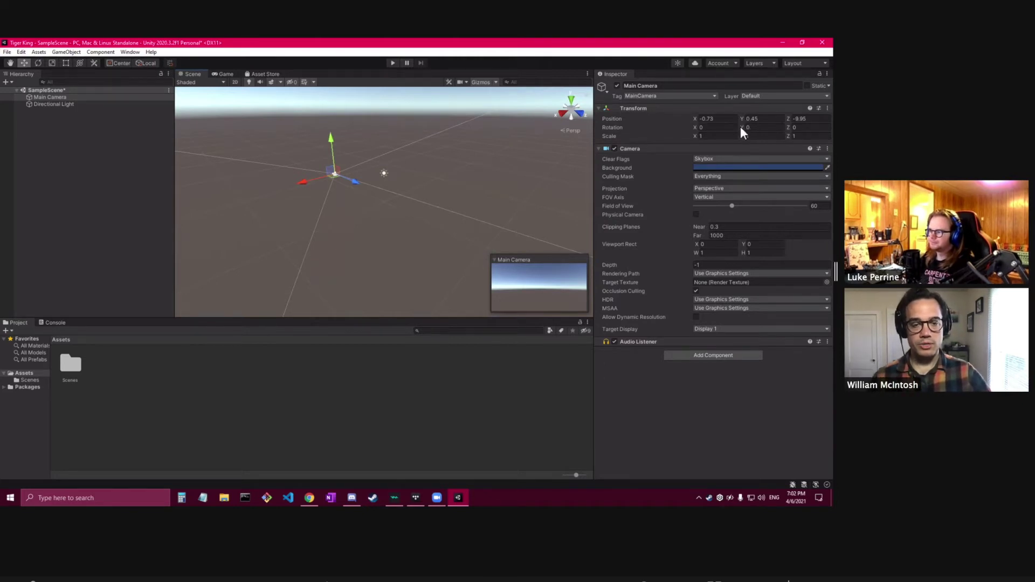
Step: Dock the Game view beside the Project window so it shows together with the Scene view
{"action": "left_click", "coordinate": [223, 75]}
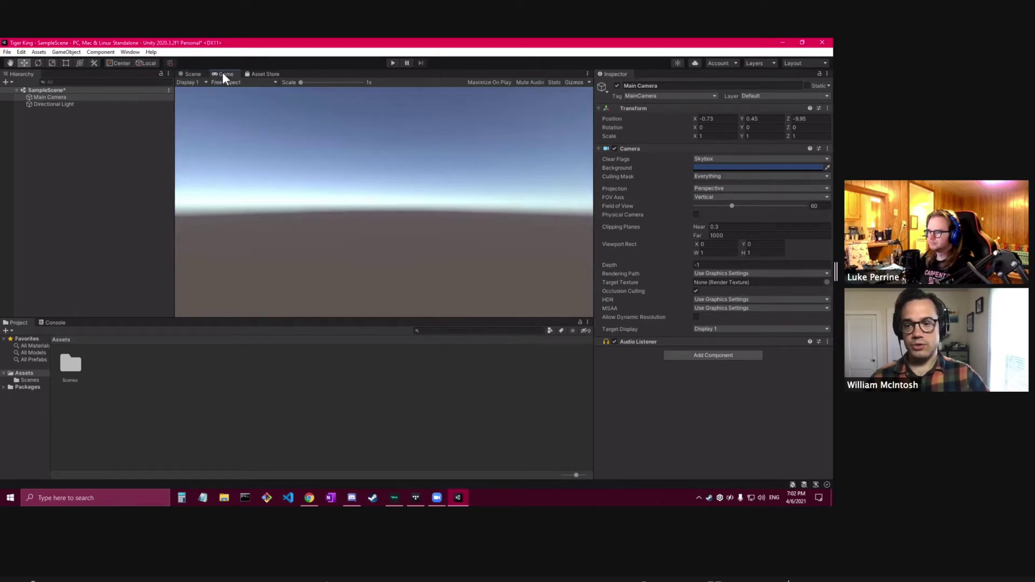
{"action": "left_click_drag", "start_coordinate": [223, 77], "coordinate": [231, 190]}
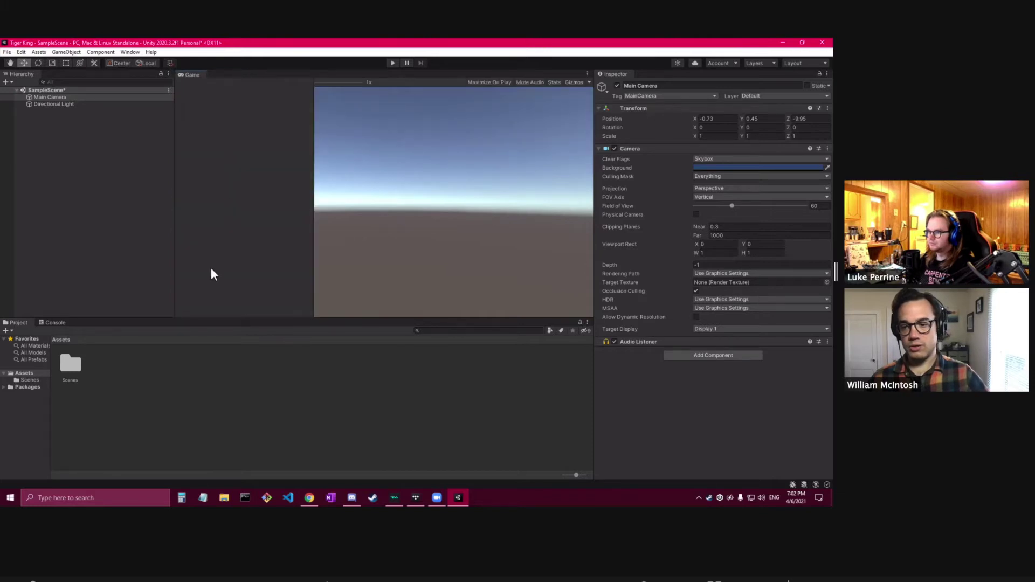
{"action": "left_click_drag", "start_coordinate": [142, 322], "coordinate": [16, 366]}
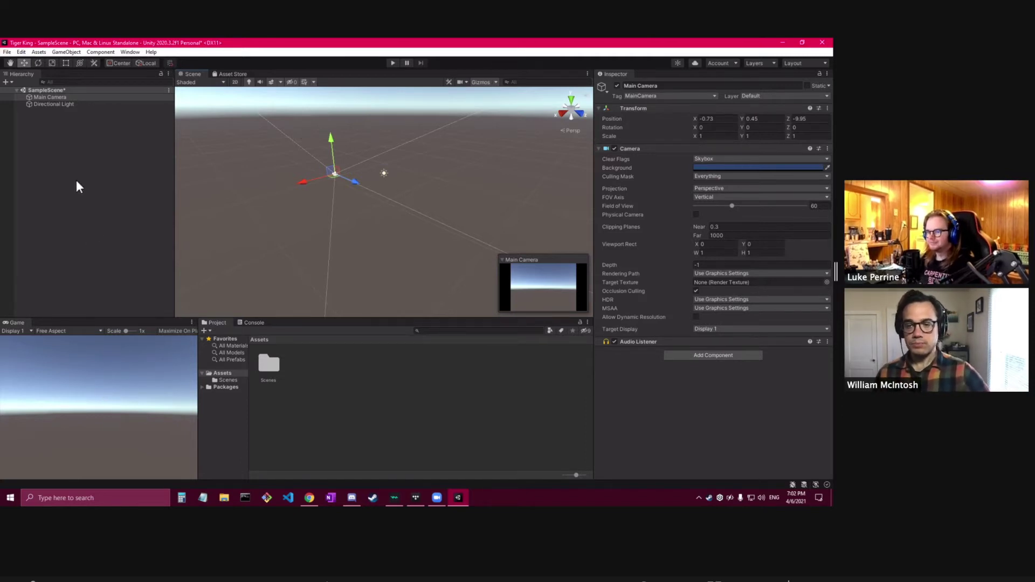
Step: Add a 3D cube to the sample scene
{"action": "left_click", "coordinate": [60, 169]}
{"action": "right_click", "coordinate": [61, 170]}
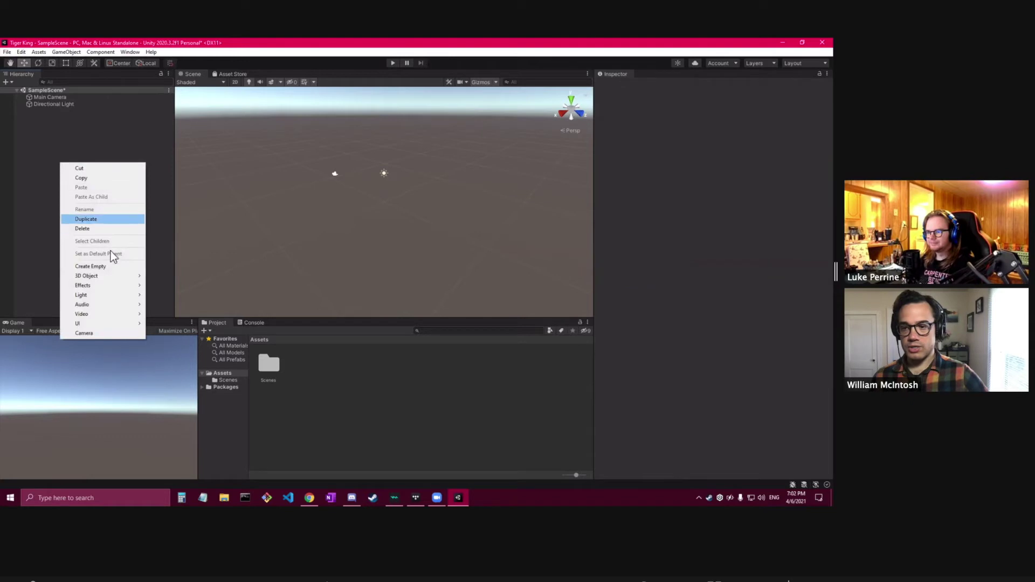
{"action": "mouse_move", "coordinate": [112, 275]}
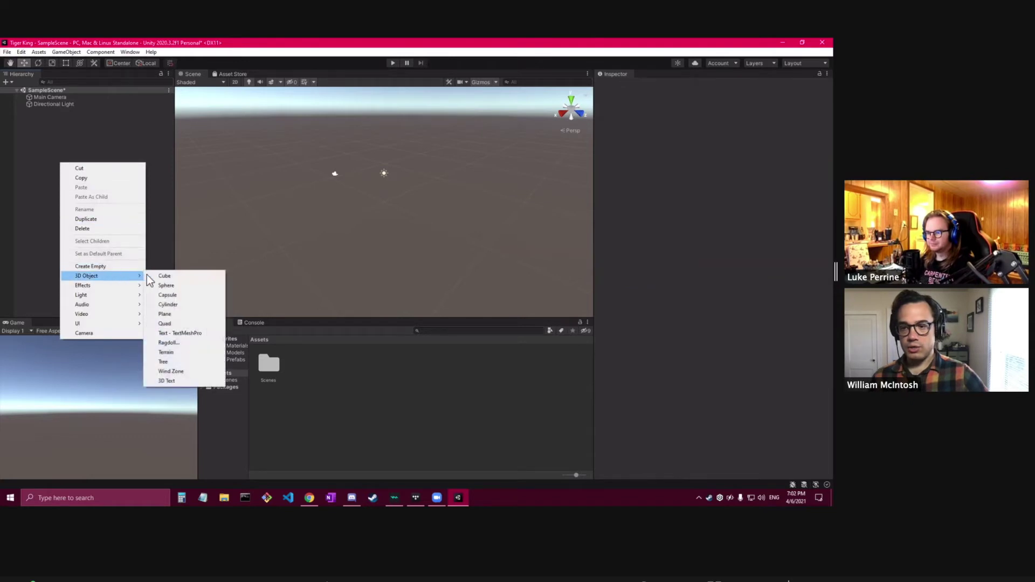
{"action": "left_click", "coordinate": [160, 276]}
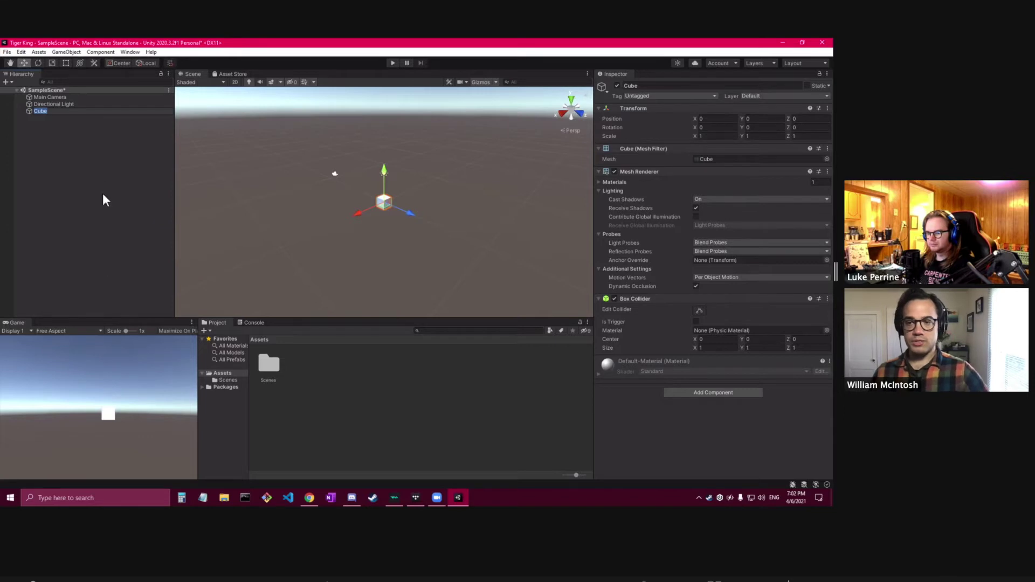
Step: Try turning the Main Camera about its Y axis and reset the Y rotation to 0
{"action": "left_click", "coordinate": [63, 97]}
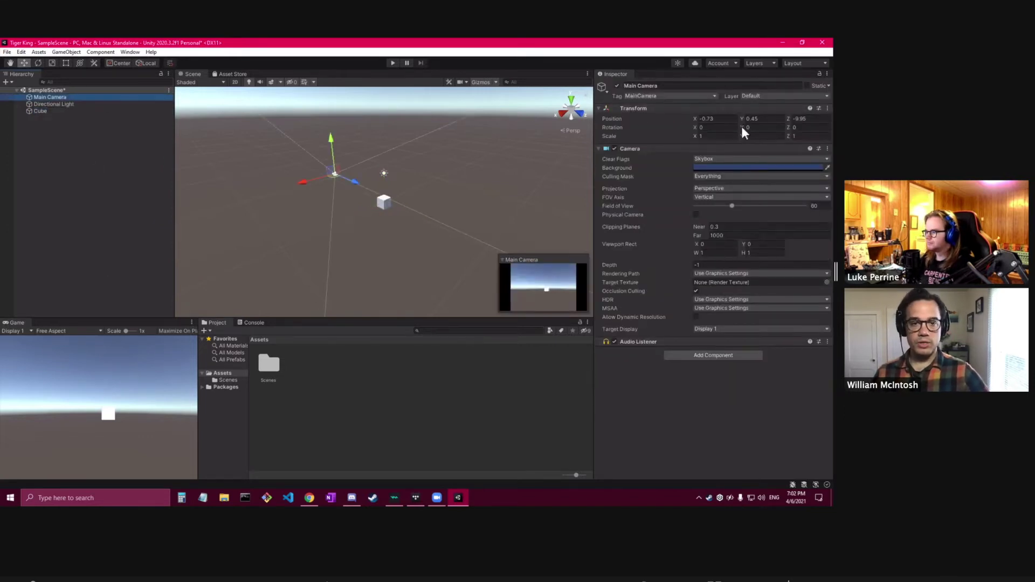
{"action": "left_click_drag", "start_coordinate": [742, 127], "coordinate": [709, 43]}
{"action": "left_click_drag", "start_coordinate": [708, 2], "coordinate": [727, 154]}
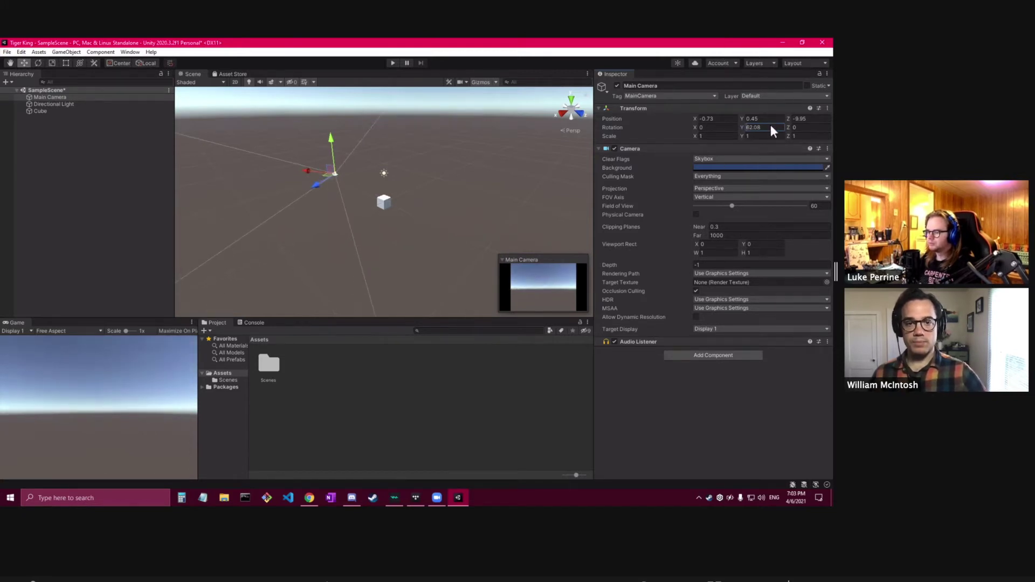
{"action": "type", "text": "0"}
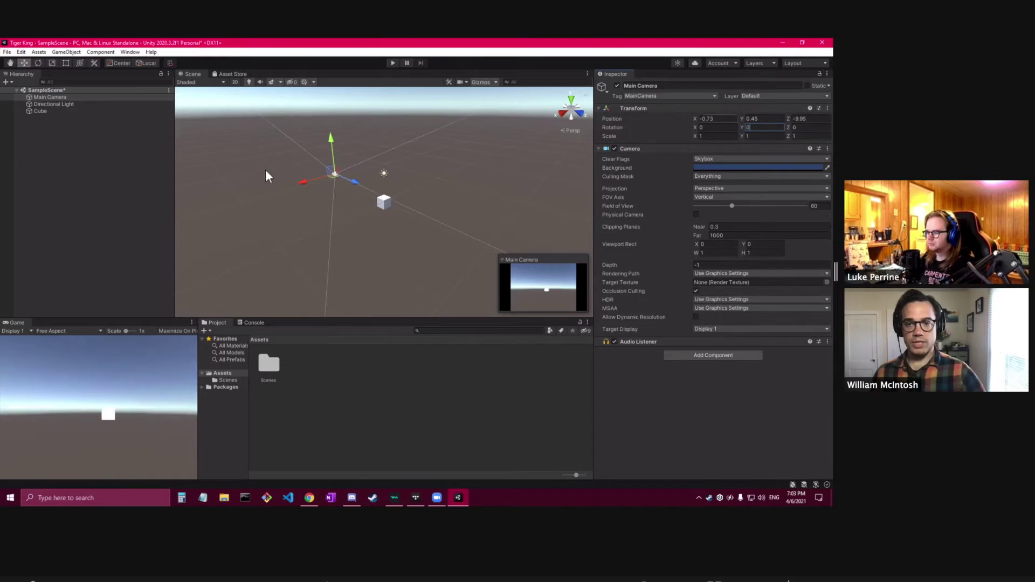
Step: Delete the cube from the sample scene
{"action": "left_click", "coordinate": [102, 104]}
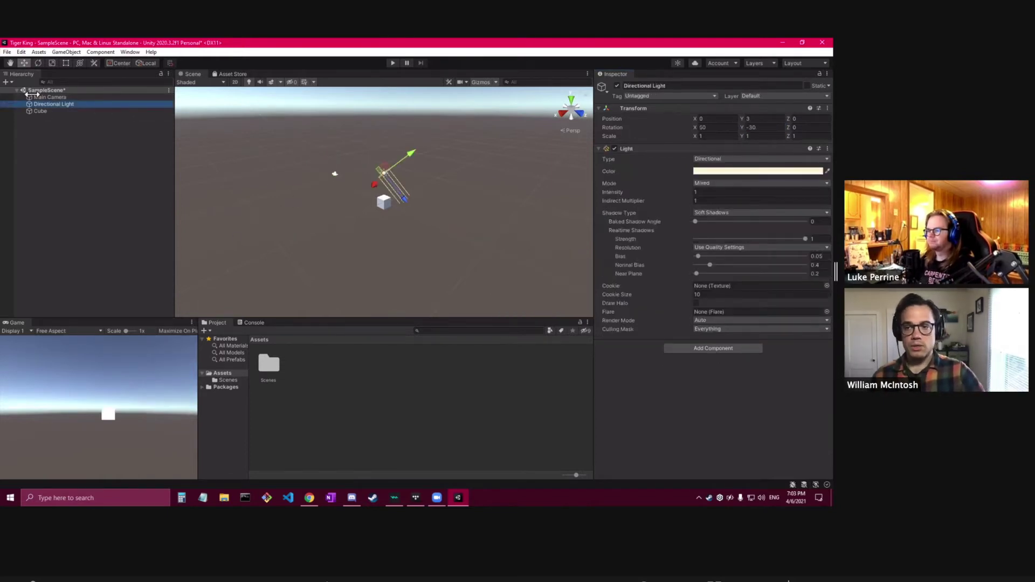
{"action": "left_click", "coordinate": [43, 112]}
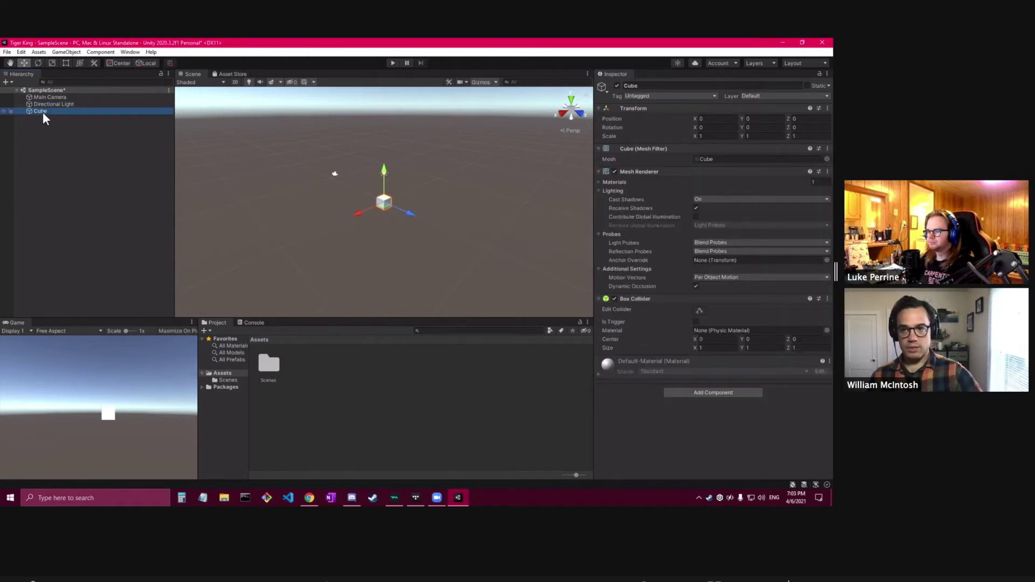
{"action": "right_click", "coordinate": [43, 112]}
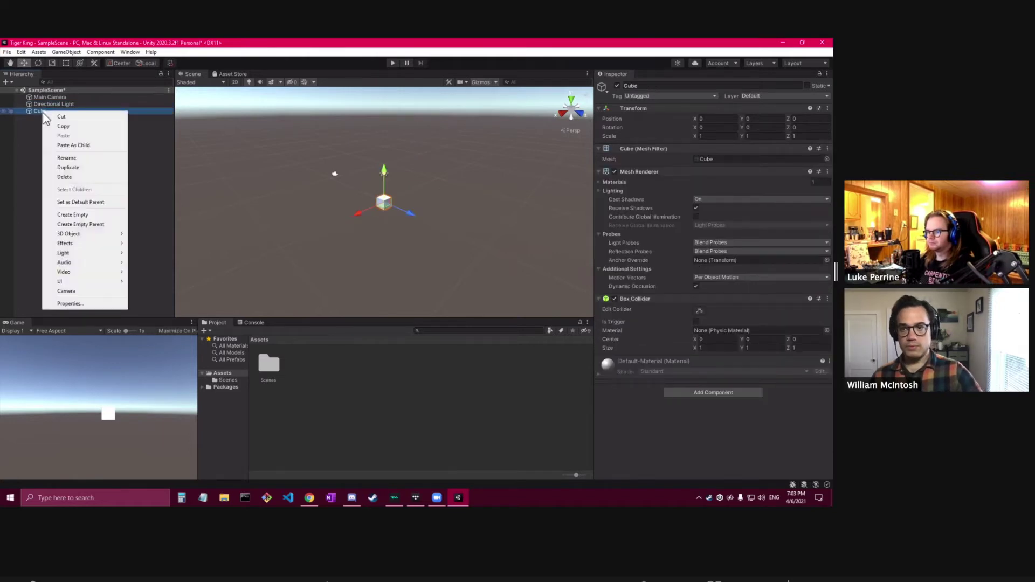
{"action": "left_click", "coordinate": [72, 175]}
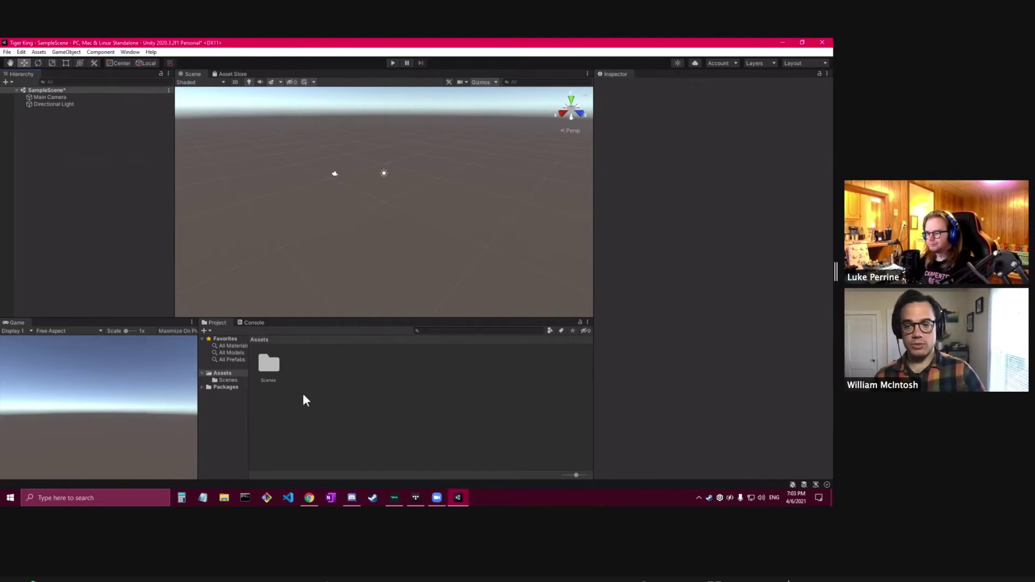
Step: Look through the project's Packages and Scenes folders and return to the Assets folder
{"action": "left_click", "coordinate": [224, 385]}
{"action": "left_click", "coordinate": [226, 379]}
{"action": "left_click", "coordinate": [225, 373]}
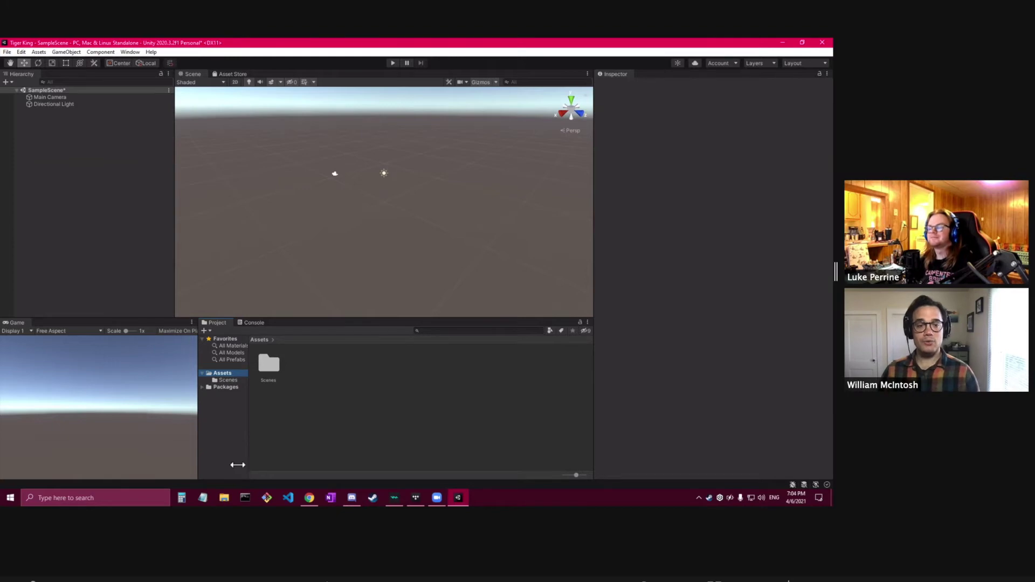
Step: Switch to the Chrome browser, search the web for "unity asset store" and open the Unity Asset Store site
{"action": "key", "text": "alt+Tab"}
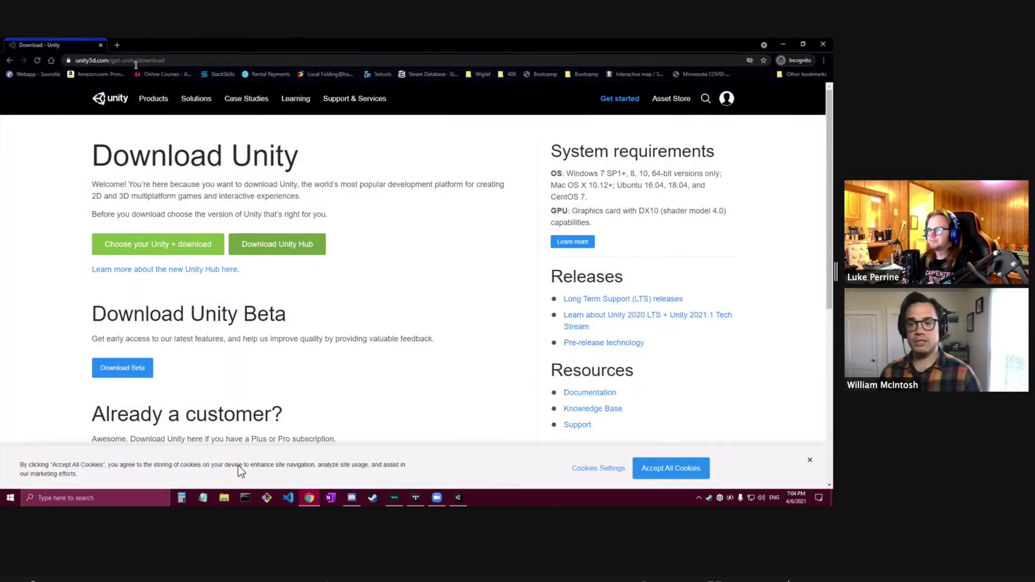
{"action": "left_click", "coordinate": [136, 61]}
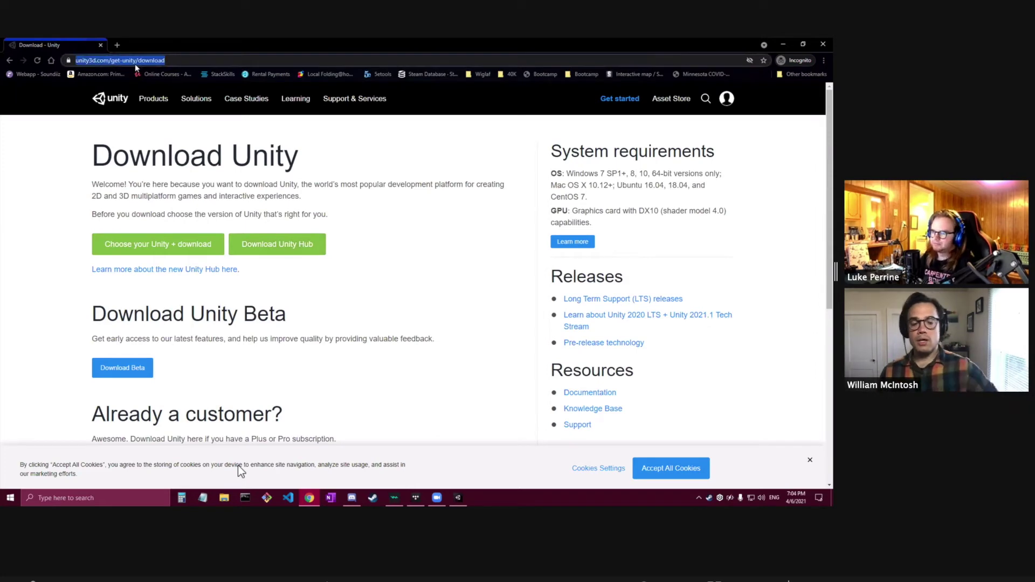
{"action": "type", "text": "u"}
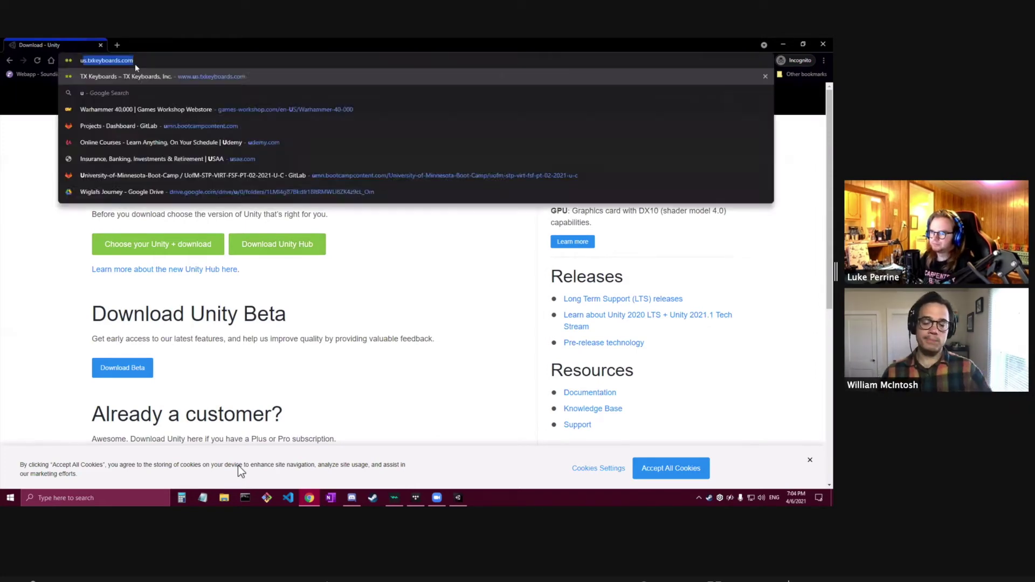
{"action": "type", "text": "nity asset store"}
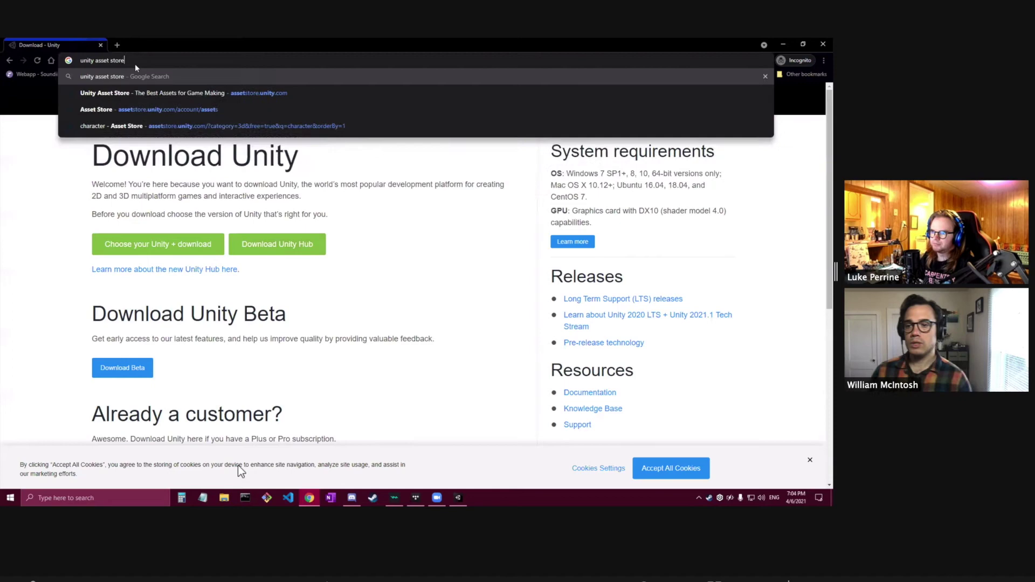
{"action": "key", "text": "Return"}
{"action": "left_click", "coordinate": [172, 179]}
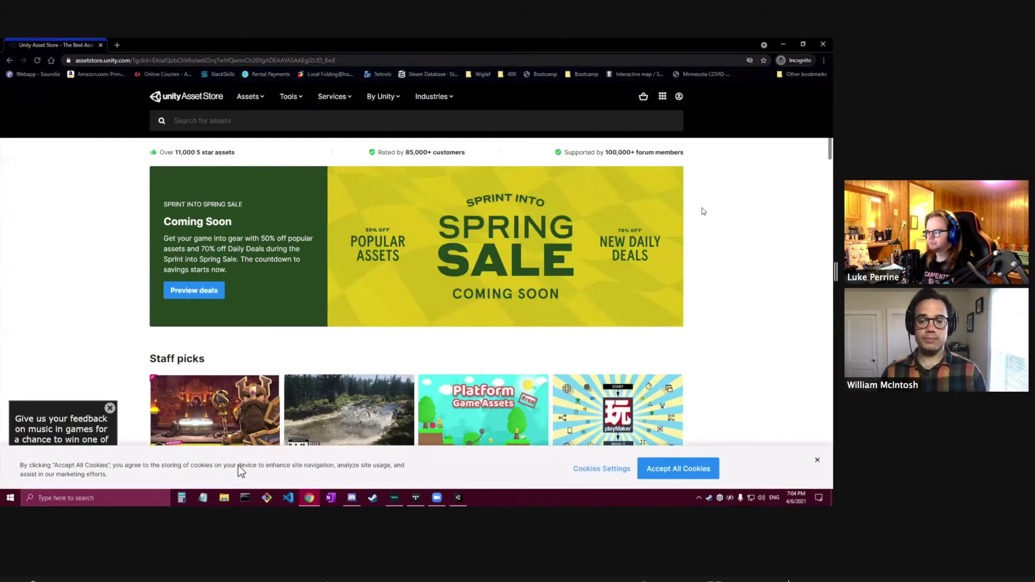
Step: Search the Asset Store for "tanks" and browse the matching asset packages
{"action": "left_click", "coordinate": [200, 121]}
{"action": "type", "text": "t"}
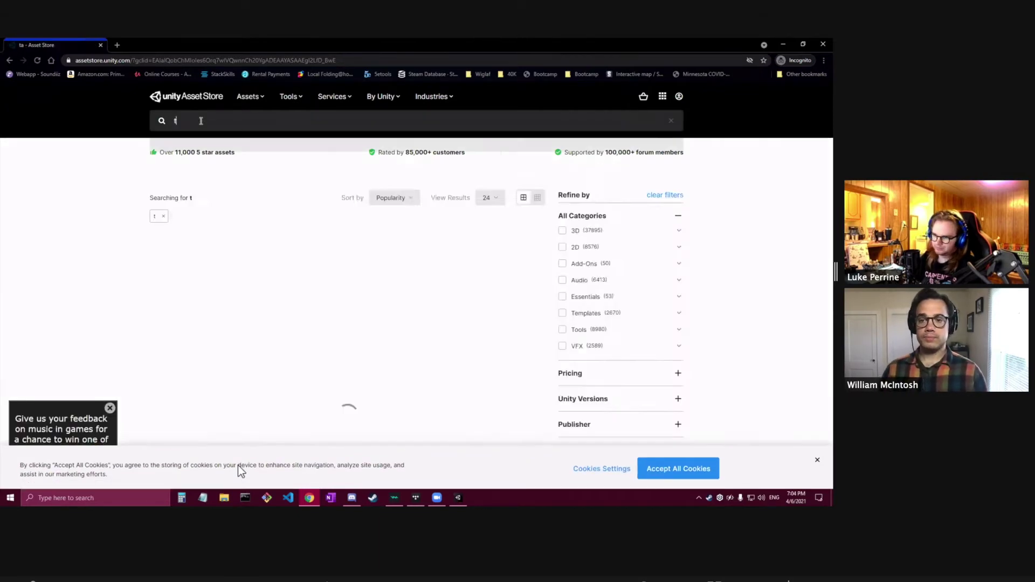
{"action": "type", "text": "anks"}
{"action": "key", "text": "Return"}
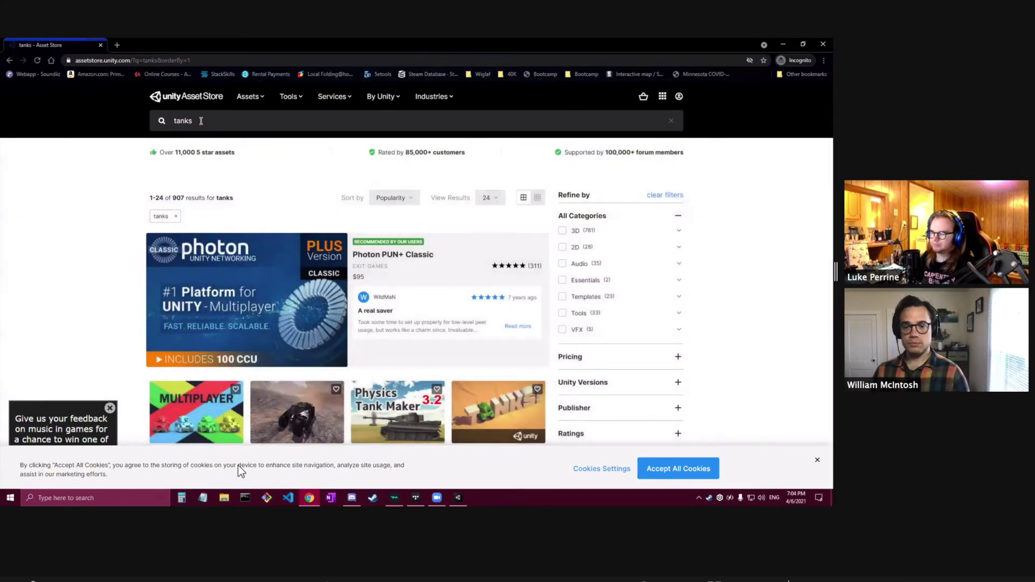
{"action": "scroll", "coordinate": [315, 208], "scroll_direction": "down", "scroll_amount": 3}
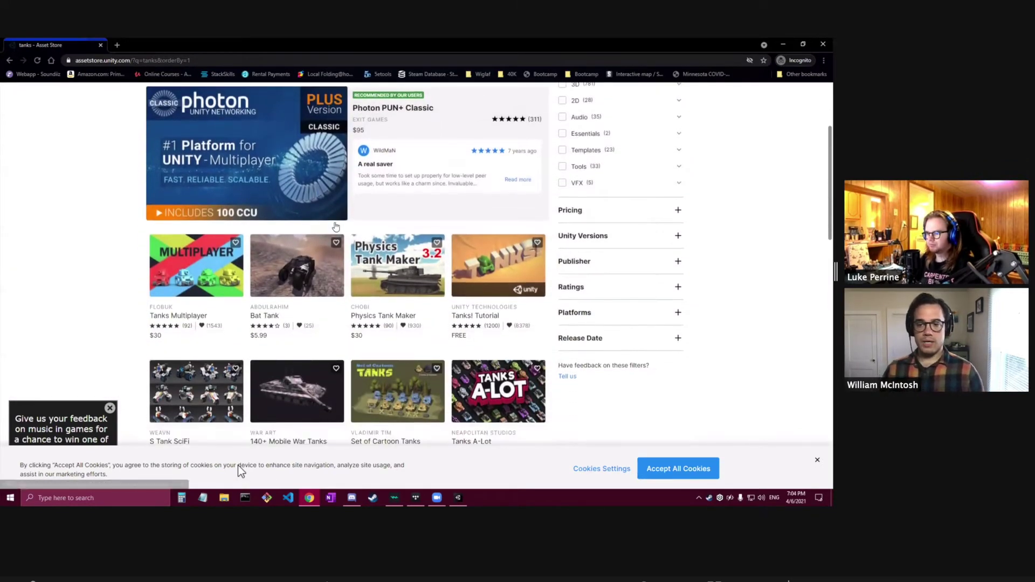
{"action": "scroll", "coordinate": [316, 207], "scroll_direction": "down", "scroll_amount": 1}
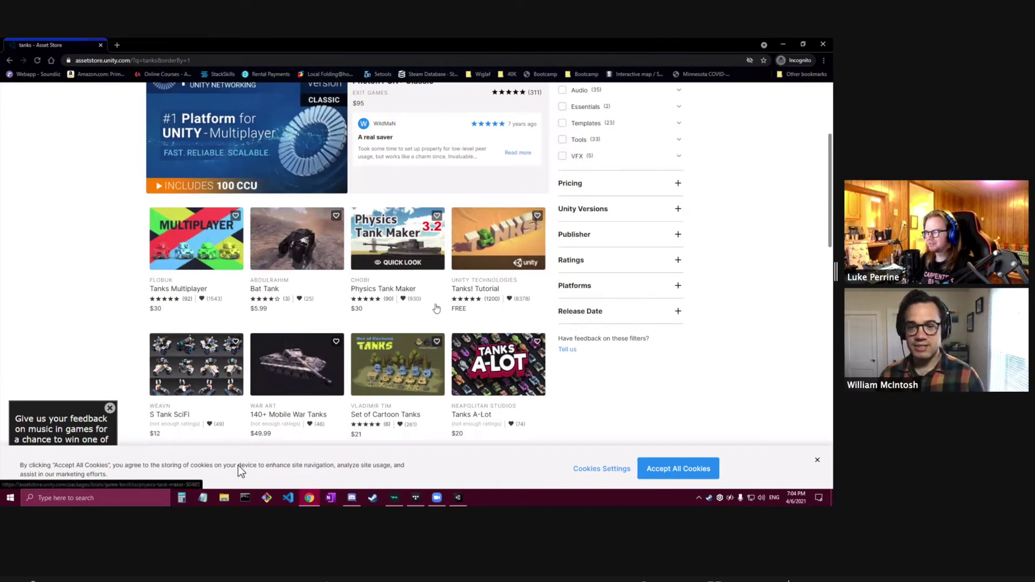
Step: Browse the tanks search results and open the page of the free Tanks! Tutorial package by Unity Technologies
{"action": "scroll", "coordinate": [739, 241], "scroll_direction": "up", "scroll_amount": 1}
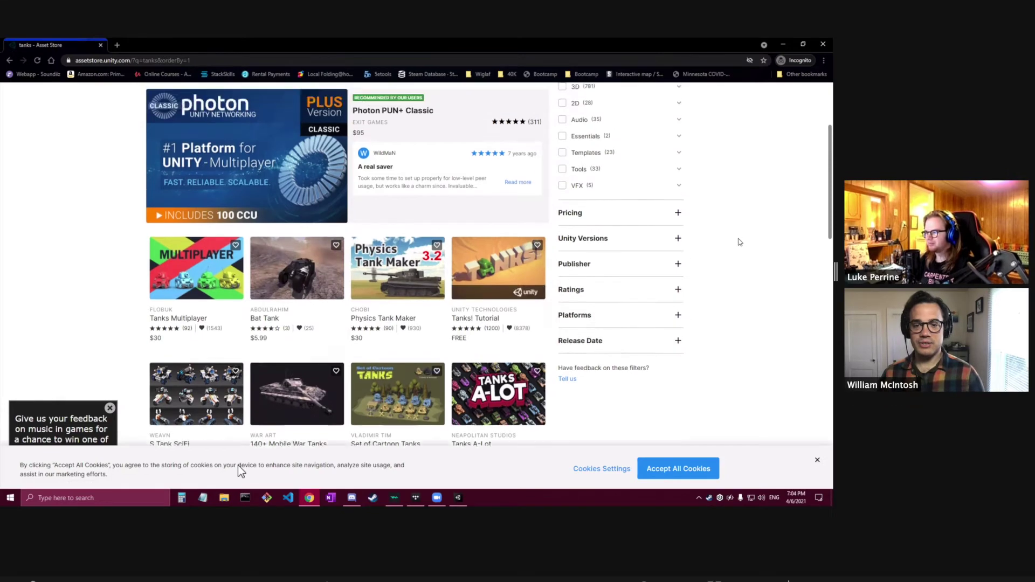
{"action": "scroll", "coordinate": [709, 249], "scroll_direction": "up", "scroll_amount": 1}
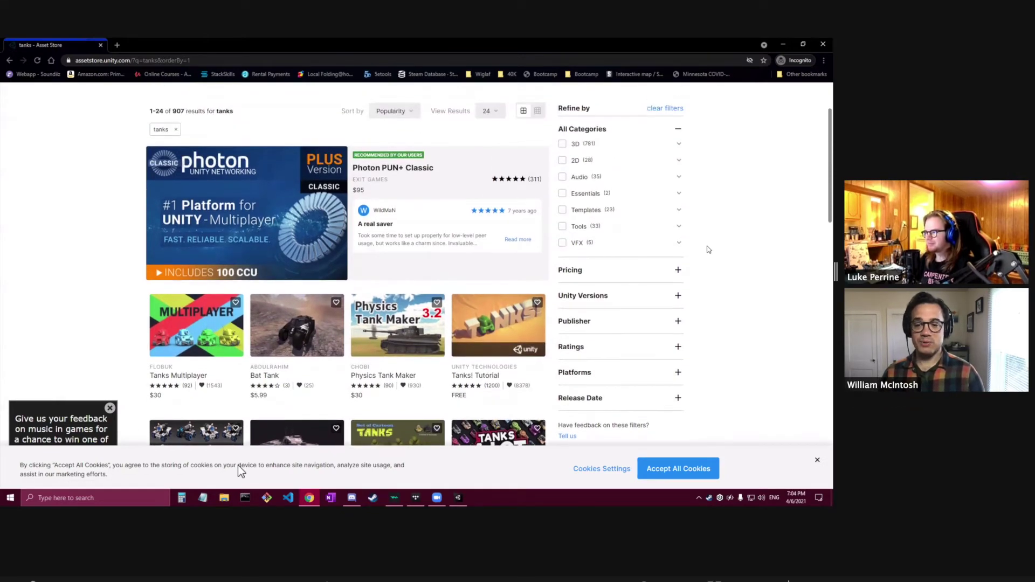
{"action": "scroll", "coordinate": [709, 249], "scroll_direction": "down", "scroll_amount": 2}
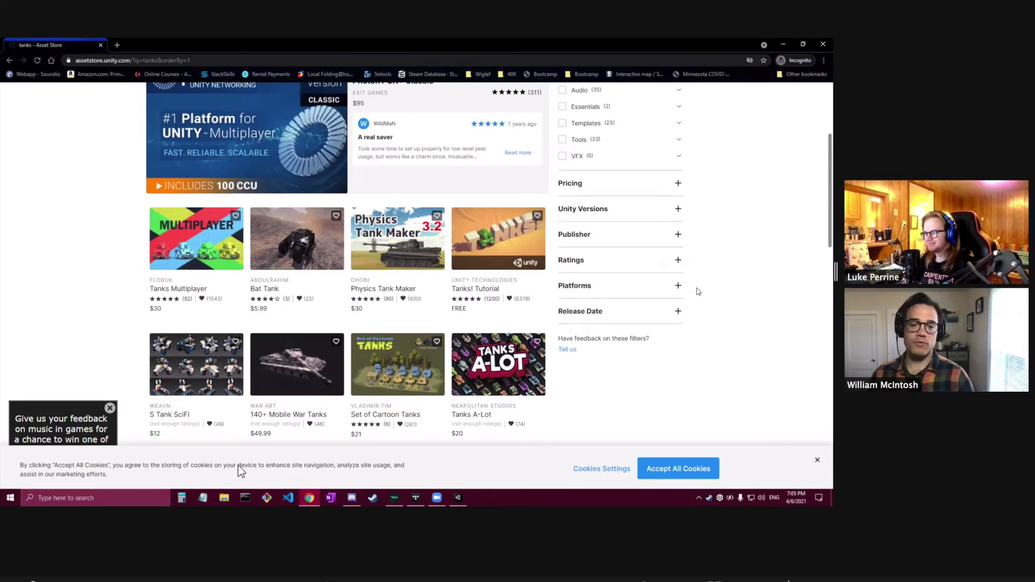
{"action": "scroll", "coordinate": [698, 291], "scroll_direction": "down", "scroll_amount": 1}
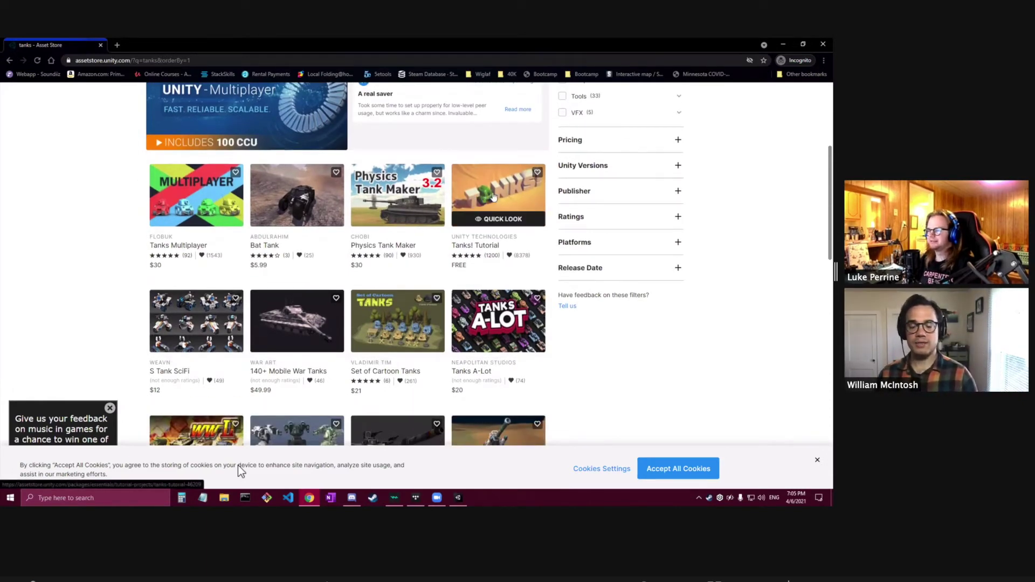
{"action": "left_click", "coordinate": [488, 197]}
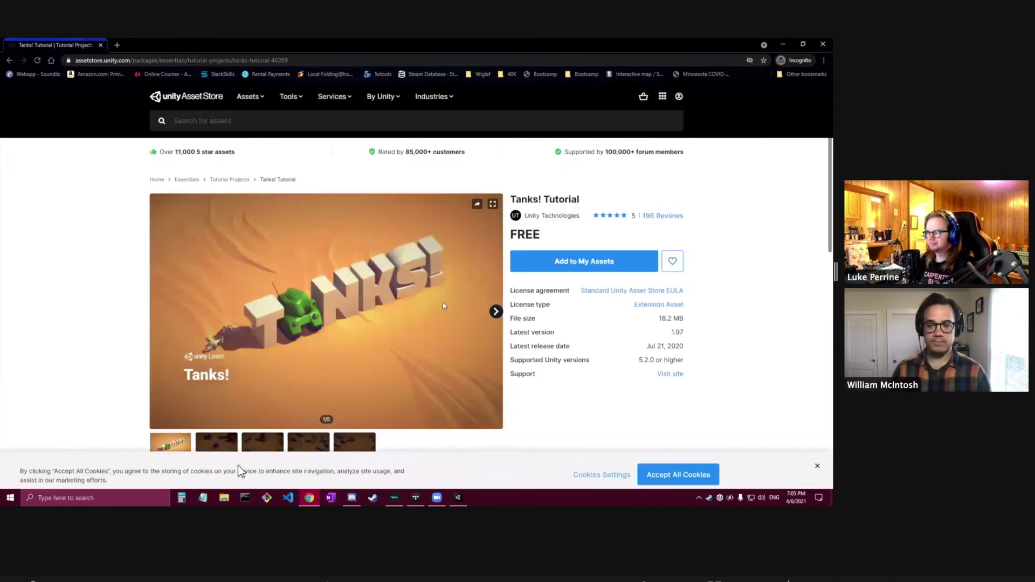
Step: Look through the preview images on the Tanks! Tutorial package page
{"action": "scroll", "coordinate": [444, 306], "scroll_direction": "down", "scroll_amount": 1}
{"action": "scroll", "coordinate": [443, 305], "scroll_direction": "up", "scroll_amount": 1}
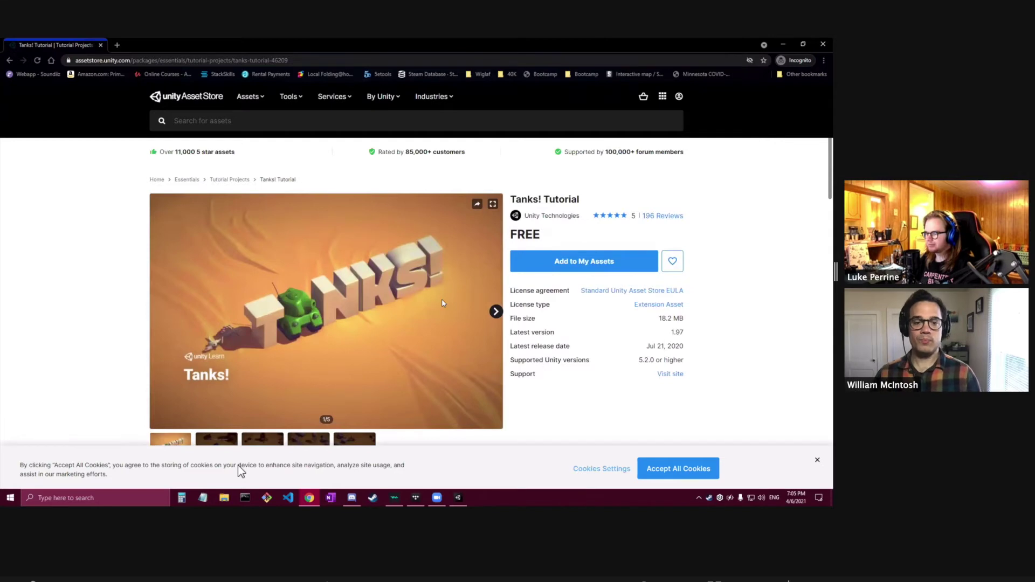
{"action": "scroll", "coordinate": [324, 367], "scroll_direction": "down", "scroll_amount": 1}
{"action": "left_click", "coordinate": [212, 401]}
{"action": "scroll", "coordinate": [253, 410], "scroll_direction": "up", "scroll_amount": 1}
{"action": "scroll", "coordinate": [253, 411], "scroll_direction": "down", "scroll_amount": 1}
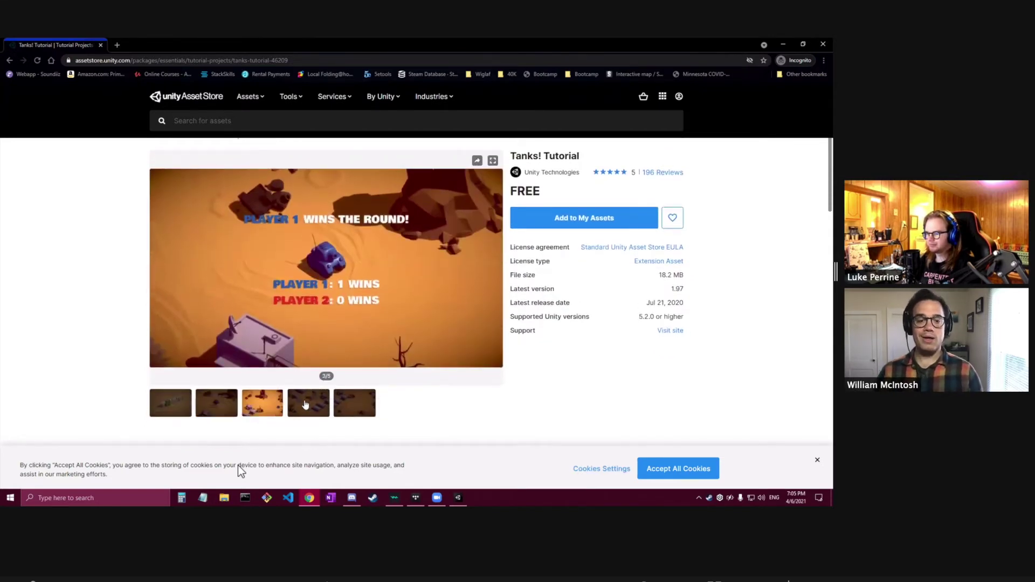
{"action": "left_click", "coordinate": [310, 405]}
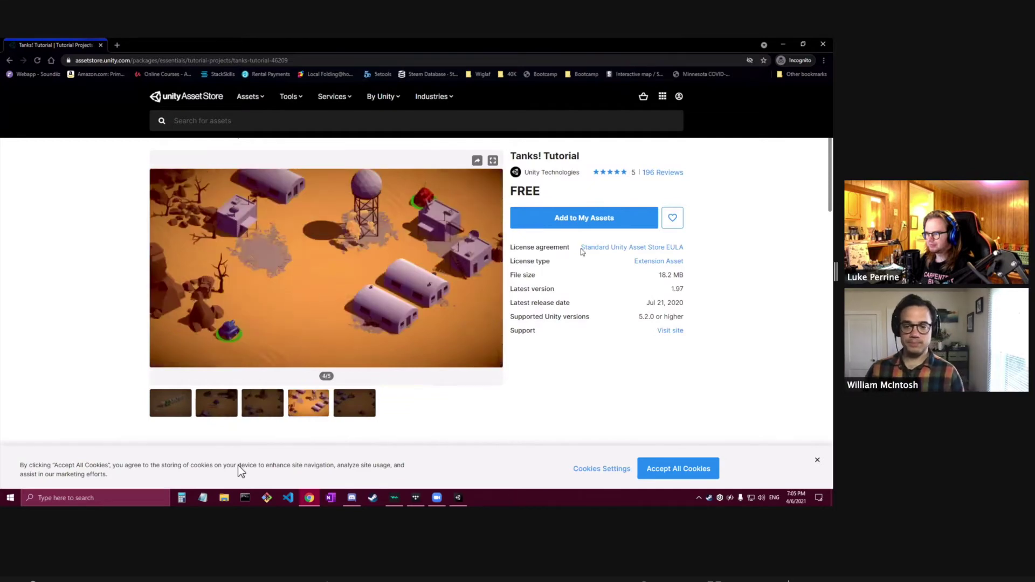
Step: Request the Tanks! Tutorial package and sign in to the Unity ID with the saved account e-mail and password
{"action": "left_click", "coordinate": [596, 217]}
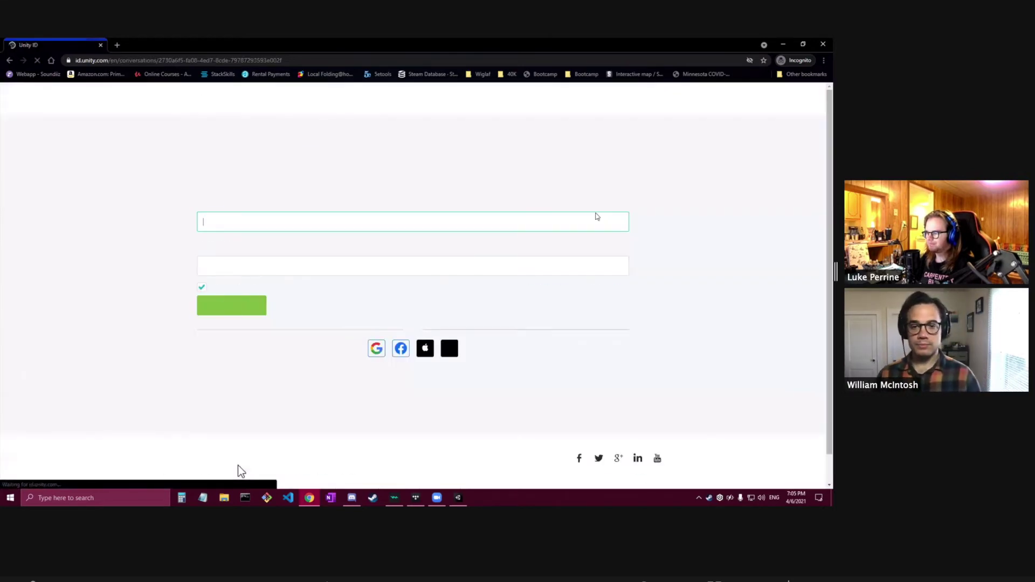
{"action": "left_click", "coordinate": [329, 229]}
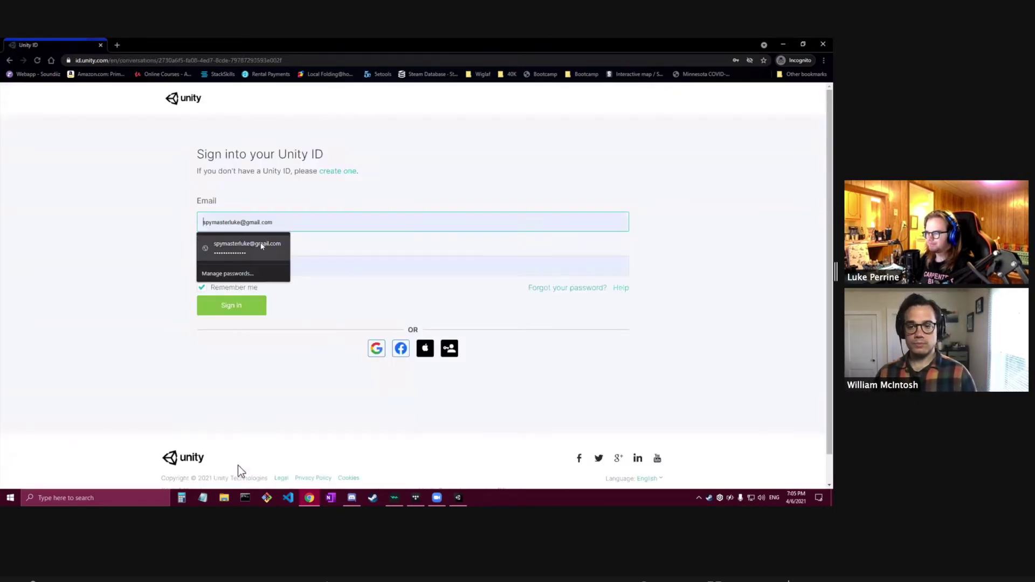
{"action": "left_click", "coordinate": [262, 246]}
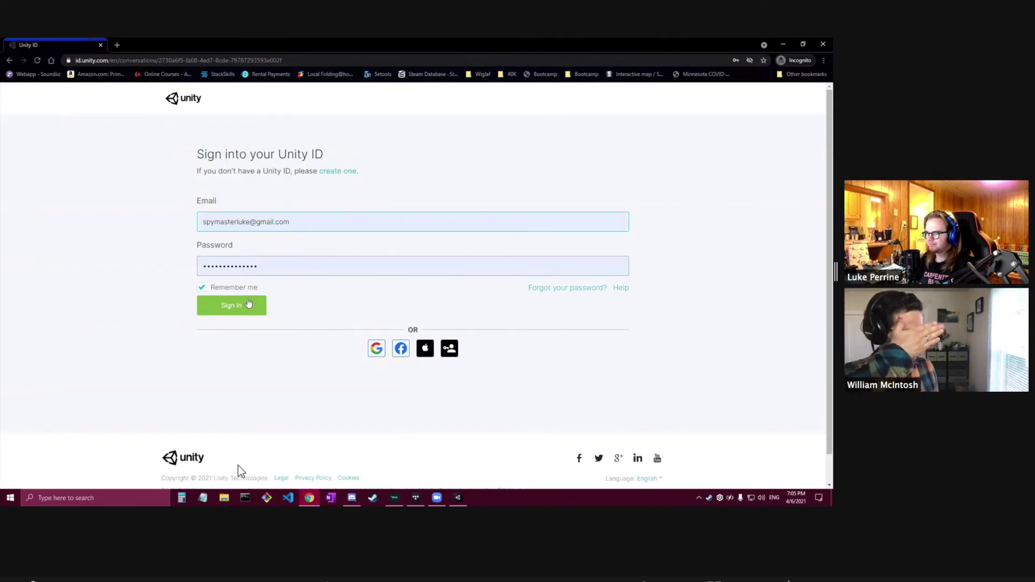
{"action": "left_click", "coordinate": [250, 306]}
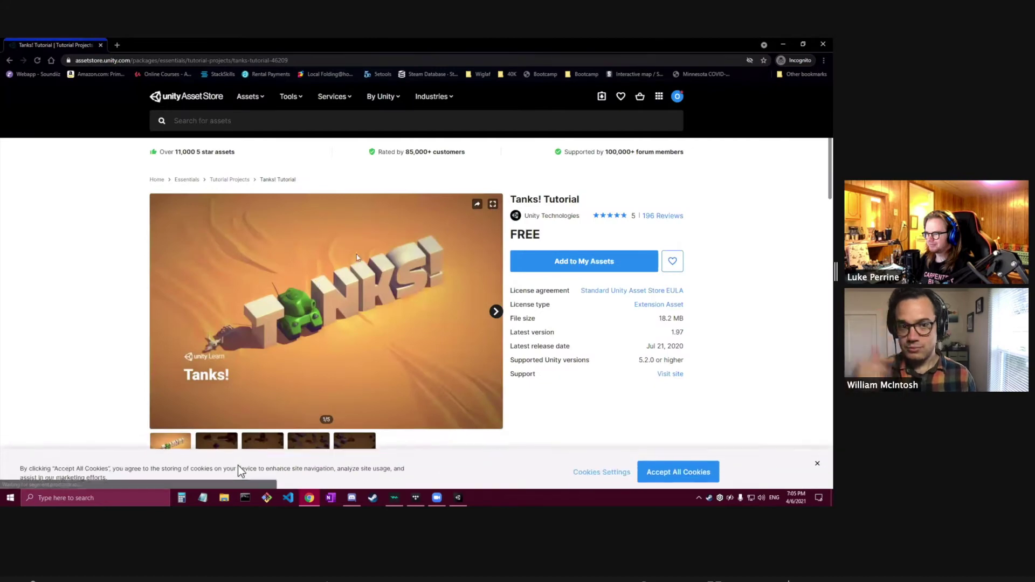
Step: Add the Tanks! Tutorial package to My Assets and switch to the Unity editor's Package Manager through its store link
{"action": "left_click", "coordinate": [622, 264]}
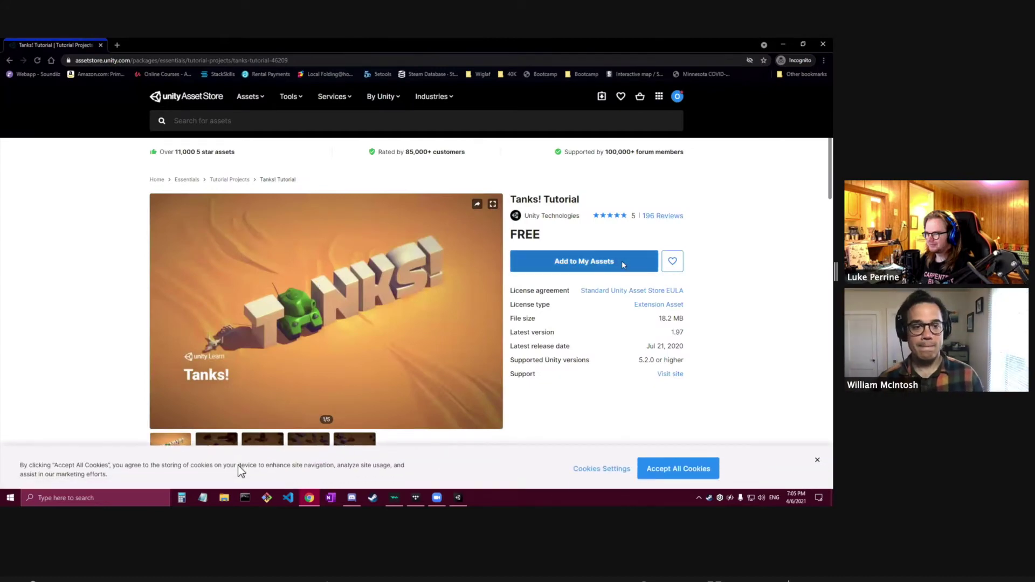
{"action": "left_click", "coordinate": [477, 356]}
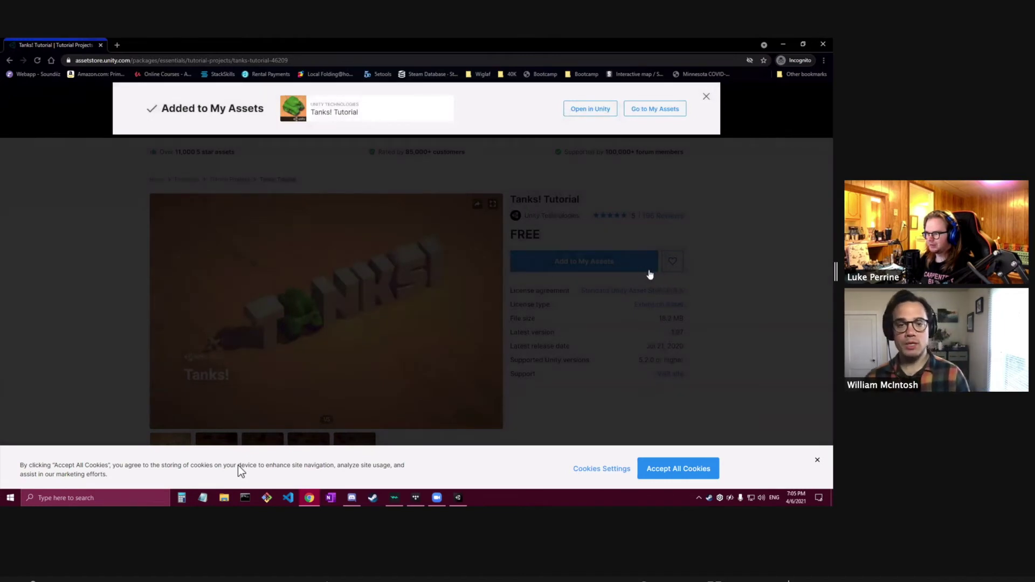
{"action": "left_click", "coordinate": [603, 109]}
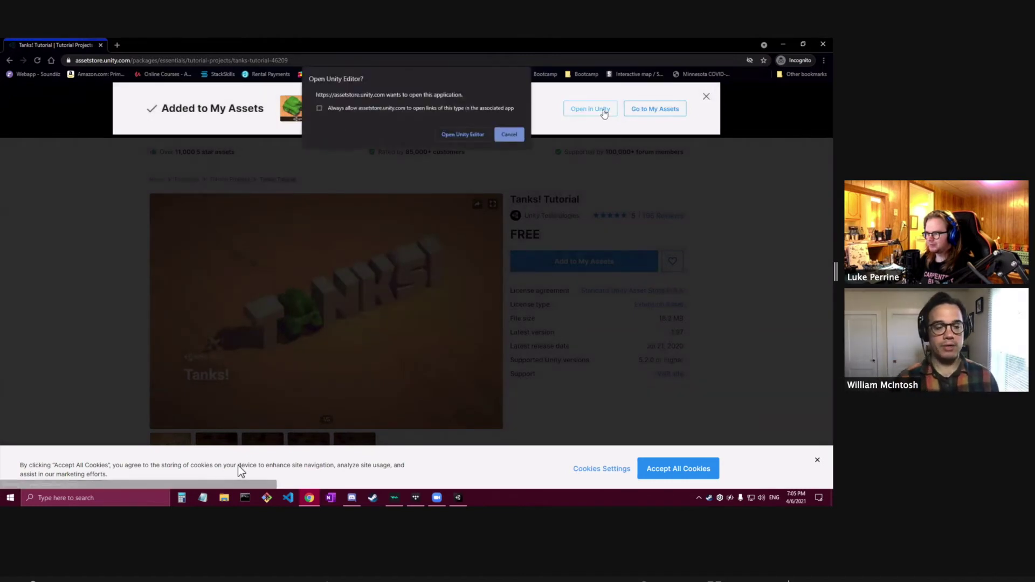
{"action": "left_click", "coordinate": [447, 135]}
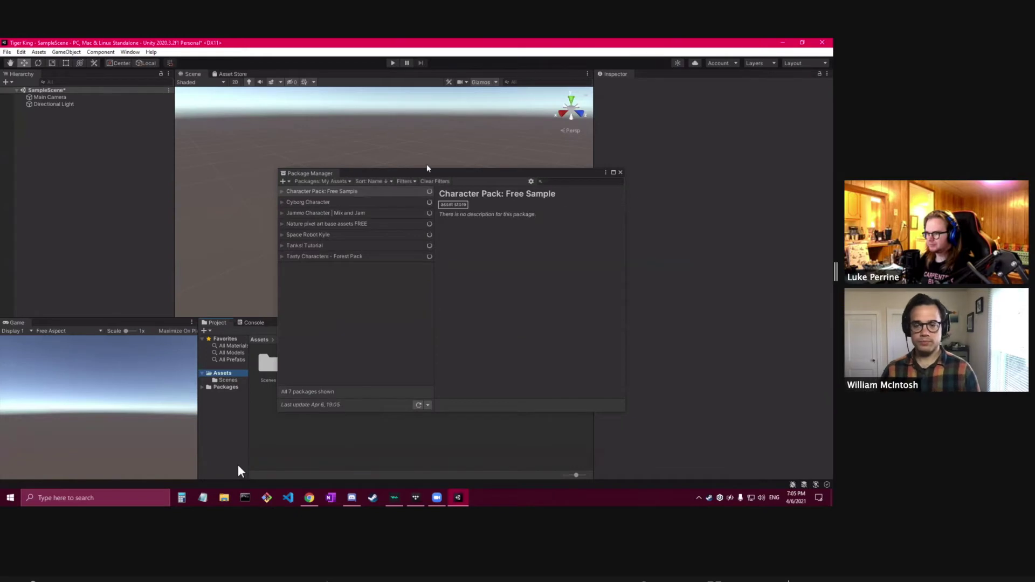
Step: Download the Tanks! Tutorial package and start importing it, accepting the project overwrite and the installation of its dependencies
{"action": "left_click", "coordinate": [322, 242]}
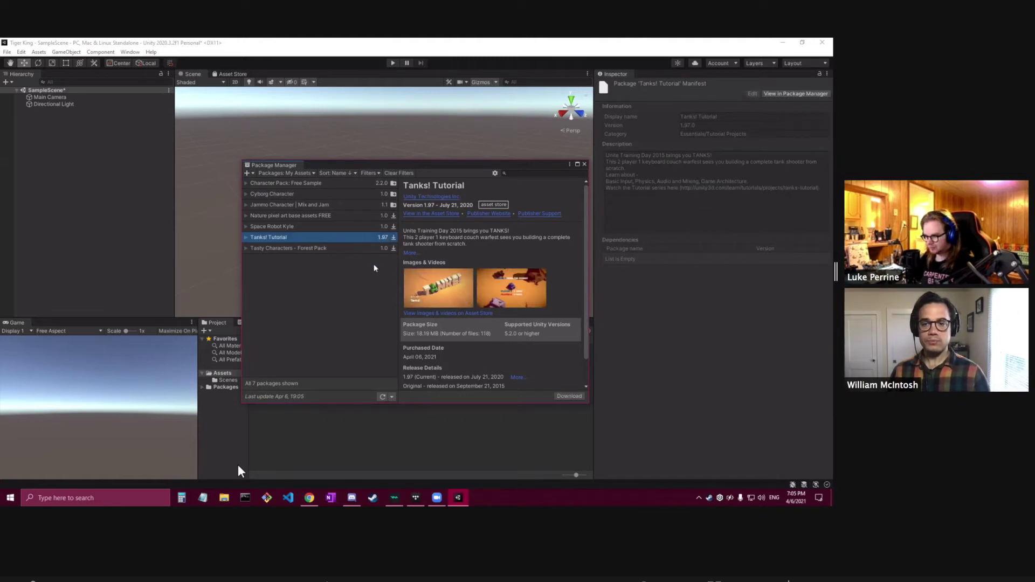
{"action": "left_click", "coordinate": [568, 395]}
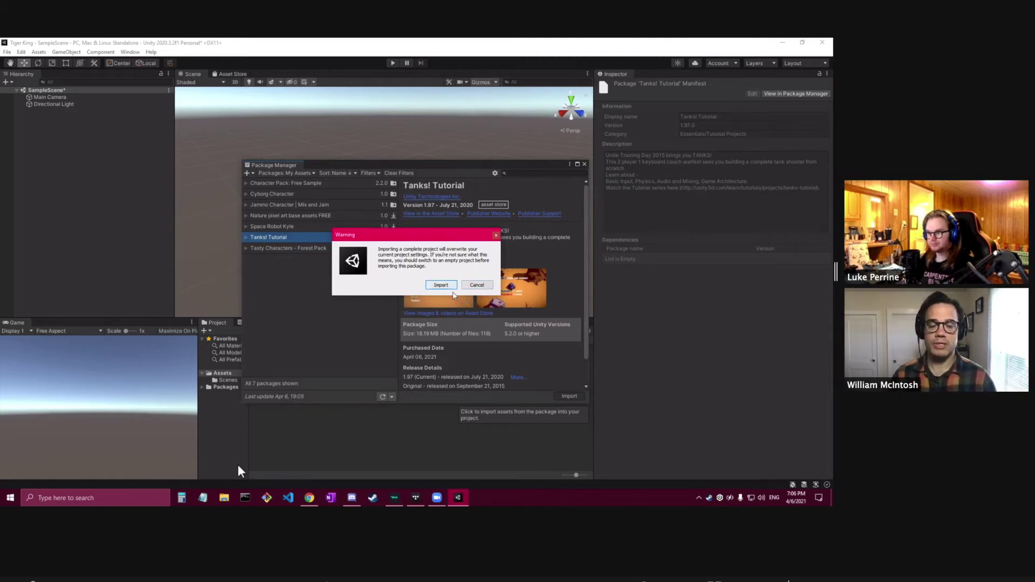
{"action": "left_click", "coordinate": [454, 290]}
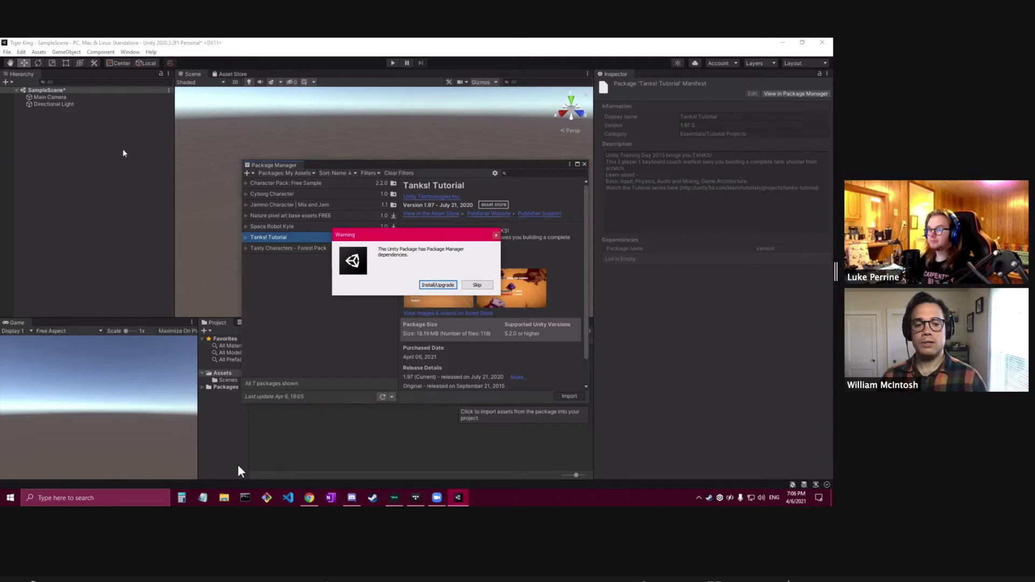
{"action": "key", "text": "Return"}
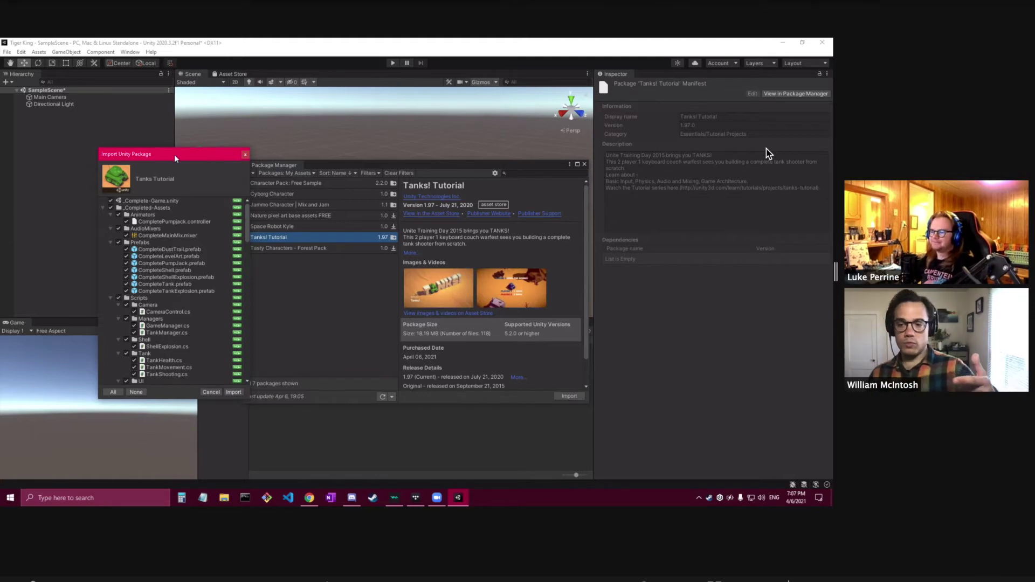
Step: Exclude all Tanks! Tutorial items from the import, then include only the Models folder with its contents
{"action": "left_click_drag", "start_coordinate": [174, 154], "coordinate": [145, 158]}
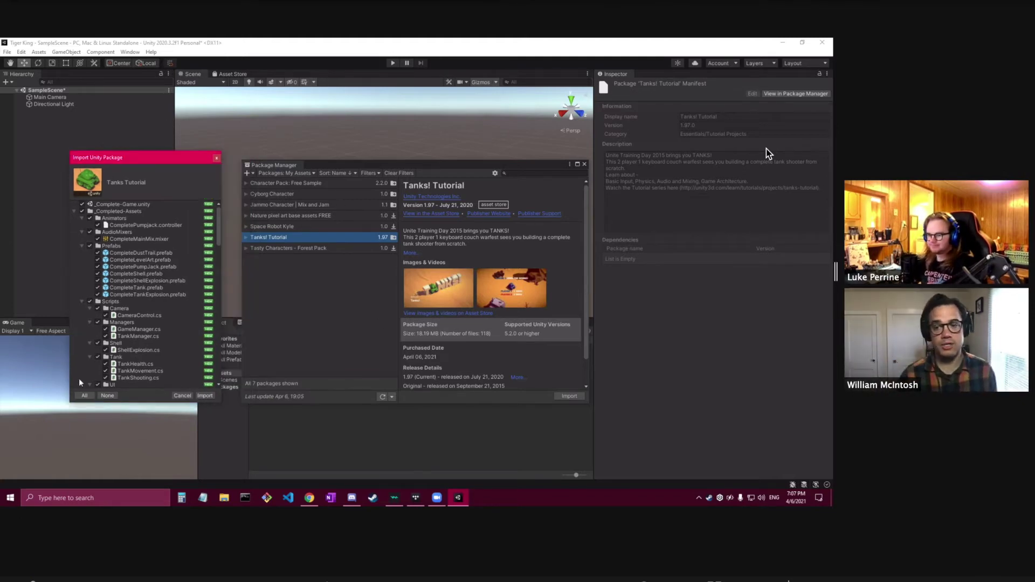
{"action": "left_click", "coordinate": [108, 396]}
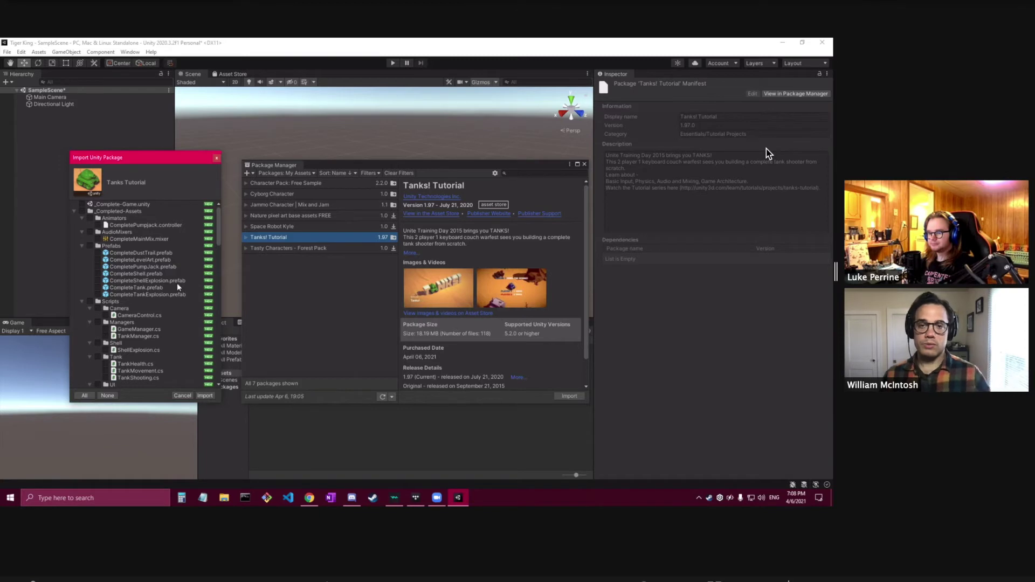
{"action": "scroll", "coordinate": [121, 285], "scroll_direction": "down", "scroll_amount": 6}
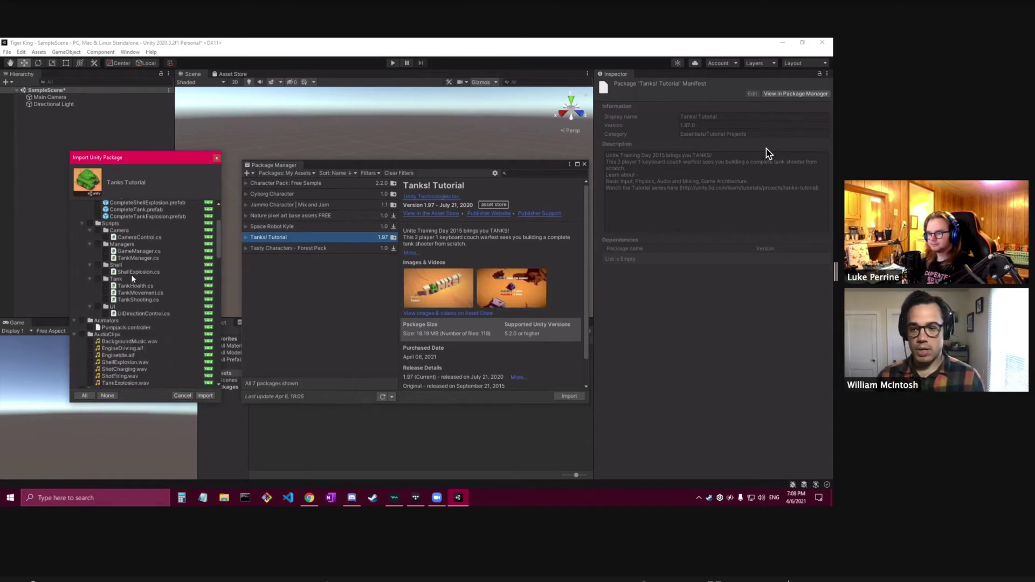
{"action": "scroll", "coordinate": [127, 247], "scroll_direction": "down", "scroll_amount": 8}
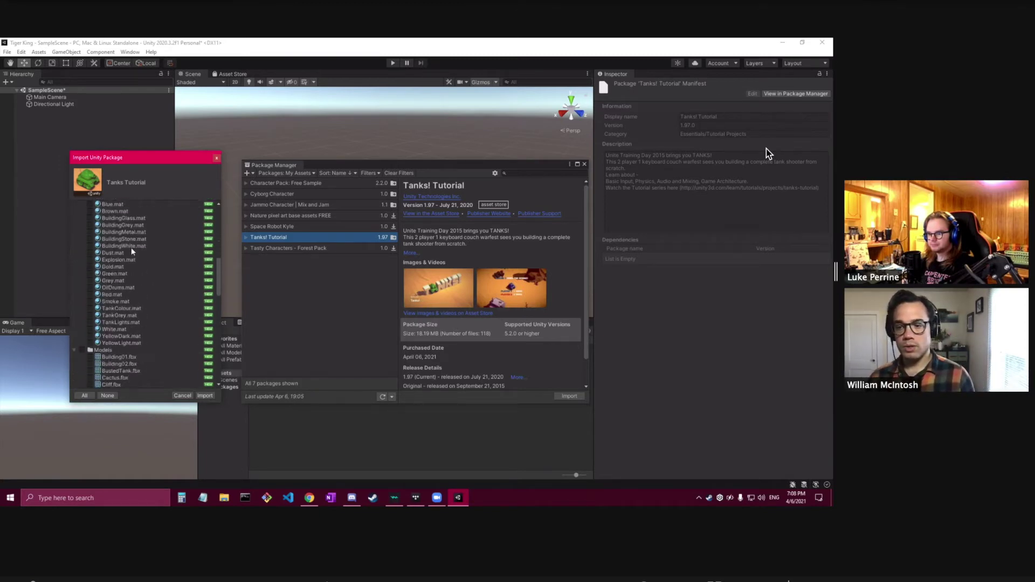
{"action": "scroll", "coordinate": [132, 264], "scroll_direction": "down", "scroll_amount": 1}
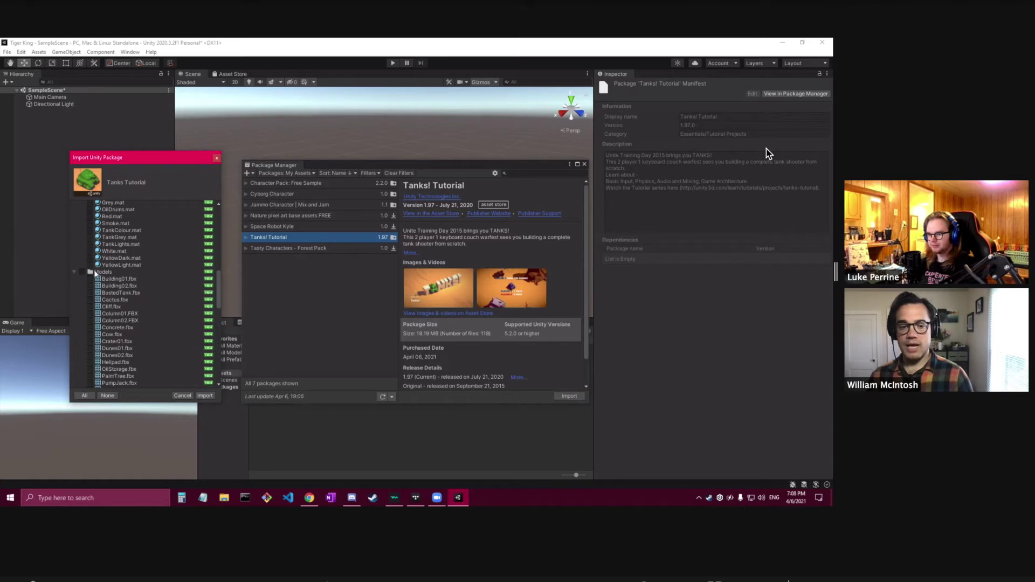
{"action": "left_click", "coordinate": [90, 271]}
{"action": "scroll", "coordinate": [128, 289], "scroll_direction": "down", "scroll_amount": 5}
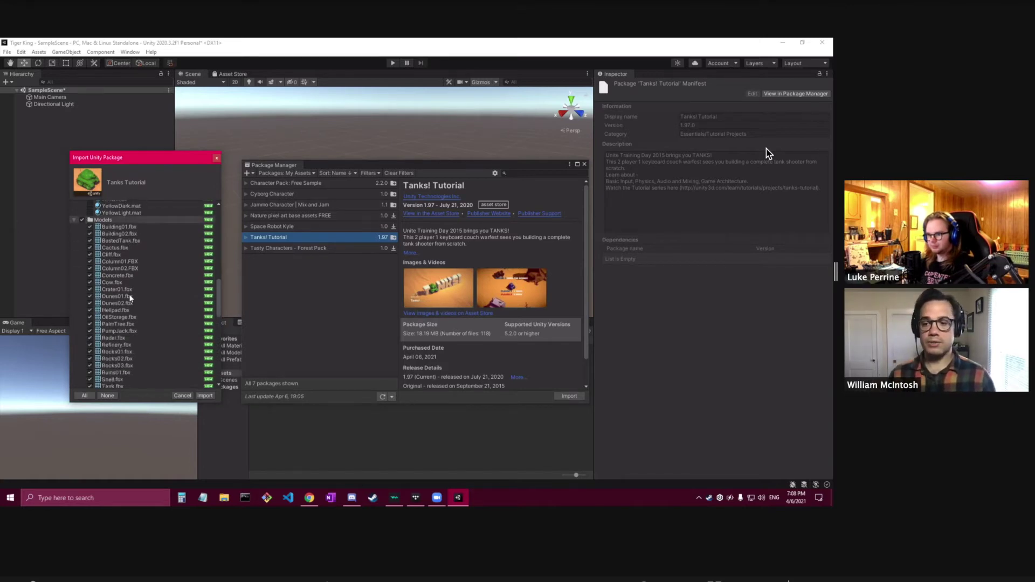
Step: Include the Materials folder in the import selection as well and import the chosen items into the project
{"action": "scroll", "coordinate": [128, 277], "scroll_direction": "up", "scroll_amount": 4}
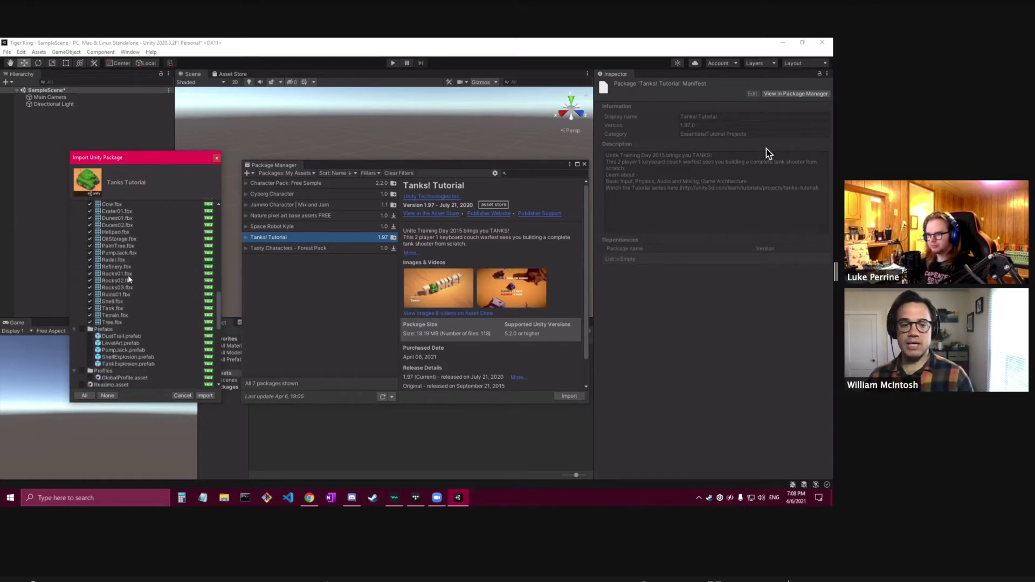
{"action": "scroll", "coordinate": [128, 276], "scroll_direction": "up", "scroll_amount": 2}
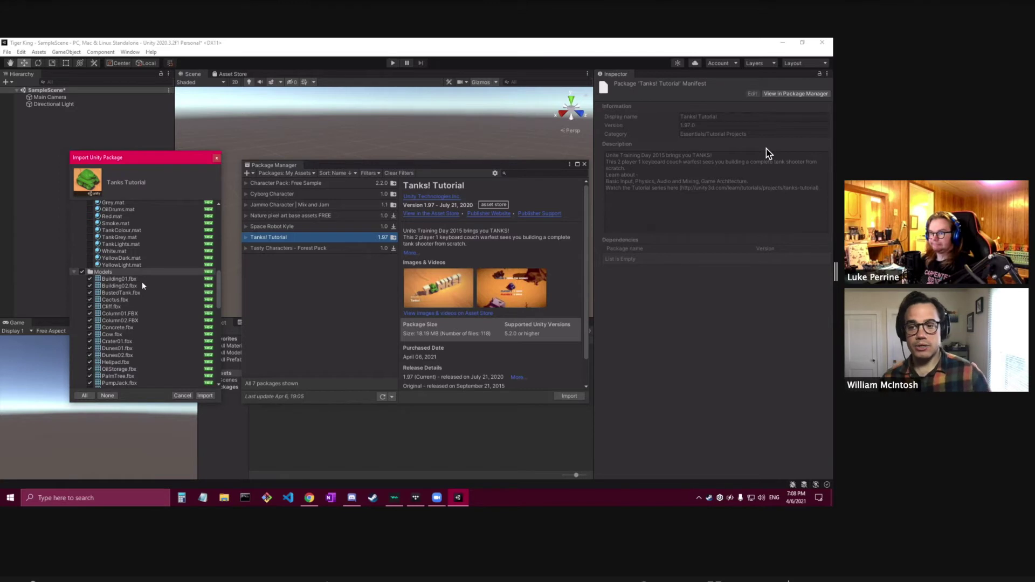
{"action": "scroll", "coordinate": [142, 280], "scroll_direction": "down", "scroll_amount": 2}
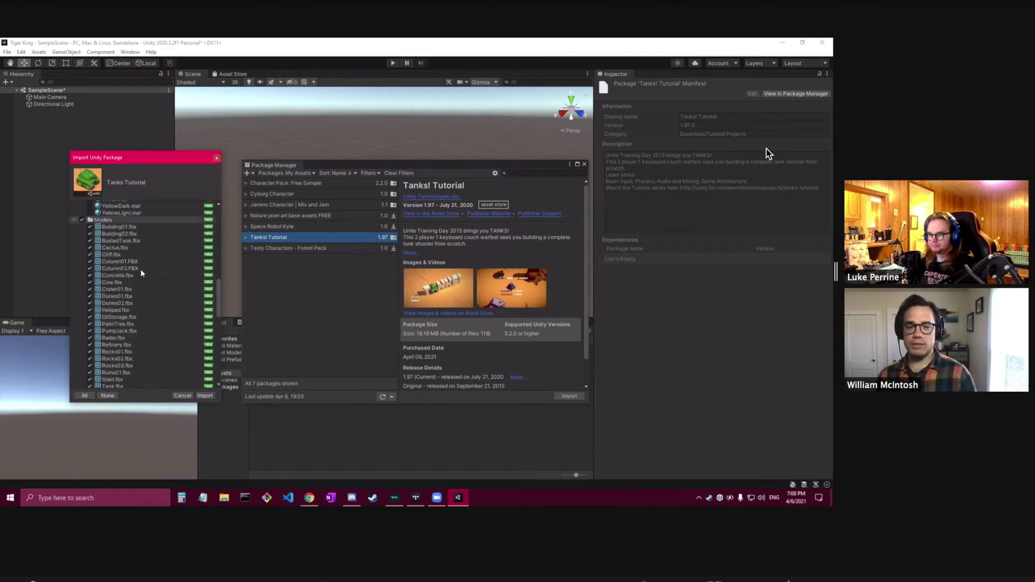
{"action": "scroll", "coordinate": [141, 270], "scroll_direction": "up", "scroll_amount": 7}
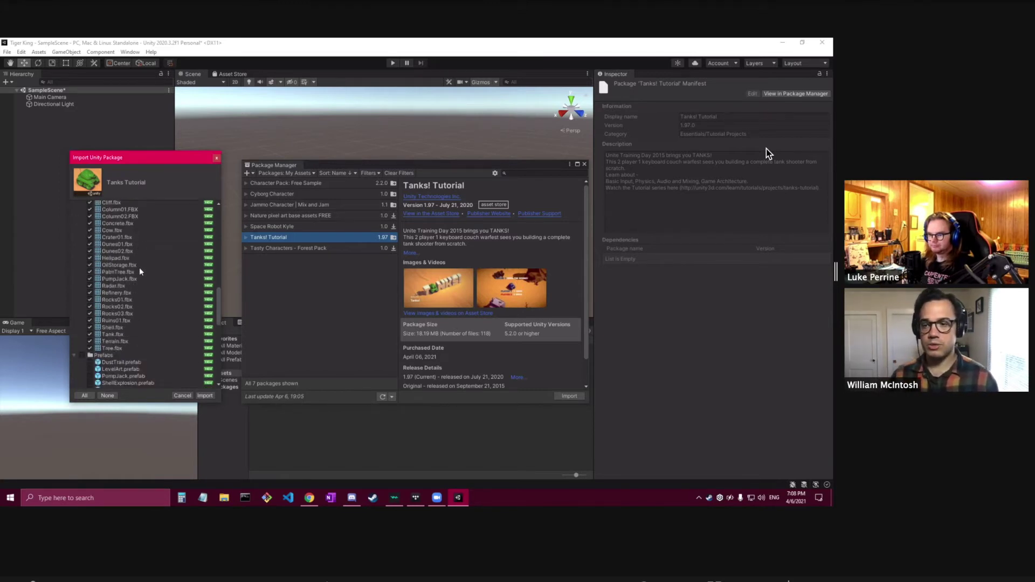
{"action": "left_click", "coordinate": [82, 223]}
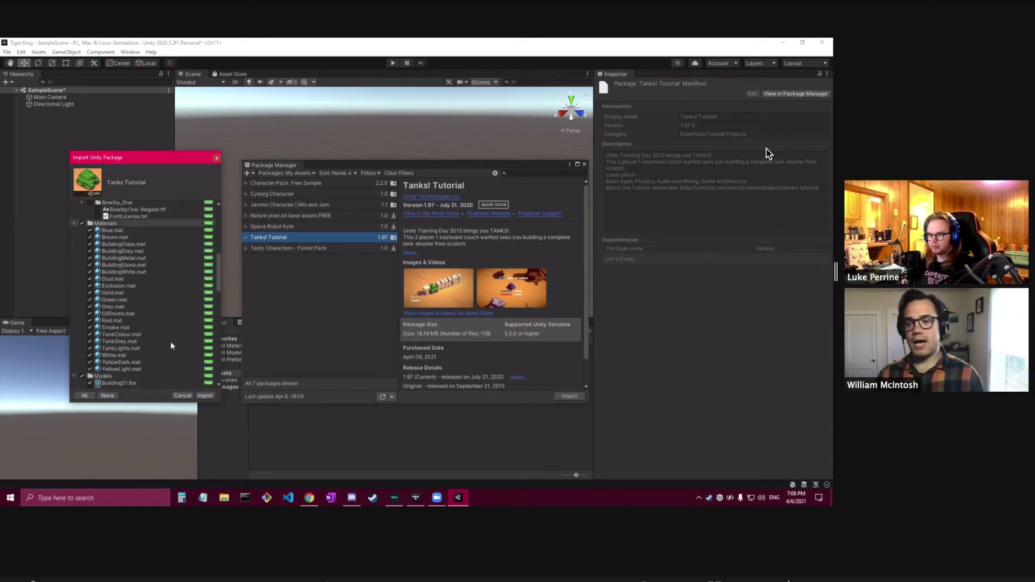
{"action": "scroll", "coordinate": [162, 328], "scroll_direction": "down", "scroll_amount": 2}
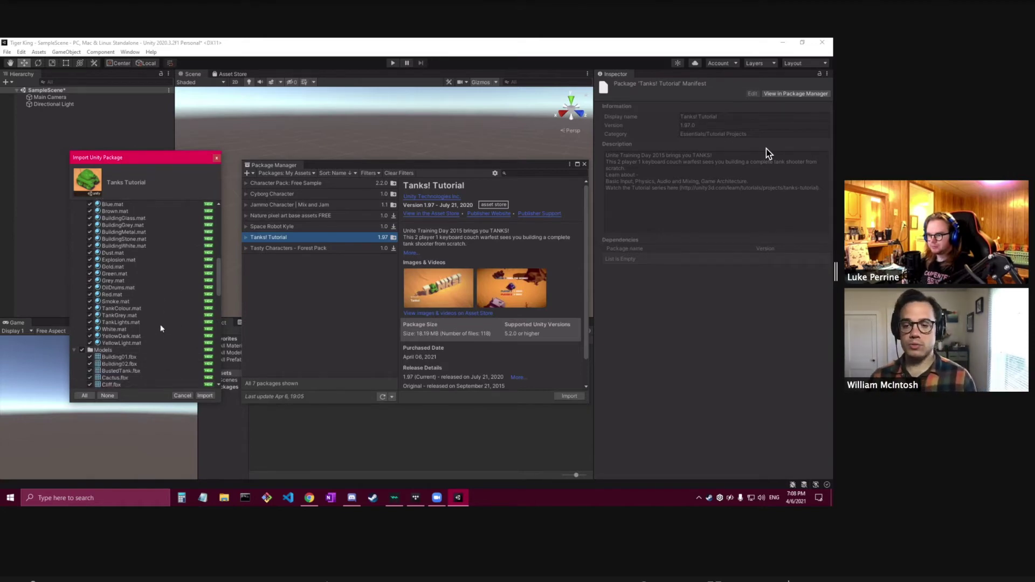
{"action": "scroll", "coordinate": [158, 312], "scroll_direction": "up", "scroll_amount": 2}
{"action": "left_click", "coordinate": [205, 395]}
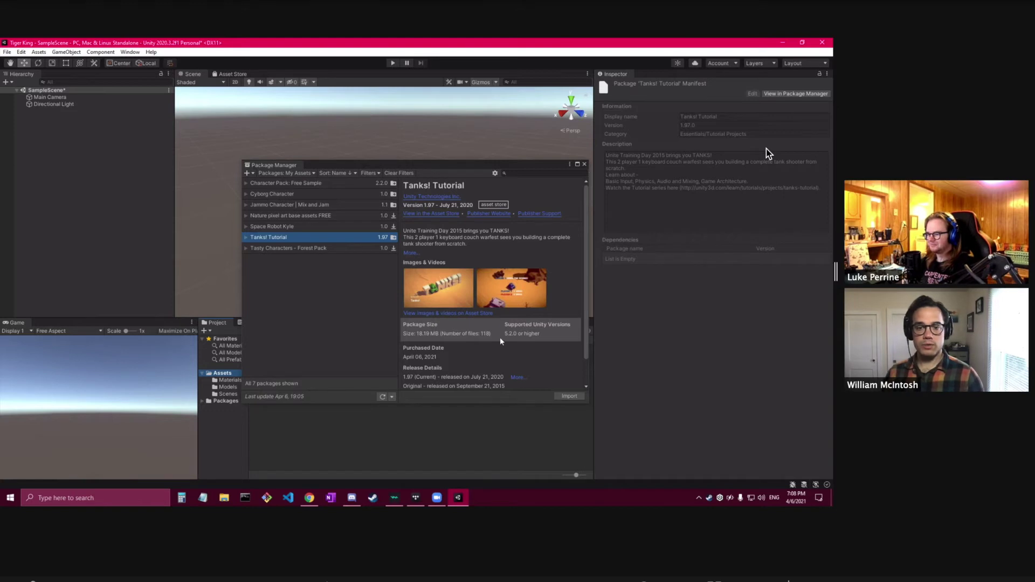
Step: Close the Package Manager and select the imported Models folder in the project's Assets
{"action": "left_click", "coordinate": [586, 164]}
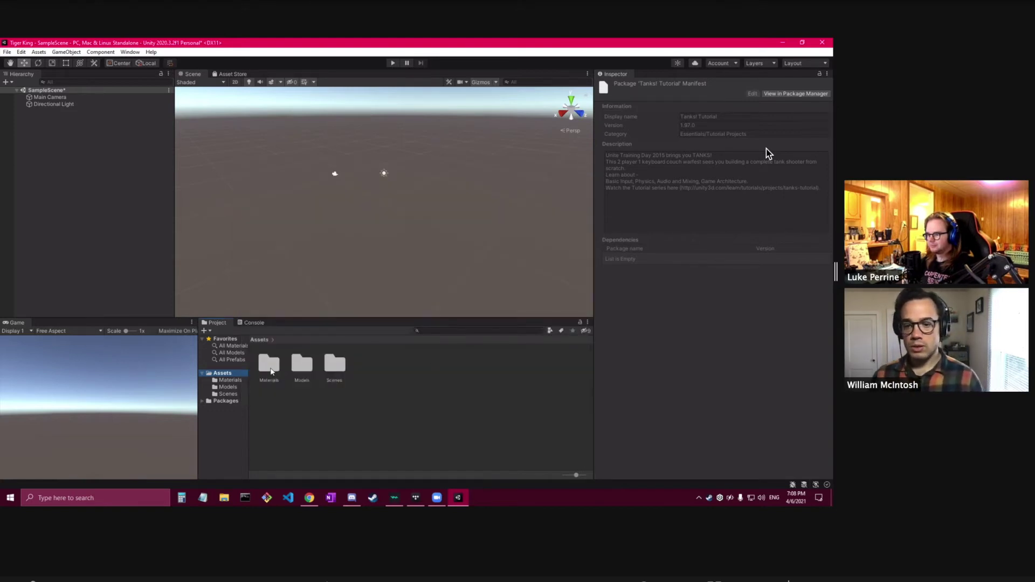
{"action": "left_click", "coordinate": [270, 368]}
{"action": "left_click", "coordinate": [300, 366]}
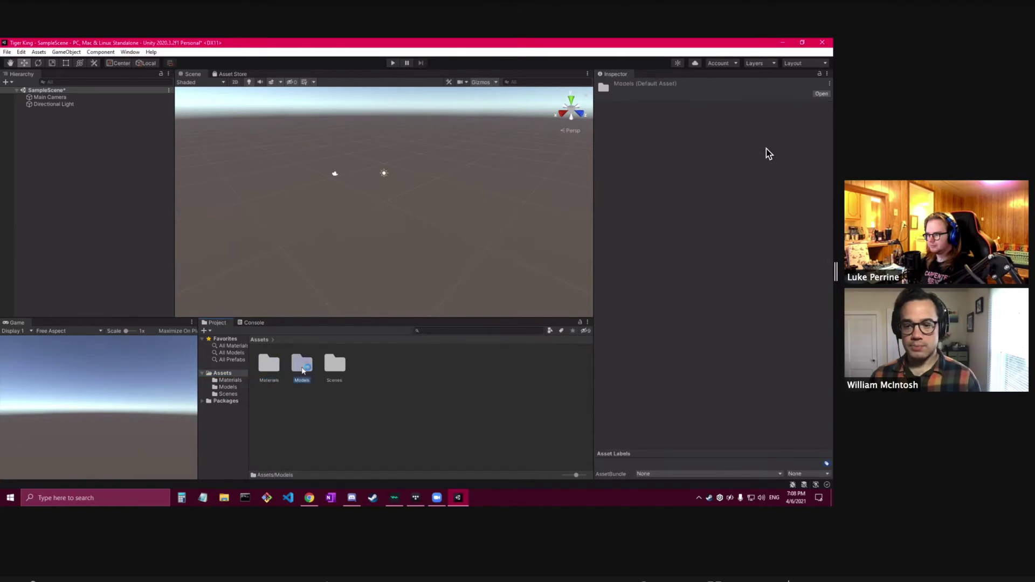
Step: Add a 3D Plane object to the scene, keeping its default name
{"action": "left_click", "coordinate": [307, 431]}
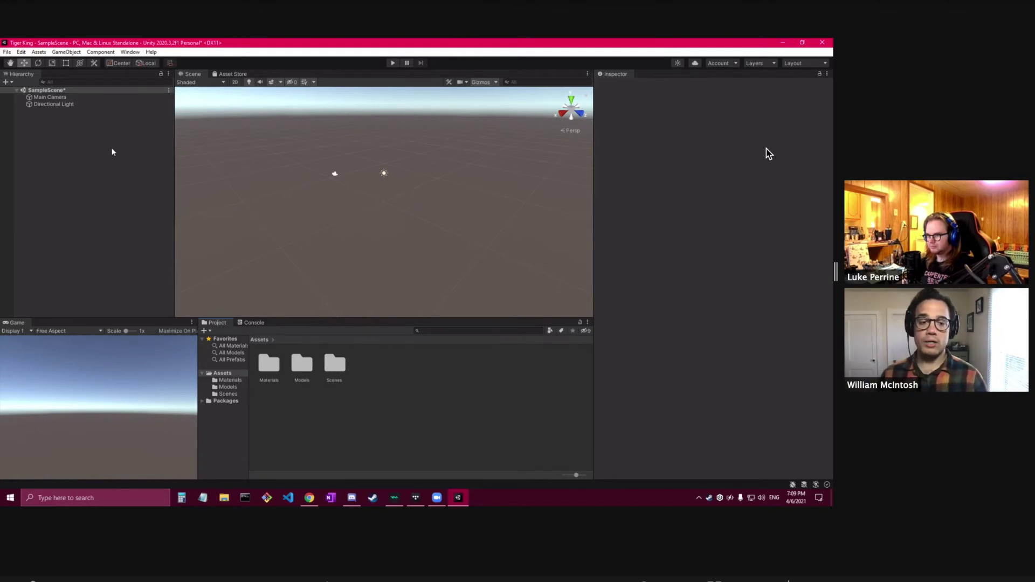
{"action": "right_click", "coordinate": [53, 130]}
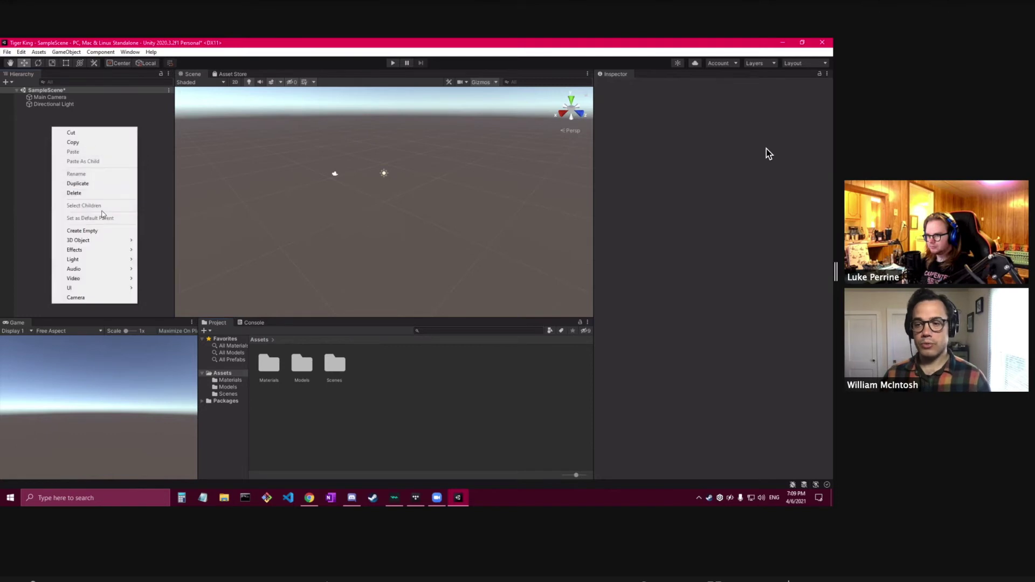
{"action": "mouse_move", "coordinate": [105, 241]}
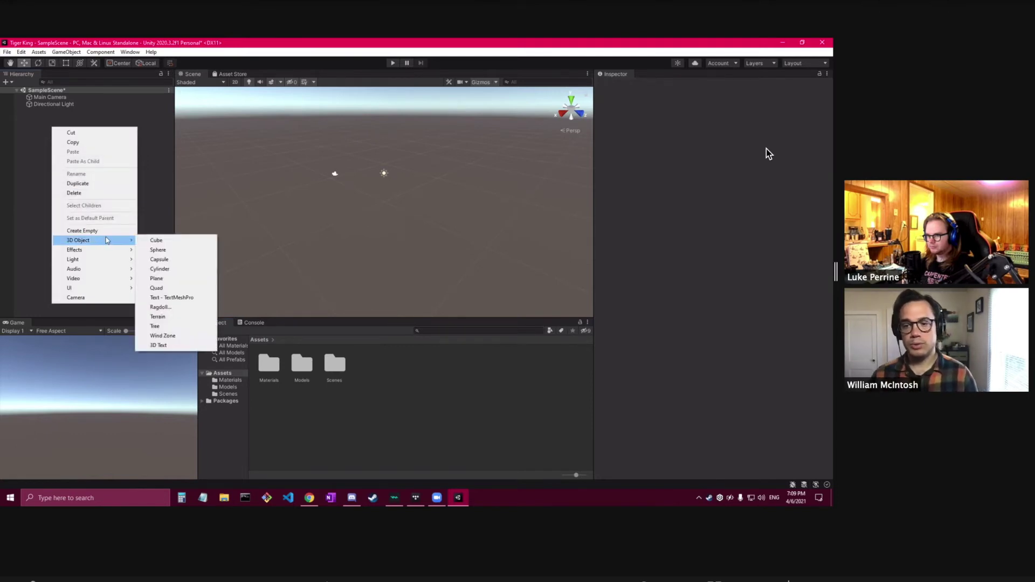
{"action": "left_click", "coordinate": [158, 278]}
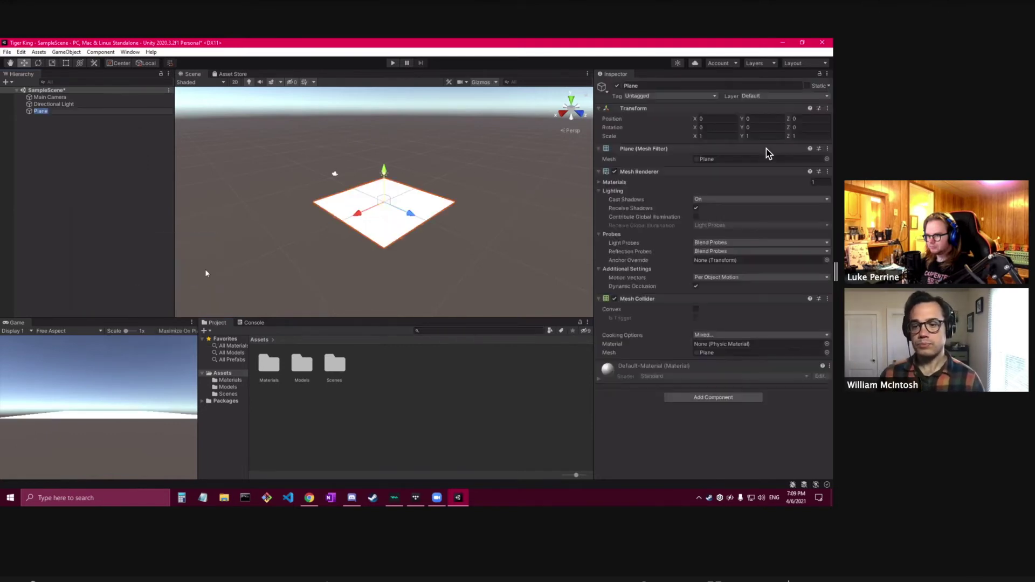
{"action": "scroll", "coordinate": [369, 202], "scroll_direction": "up", "scroll_amount": 5}
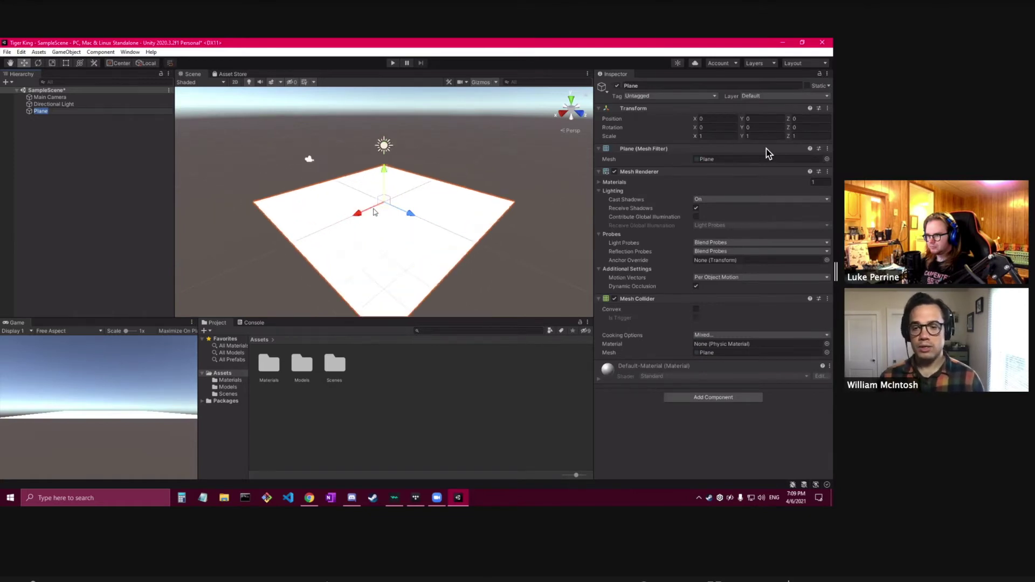
{"action": "scroll", "coordinate": [375, 212], "scroll_direction": "up", "scroll_amount": 3}
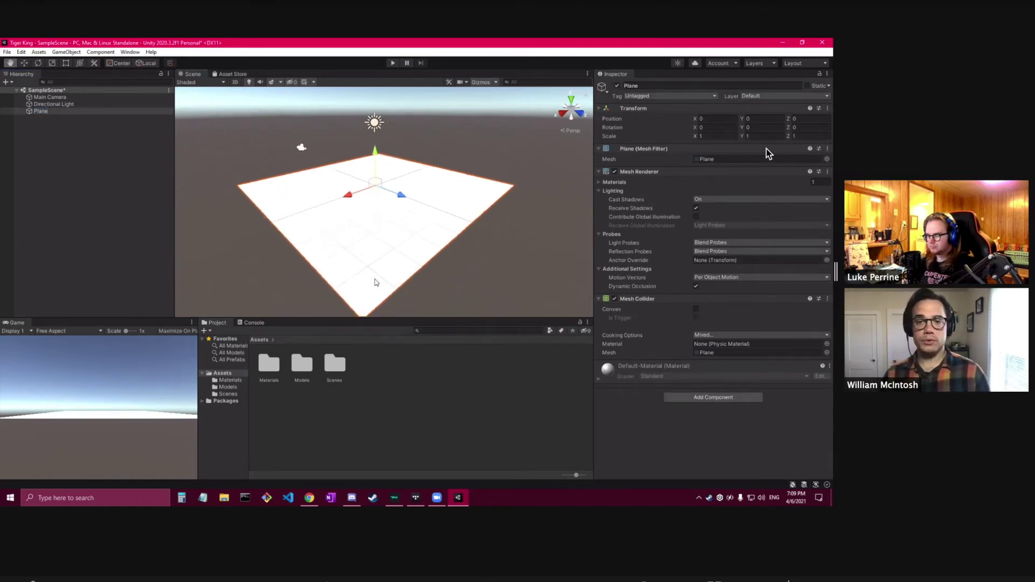
Step: Open the Models folder and place the Tank model on the plane near its center
{"action": "double_click", "coordinate": [309, 378]}
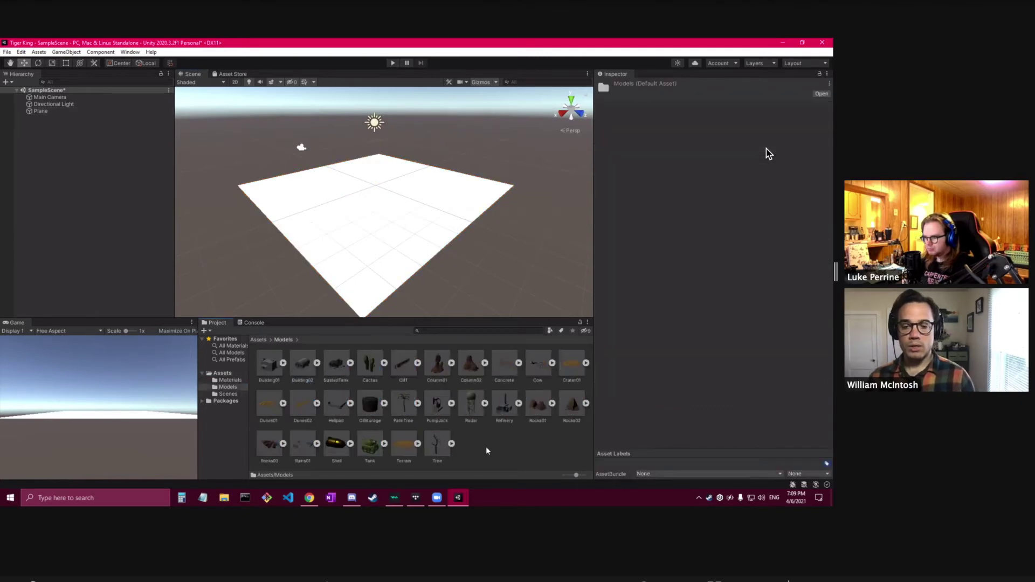
{"action": "left_click", "coordinate": [372, 447]}
{"action": "left_click_drag", "start_coordinate": [372, 447], "coordinate": [378, 198]}
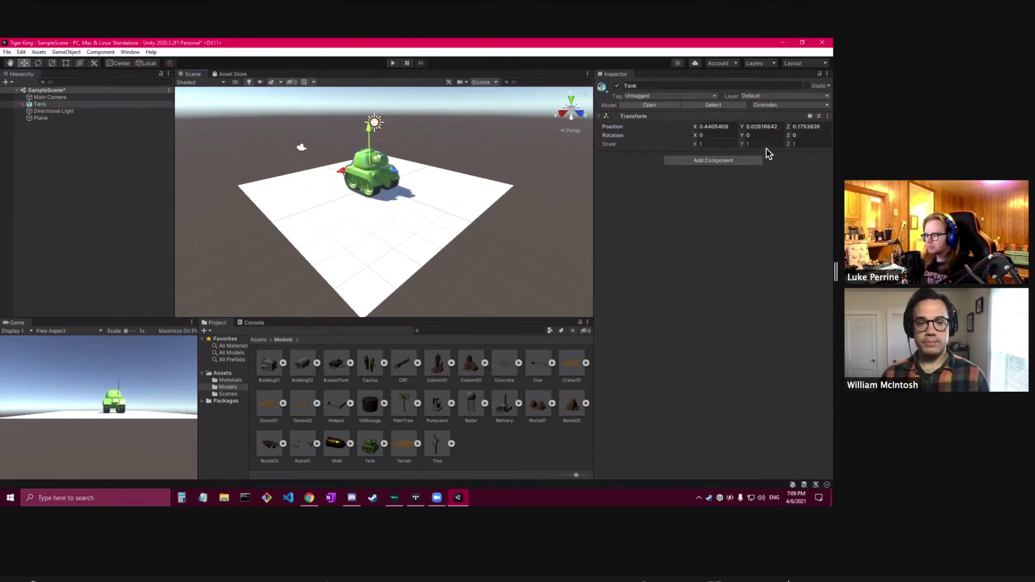
Step: Examine the placed tank up close and from several angles in the Scene view
{"action": "key", "text": "f"}
{"action": "left_click_drag", "start_coordinate": [401, 137], "coordinate": [473, 209], "text": "alt"}
{"action": "scroll", "coordinate": [409, 207], "scroll_direction": "up", "scroll_amount": 5}
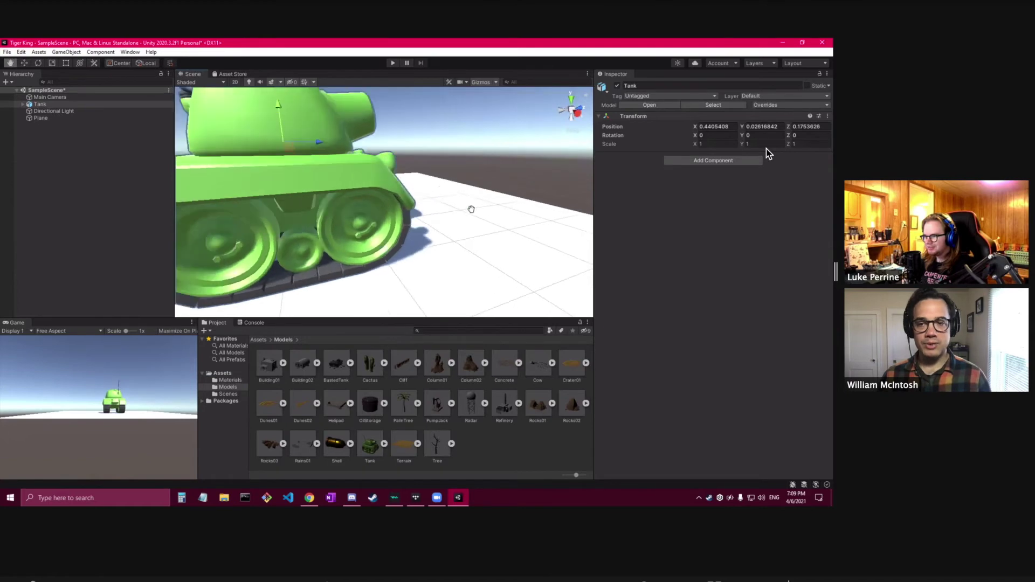
{"action": "middle_click_drag", "start_coordinate": [473, 208], "coordinate": [451, 189]}
{"action": "left_click_drag", "start_coordinate": [452, 188], "coordinate": [464, 302], "text": "alt"}
{"action": "scroll", "coordinate": [410, 221], "scroll_direction": "down", "scroll_amount": 3}
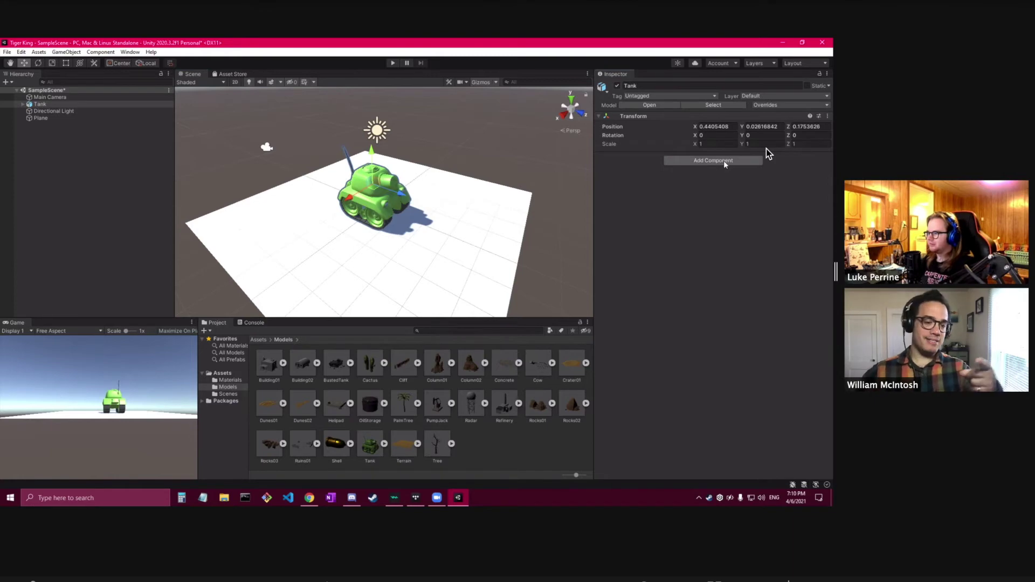
Step: Inspect the Tank's hierarchy, comparing the parent object with TankRenderers and its chassis, tracks and turret children
{"action": "left_click", "coordinate": [364, 213]}
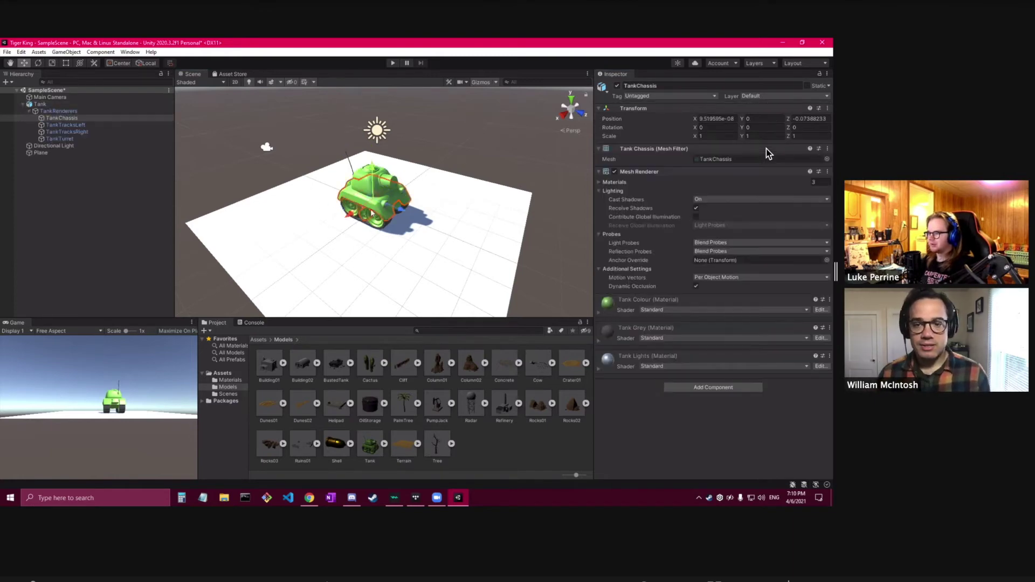
{"action": "left_click", "coordinate": [379, 237]}
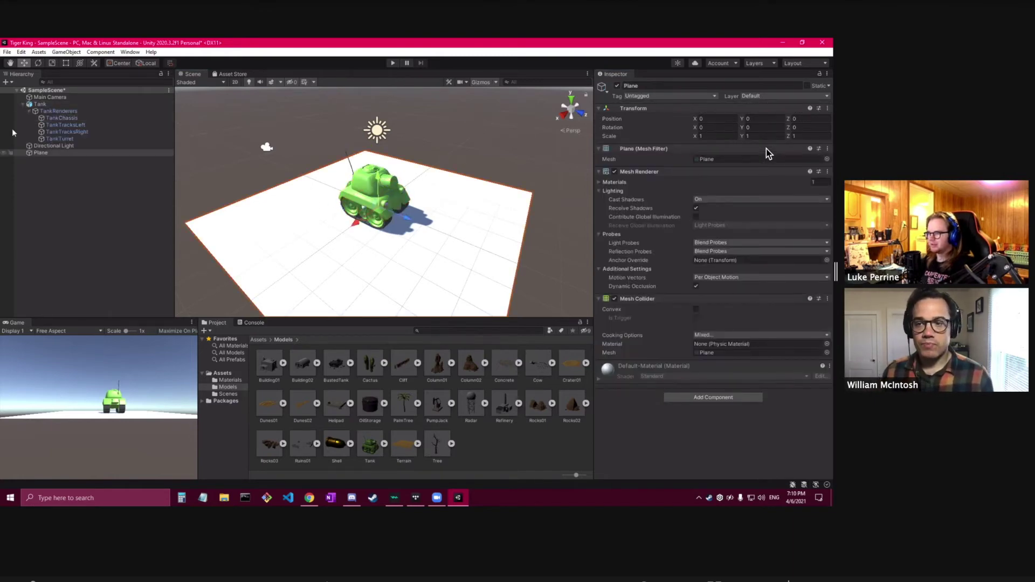
{"action": "left_click", "coordinate": [76, 105]}
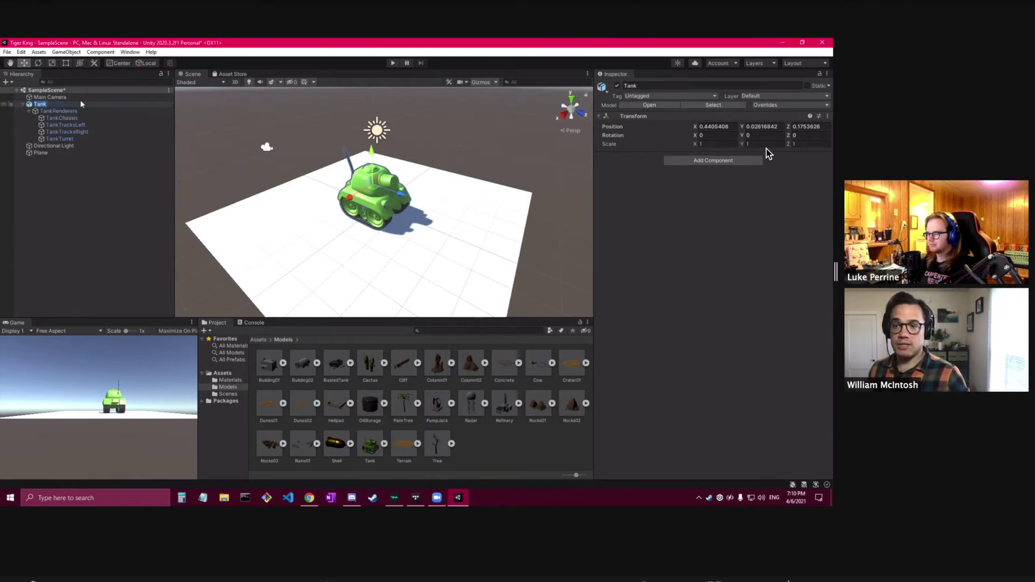
{"action": "left_click", "coordinate": [81, 190]}
{"action": "left_click", "coordinate": [39, 104]}
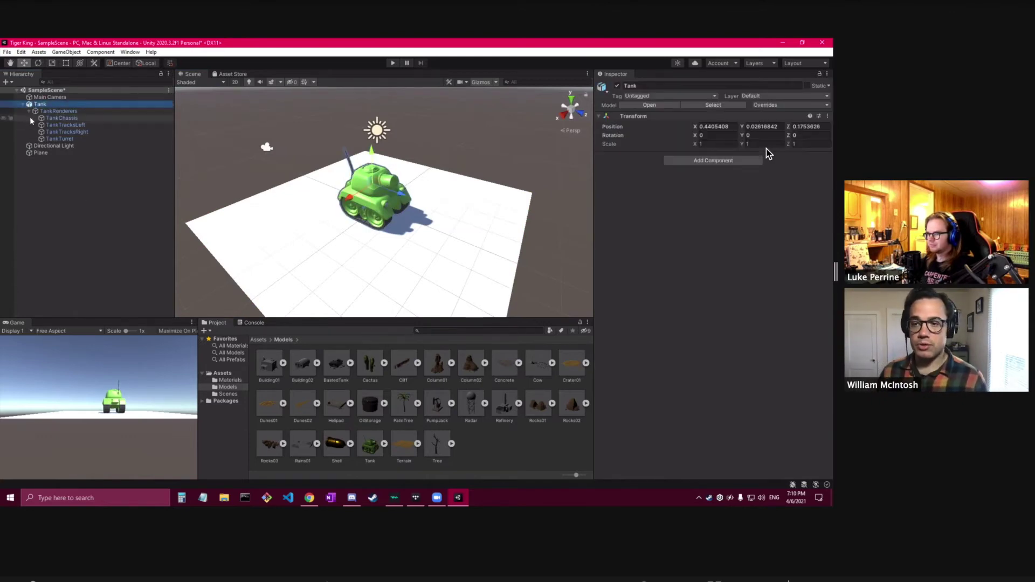
{"action": "left_click", "coordinate": [61, 139]}
{"action": "left_click", "coordinate": [67, 132]}
{"action": "left_click", "coordinate": [71, 127]}
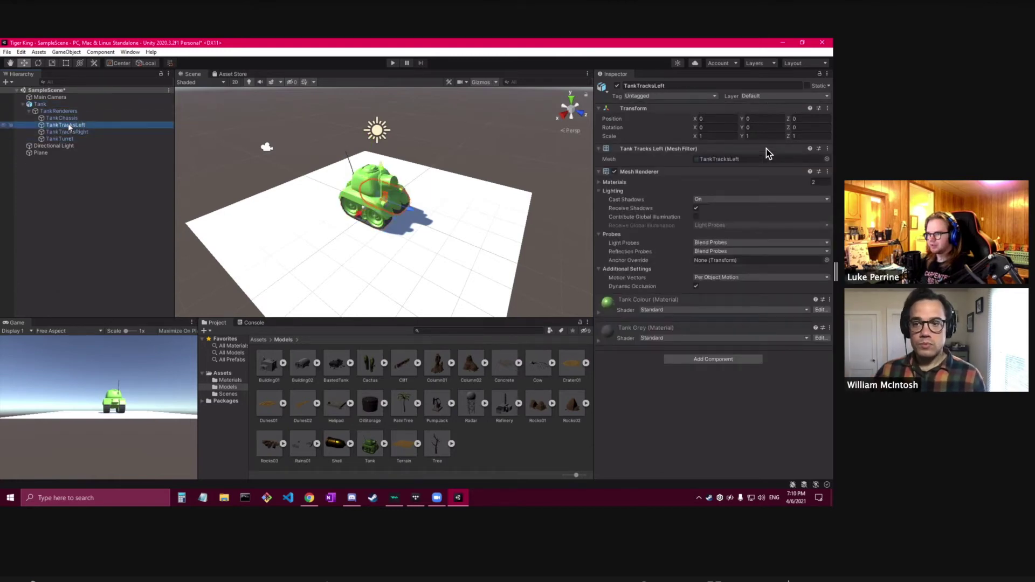
{"action": "left_click", "coordinate": [66, 119]}
{"action": "left_click", "coordinate": [63, 106]}
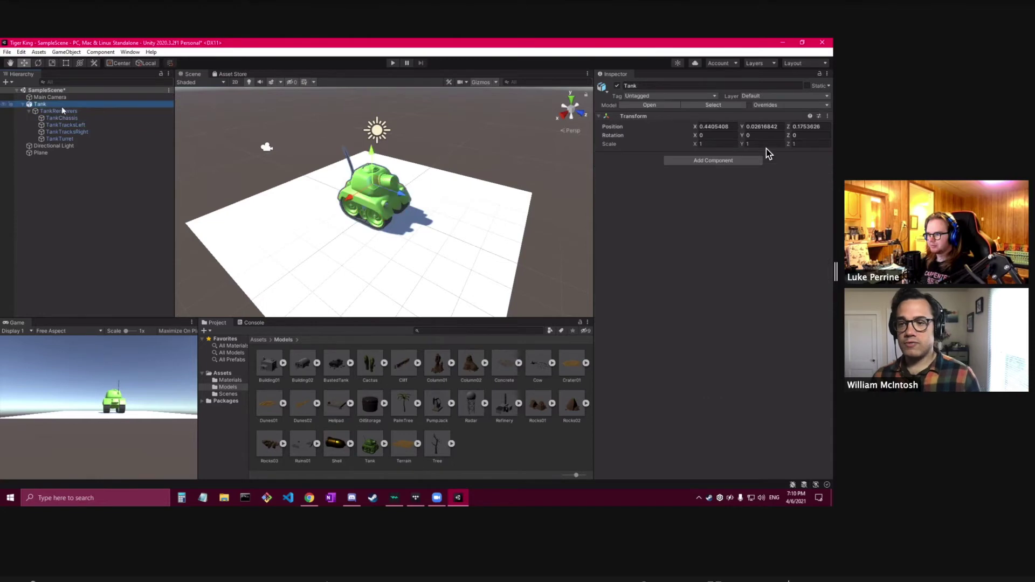
{"action": "left_click", "coordinate": [63, 111]}
{"action": "left_click", "coordinate": [63, 106]}
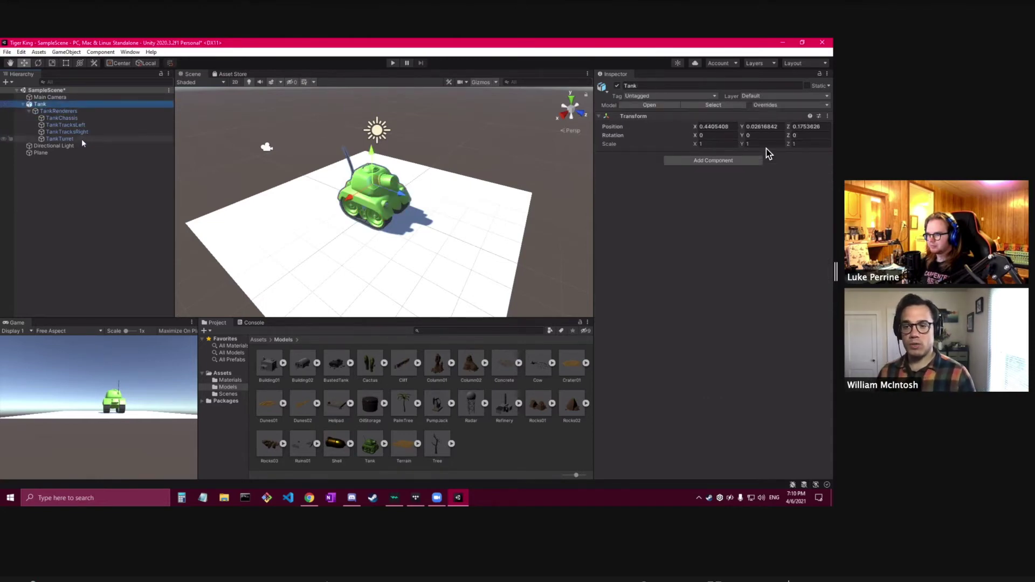
Step: Rotate TankTurret about its Y axis to -19.32, reset the Y rotation to 0 and deselect it
{"action": "left_click", "coordinate": [59, 138]}
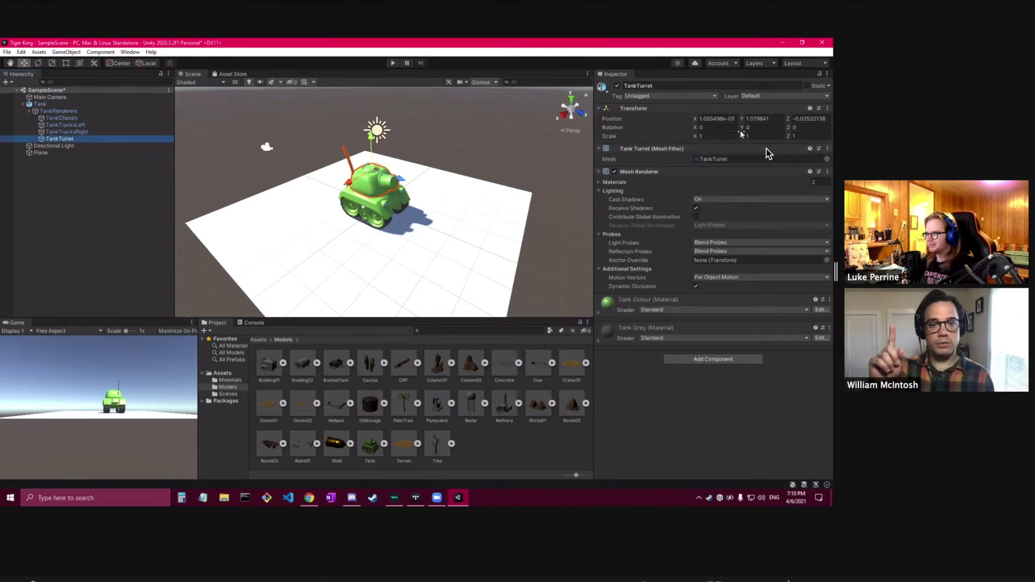
{"action": "left_click_drag", "start_coordinate": [742, 127], "coordinate": [472, 113]}
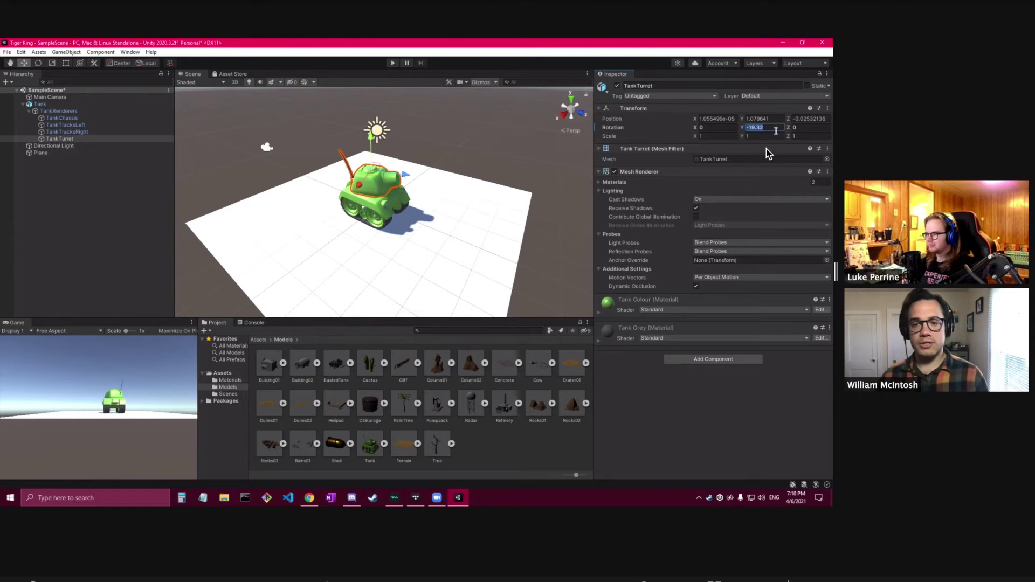
{"action": "type", "text": "0"}
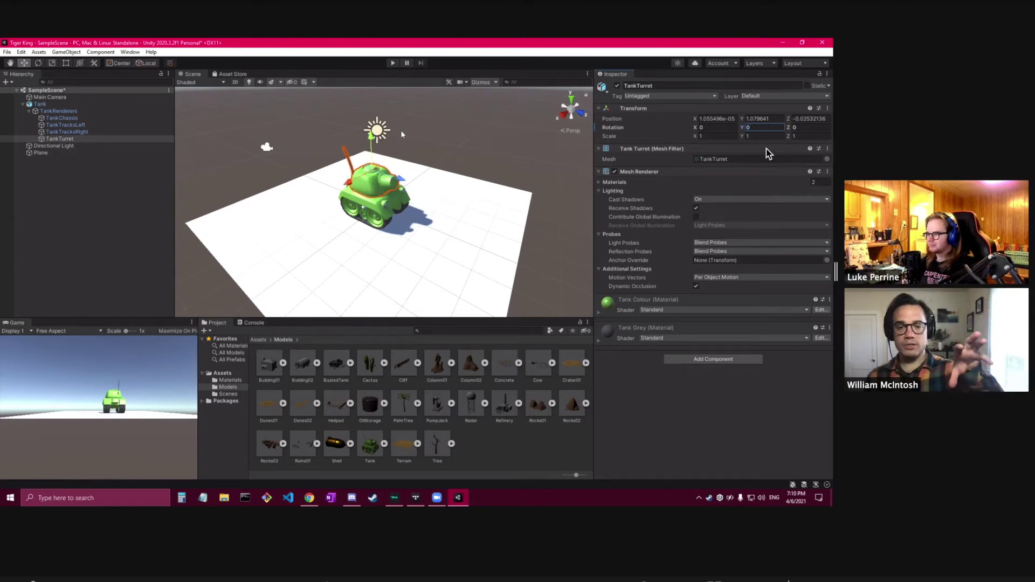
{"action": "left_click", "coordinate": [559, 167]}
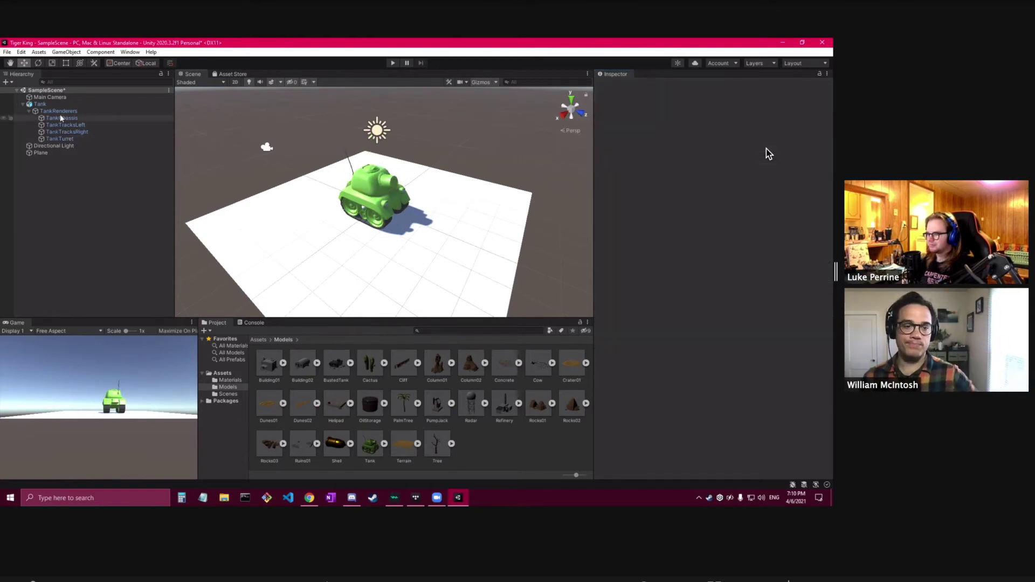
Step: Add a Character Controller component to the parent Tank object
{"action": "left_click", "coordinate": [41, 105]}
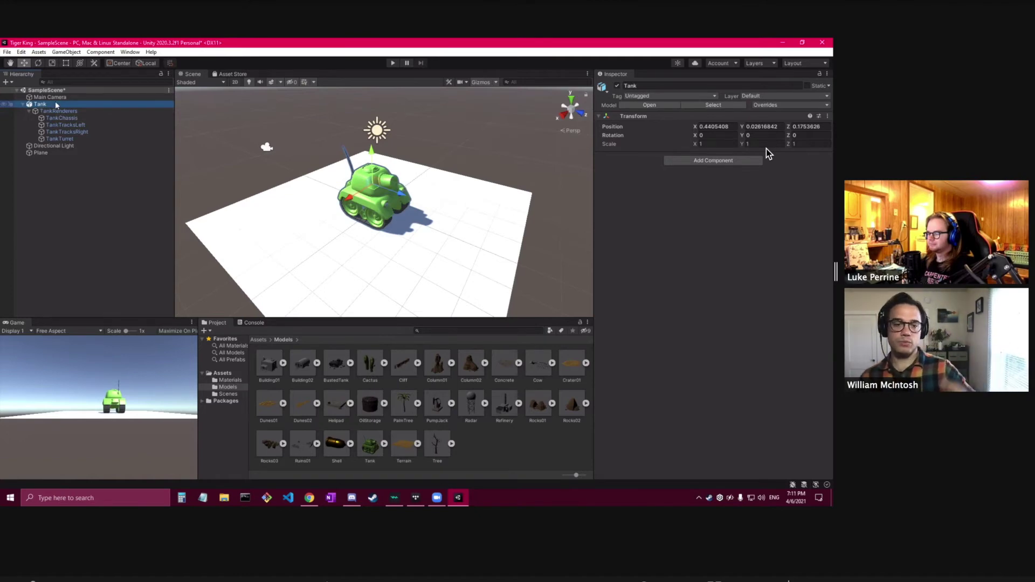
{"action": "left_click", "coordinate": [729, 160]}
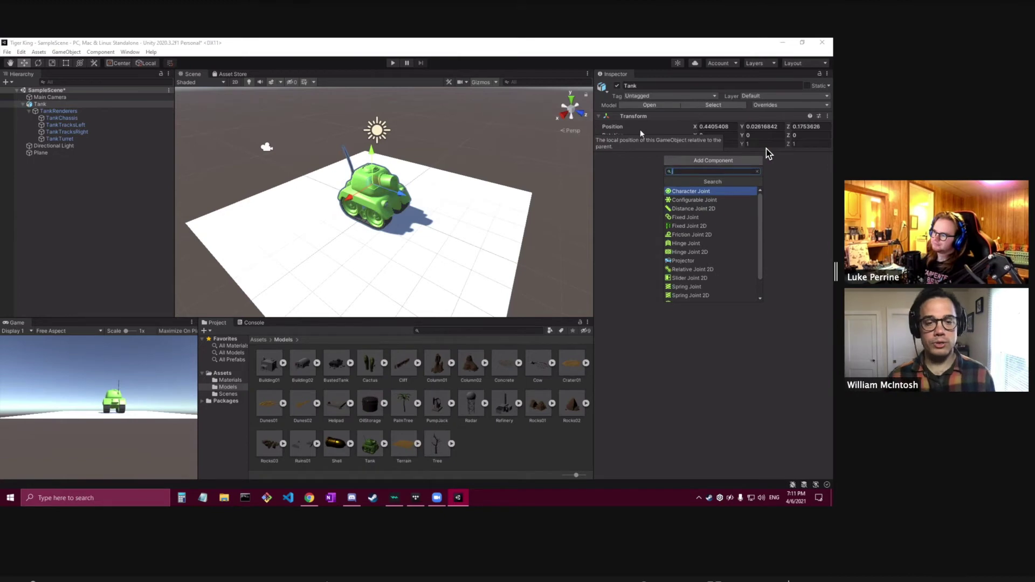
{"action": "type", "text": "charact"}
{"action": "key", "text": "Return"}
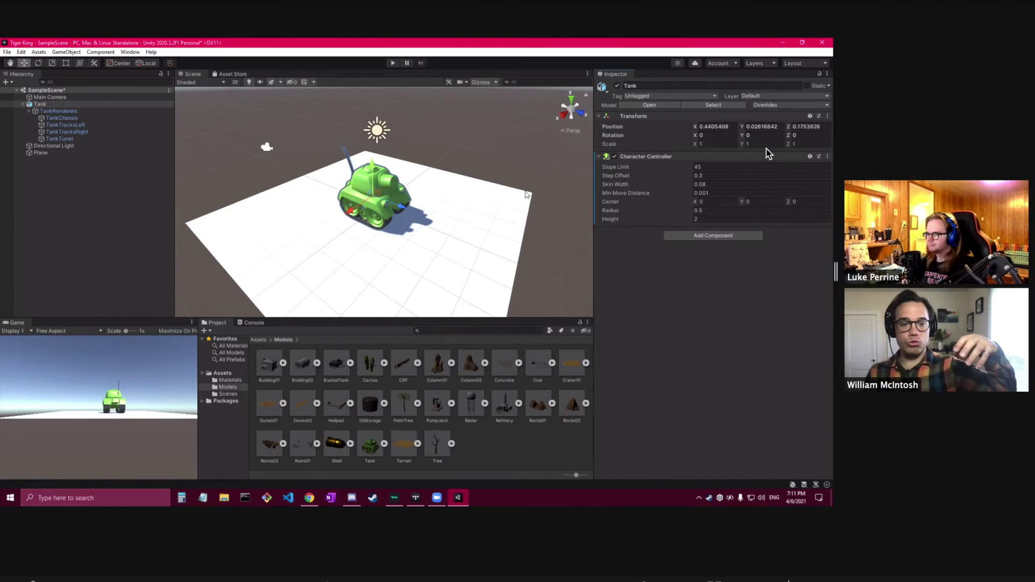
Step: Set the Character Controller's radius to 10 and view its collider outline around the tank
{"action": "scroll", "coordinate": [385, 245], "scroll_direction": "up", "scroll_amount": 10}
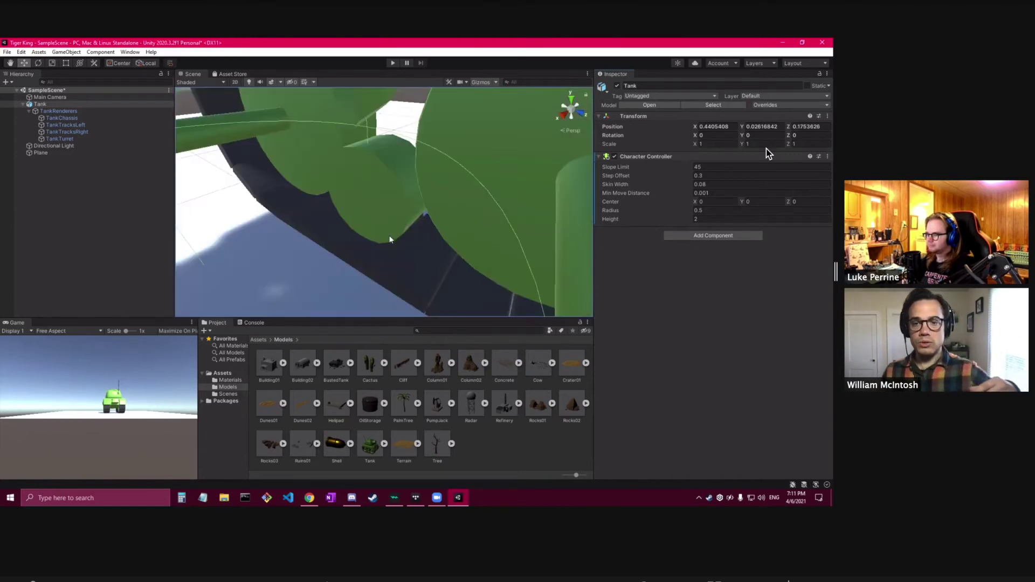
{"action": "scroll", "coordinate": [473, 185], "scroll_direction": "down", "scroll_amount": 10}
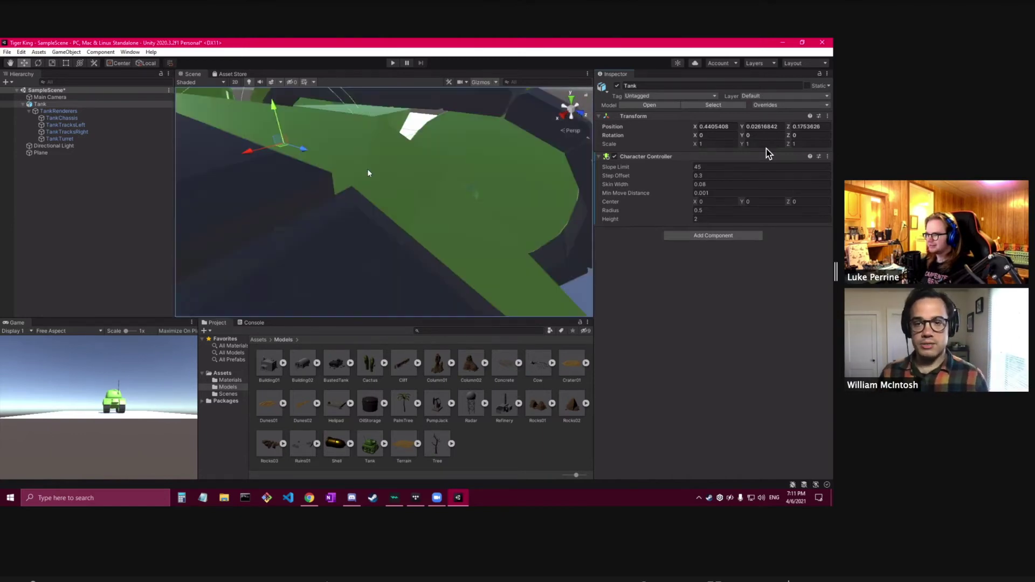
{"action": "left_click", "coordinate": [728, 211]}
{"action": "type", "text": "1"}
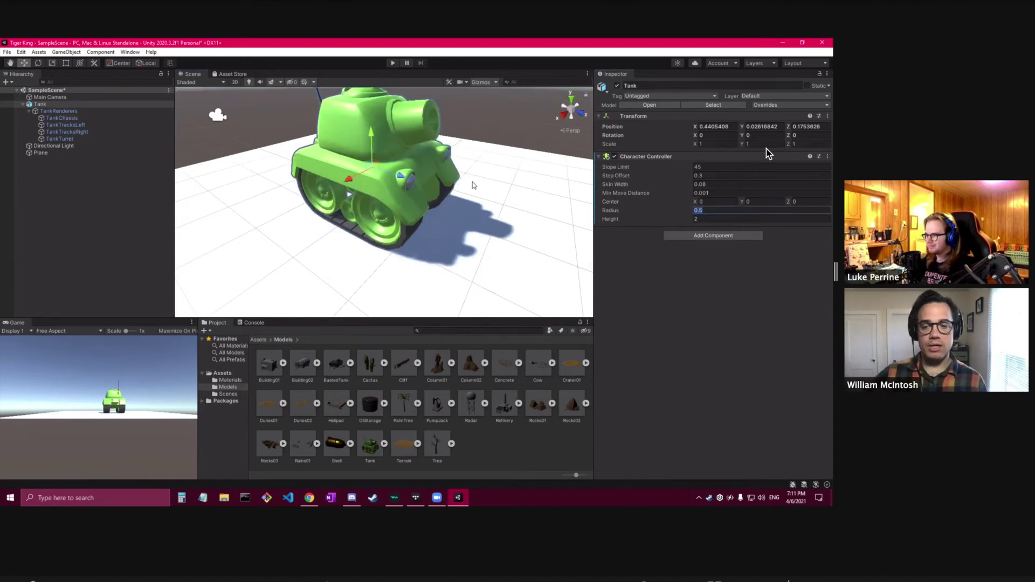
{"action": "type", "text": "0"}
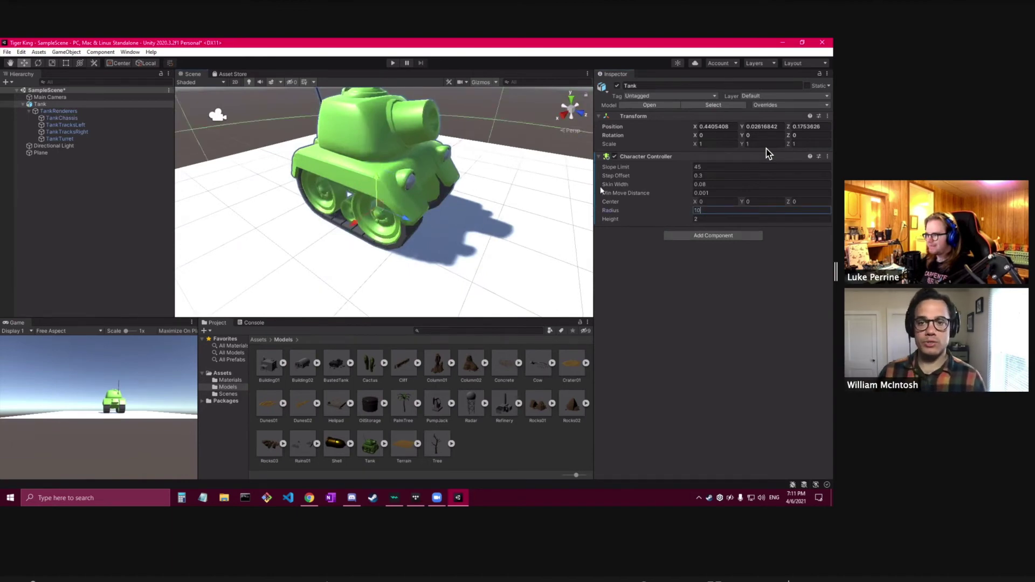
{"action": "scroll", "coordinate": [474, 210], "scroll_direction": "down", "scroll_amount": 5}
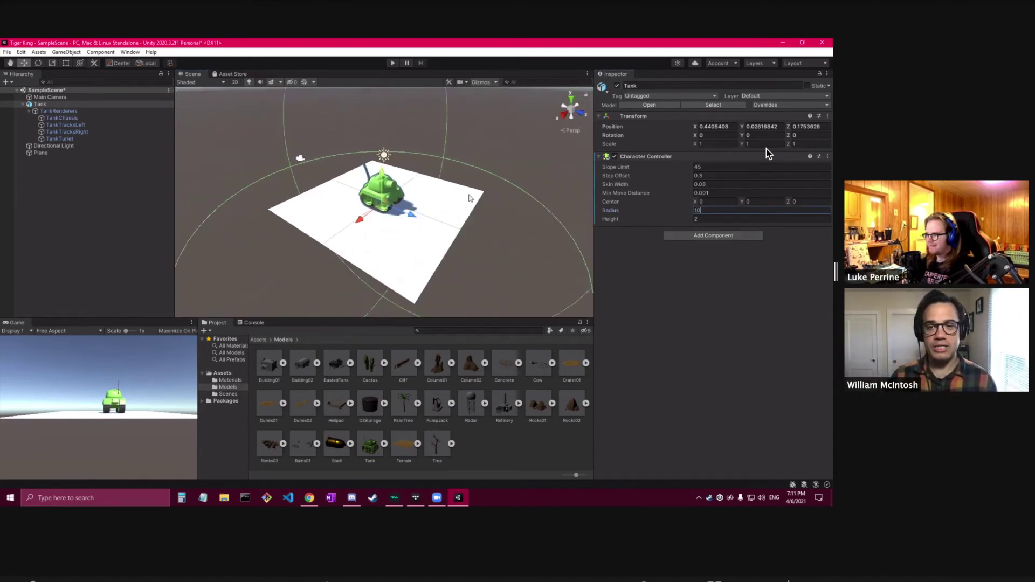
{"action": "scroll", "coordinate": [467, 198], "scroll_direction": "down", "scroll_amount": 3}
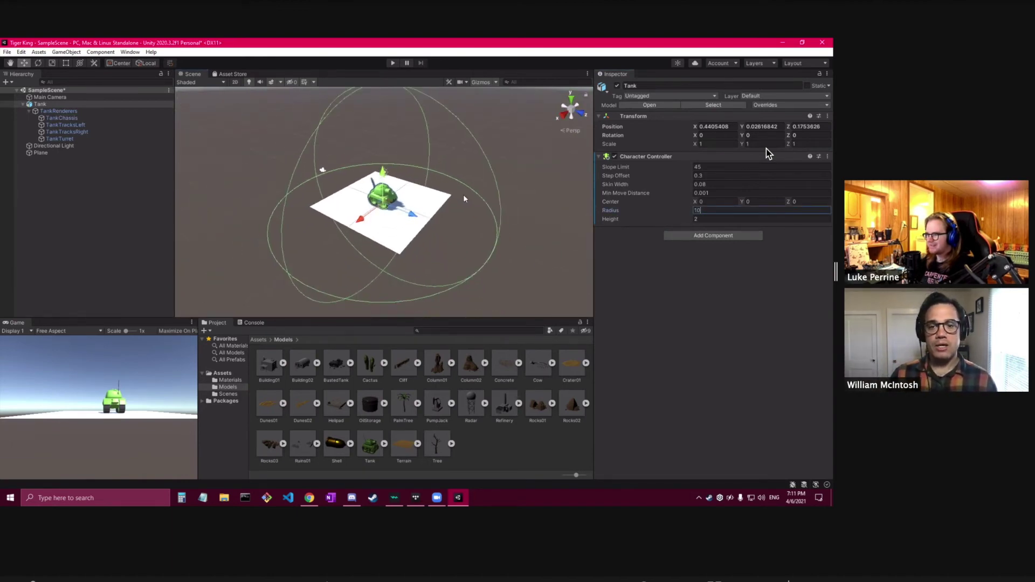
Step: Try a Character Controller radius of 1, and restore the radius to 0.5
{"action": "key", "text": "BackSpace"}
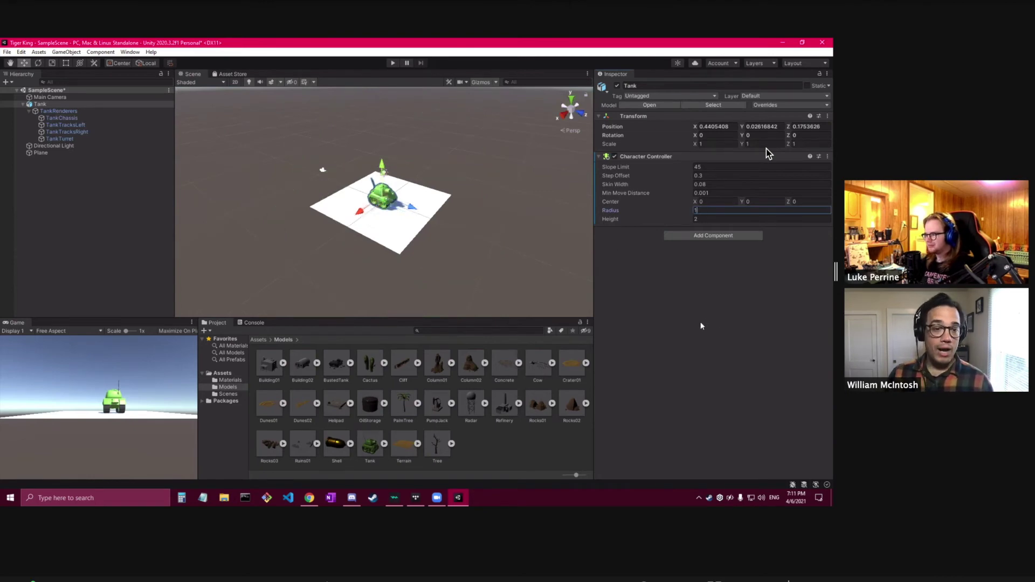
{"action": "scroll", "coordinate": [436, 223], "scroll_direction": "up", "scroll_amount": 3}
{"action": "scroll", "coordinate": [436, 222], "scroll_direction": "up", "scroll_amount": 4}
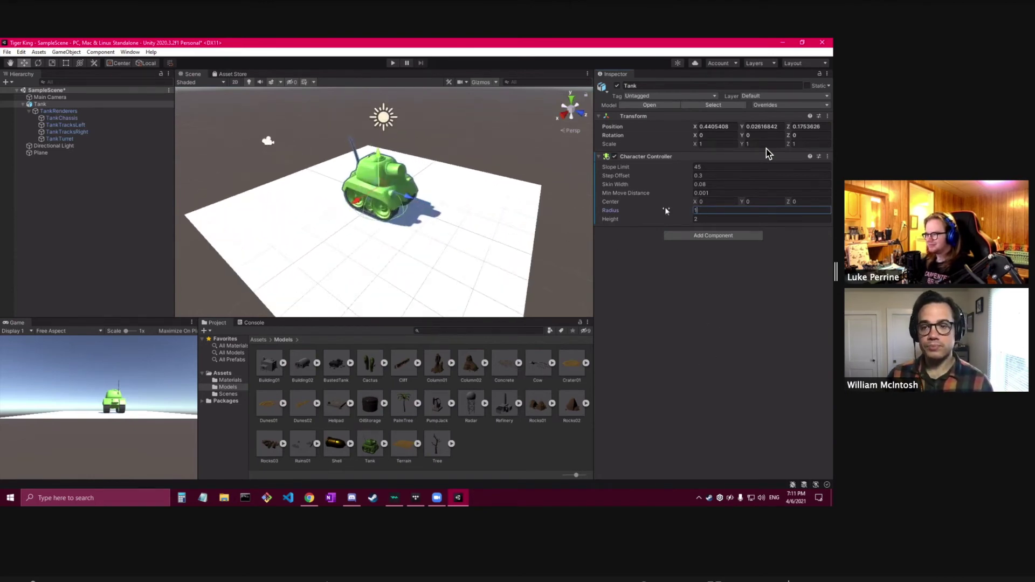
{"action": "key", "text": "BackSpace"}
{"action": "type", "text": "0.5"}
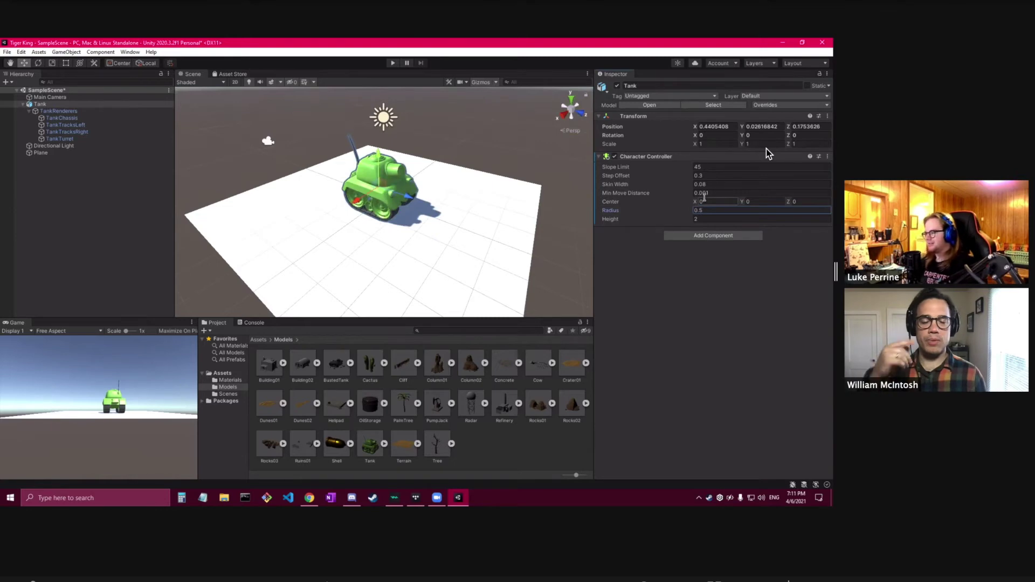
Step: Switch the Scene view to 2D mode and frame the selected tank with its collider outline
{"action": "left_click", "coordinate": [235, 82]}
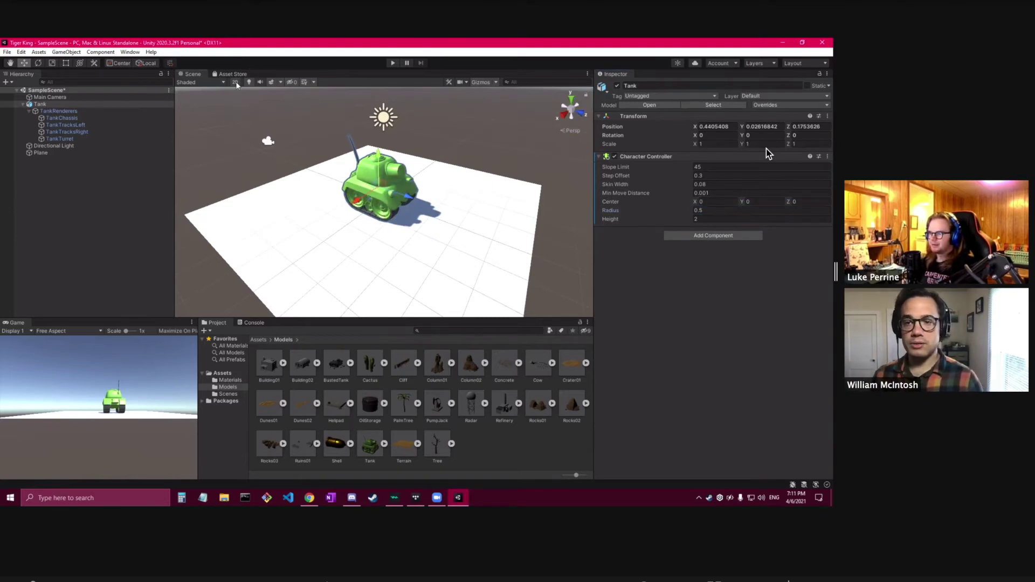
{"action": "key", "text": "f"}
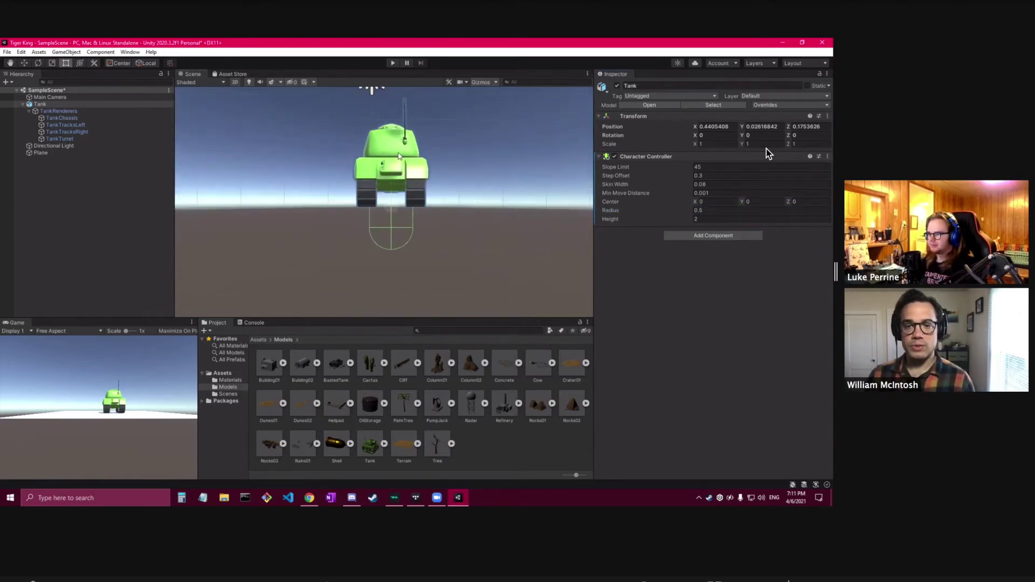
Step: Set the Character Controller's center Y value to 1 so the collider sits around the tank's body
{"action": "mouse_move", "coordinate": [509, 191]}
{"action": "left_mouse_down"}
{"action": "mouse_move", "coordinate": [513, 201]}
{"action": "mouse_move", "coordinate": [510, 159]}
{"action": "mouse_move", "coordinate": [522, 187]}
{"action": "left_mouse_up"}
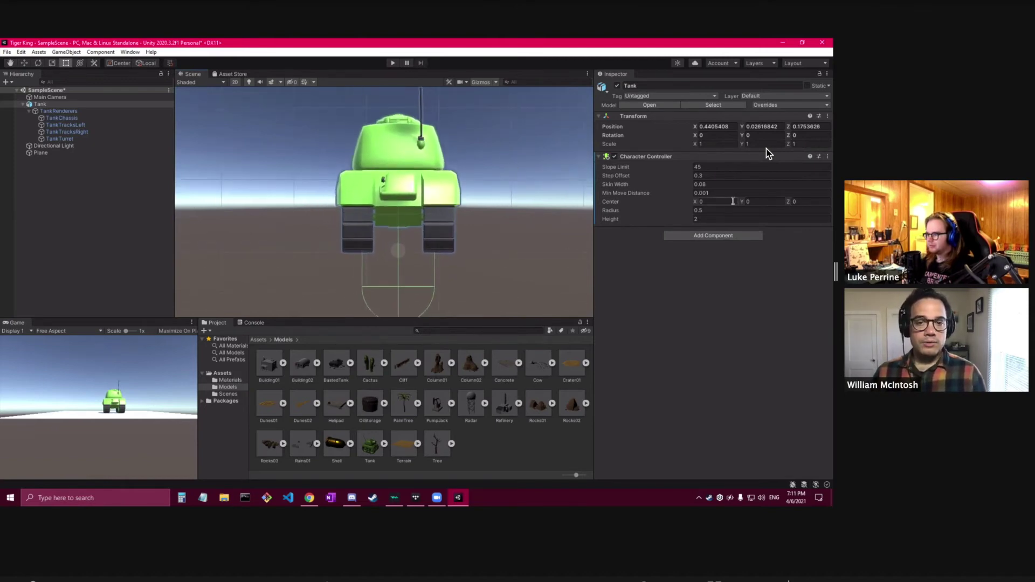
{"action": "mouse_move", "coordinate": [538, 197]}
{"action": "middle_mouse_down"}
{"action": "mouse_move", "coordinate": [536, 170]}
{"action": "mouse_move", "coordinate": [531, 190]}
{"action": "middle_mouse_up"}
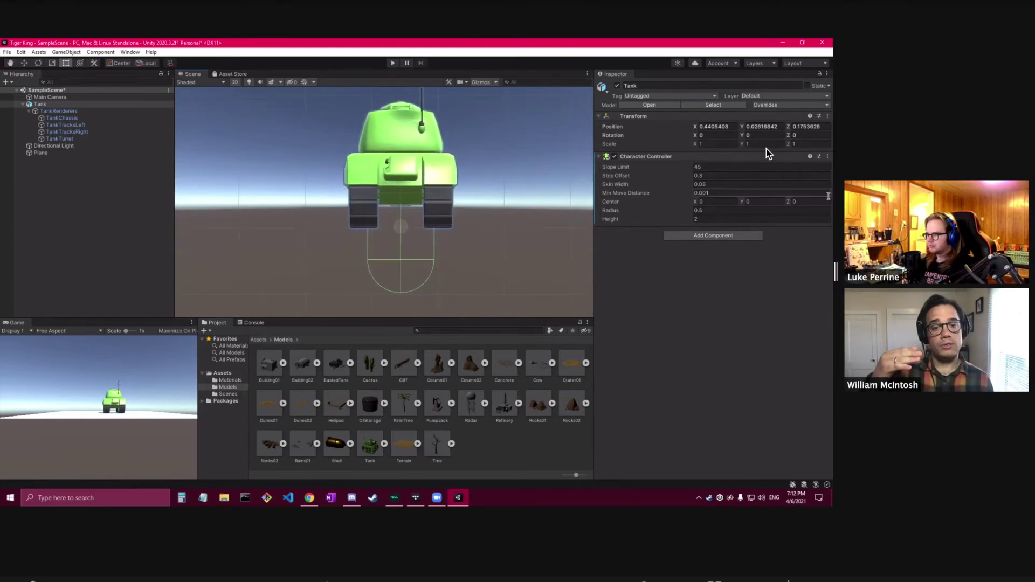
{"action": "left_click", "coordinate": [749, 201]}
{"action": "type", "text": "1"}
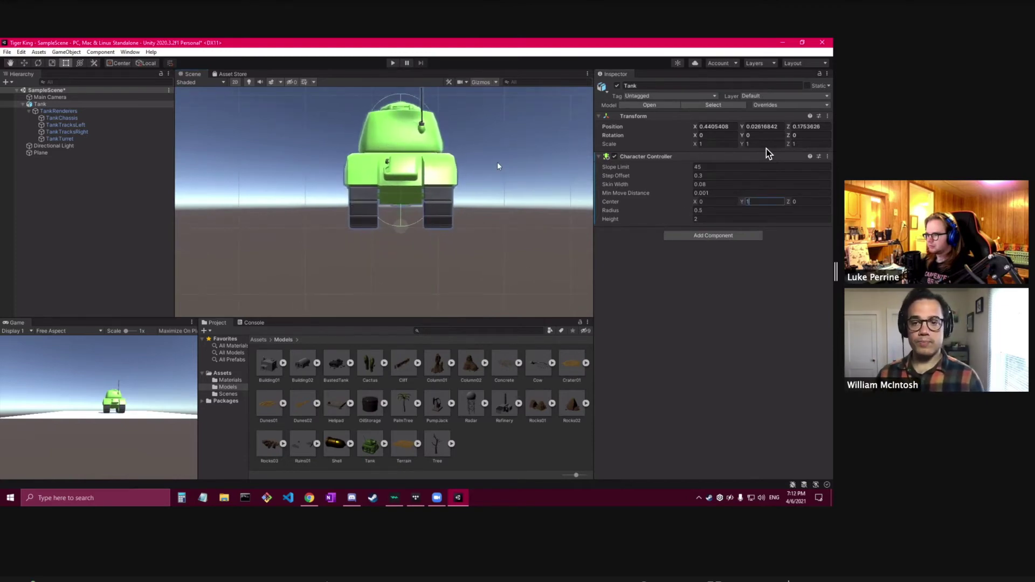
{"action": "middle_click_drag", "start_coordinate": [497, 166], "coordinate": [481, 193]}
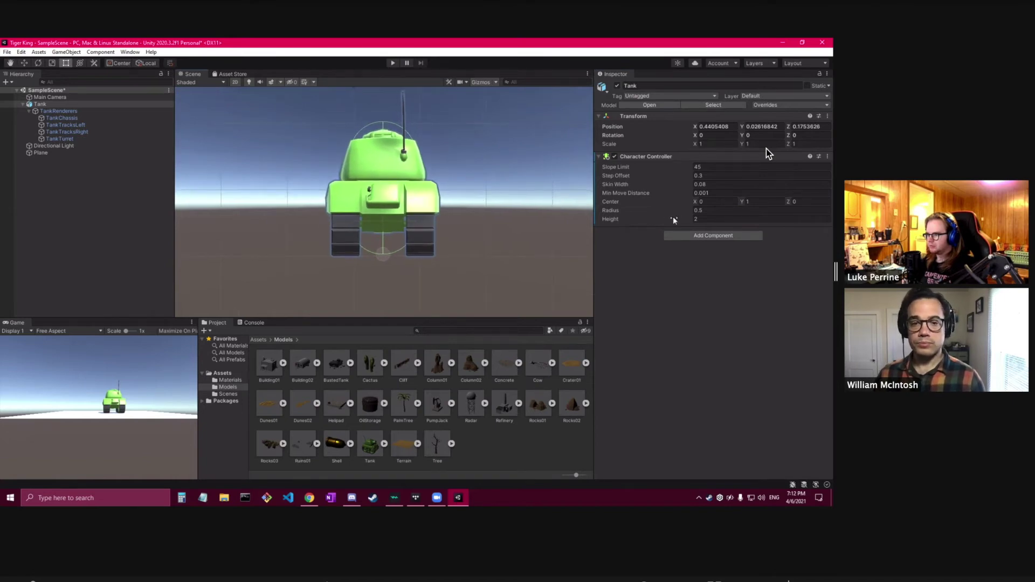
{"action": "left_click", "coordinate": [706, 210]}
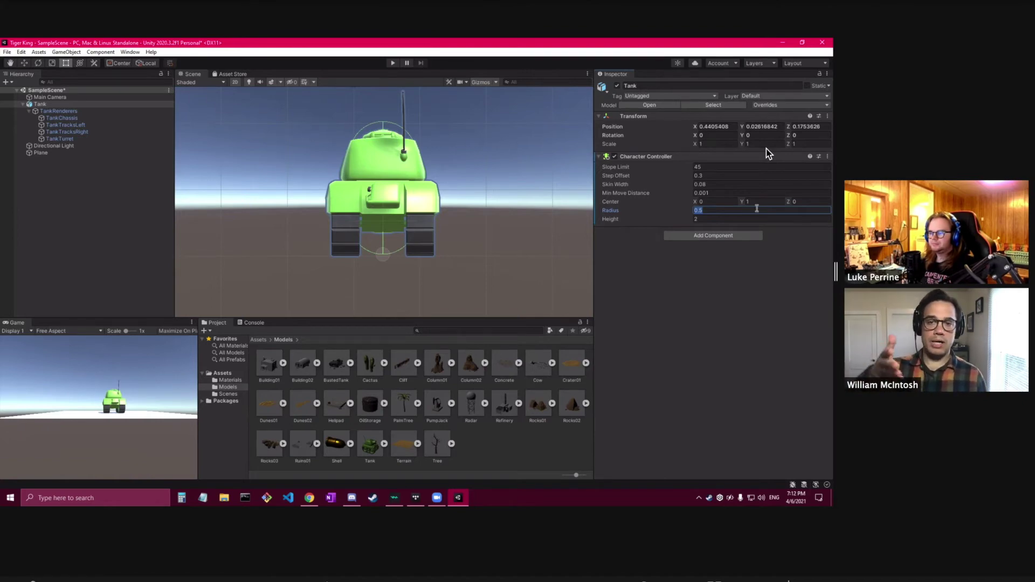
{"action": "left_click", "coordinate": [458, 163]}
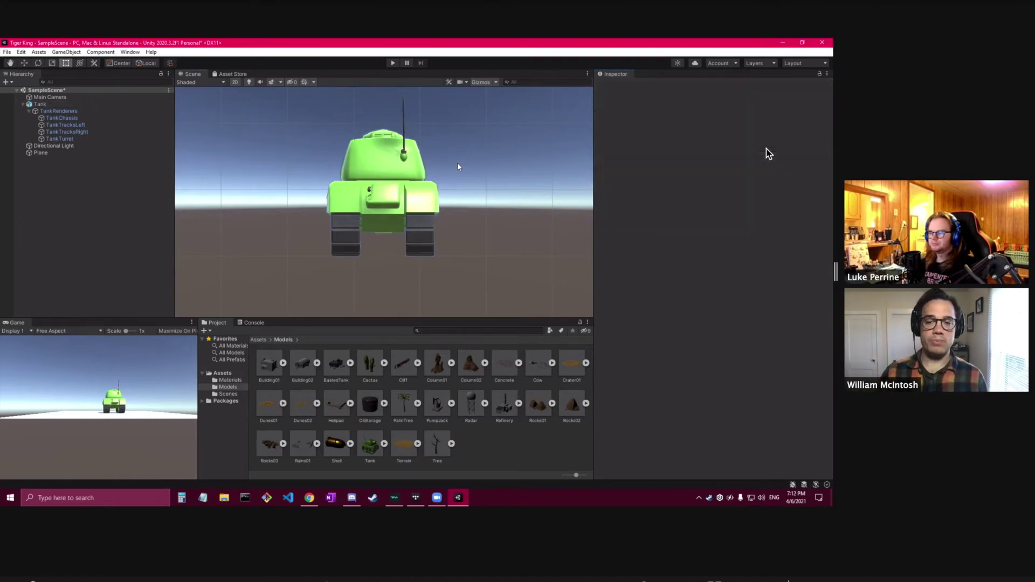
{"action": "left_click", "coordinate": [420, 165]}
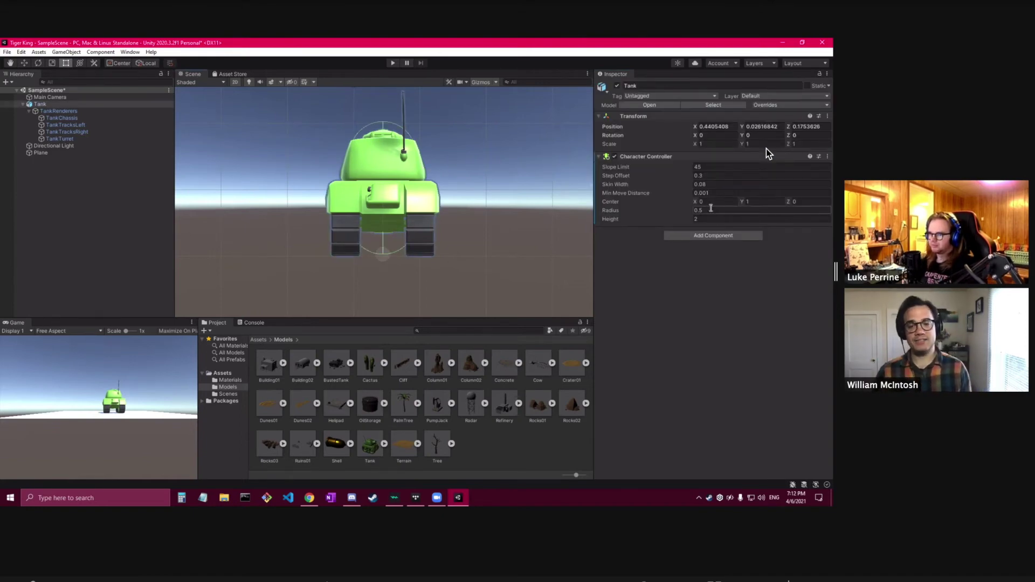
{"action": "left_click", "coordinate": [521, 157]}
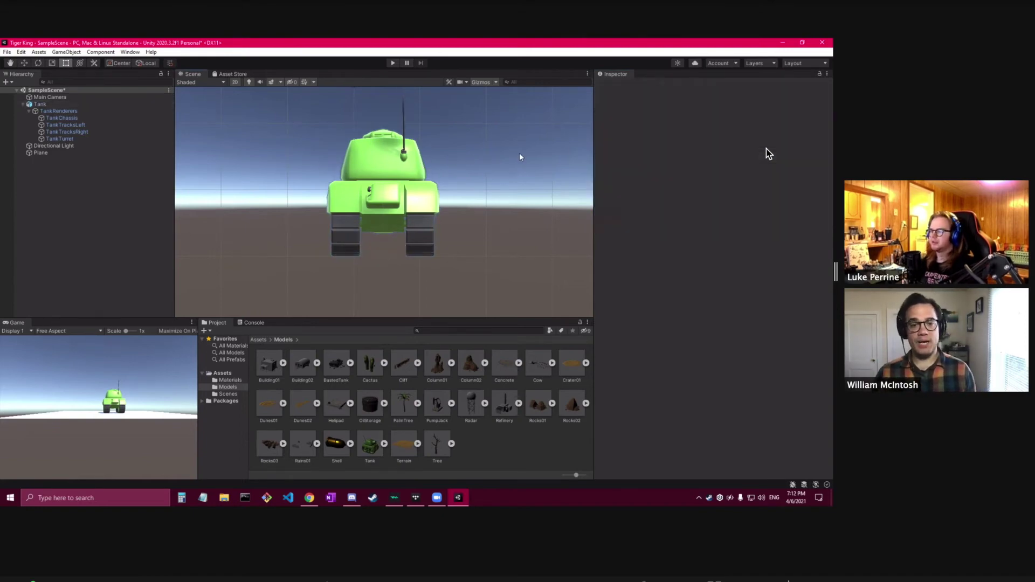
Step: Return the Scene view from 2D to 3D mode and select the parent Tank object with the Move tool
{"action": "left_click", "coordinate": [235, 82]}
{"action": "key", "text": "w"}
{"action": "left_click", "coordinate": [67, 104]}
{"action": "mouse_move", "coordinate": [440, 139]}
{"action": "middle_mouse_down"}
{"action": "mouse_move", "coordinate": [450, 158]}
{"action": "mouse_move", "coordinate": [431, 154]}
{"action": "middle_mouse_up"}
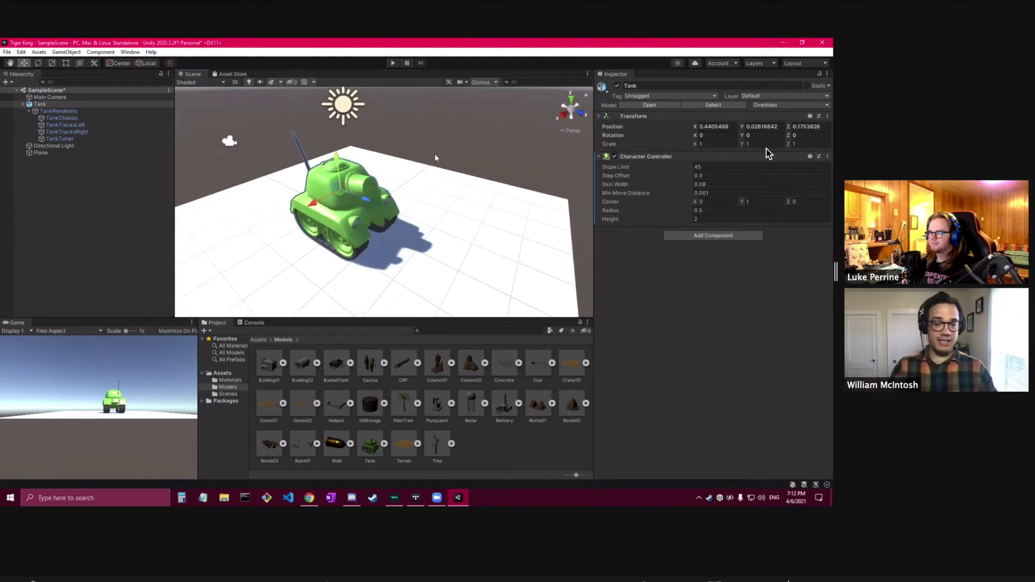
{"action": "middle_click_drag", "start_coordinate": [438, 160], "coordinate": [459, 221]}
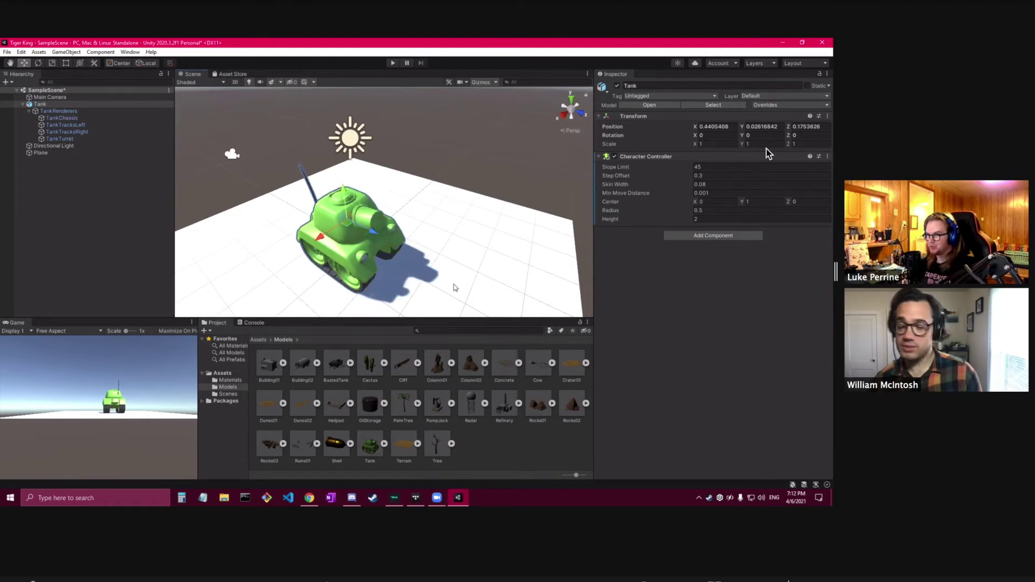
{"action": "scroll", "coordinate": [454, 195], "scroll_direction": "down", "scroll_amount": 2}
{"action": "scroll", "coordinate": [454, 196], "scroll_direction": "up", "scroll_amount": 4}
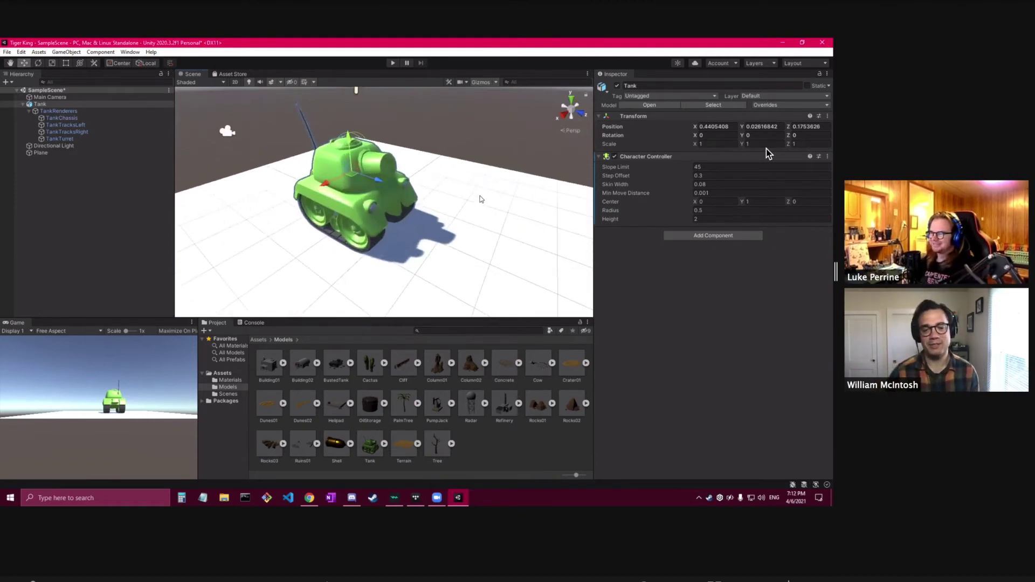
{"action": "scroll", "coordinate": [485, 198], "scroll_direction": "down", "scroll_amount": 3}
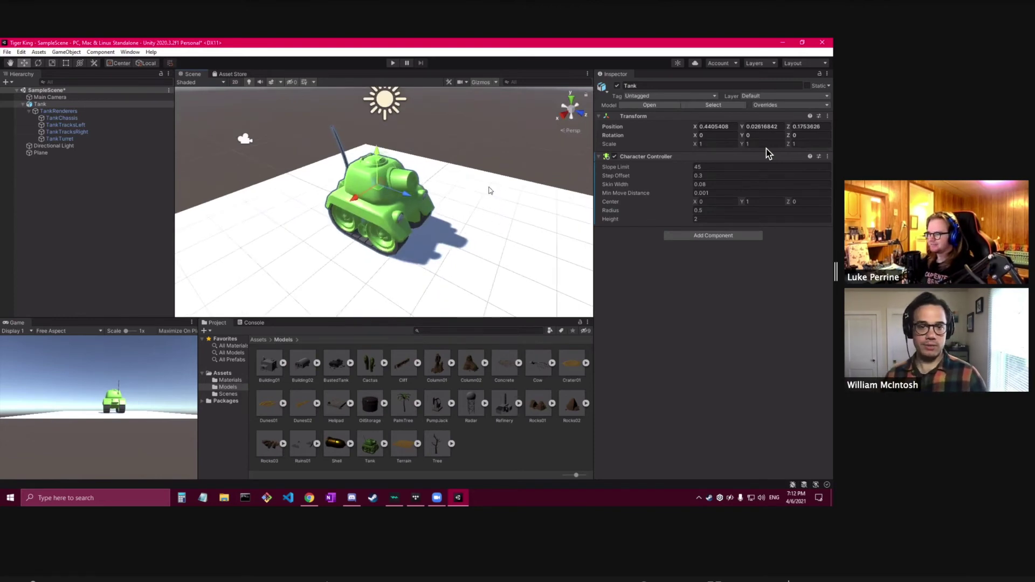
Step: Start adding a component to the Tank and search the available components for "script", clearing the search term
{"action": "left_click", "coordinate": [712, 235]}
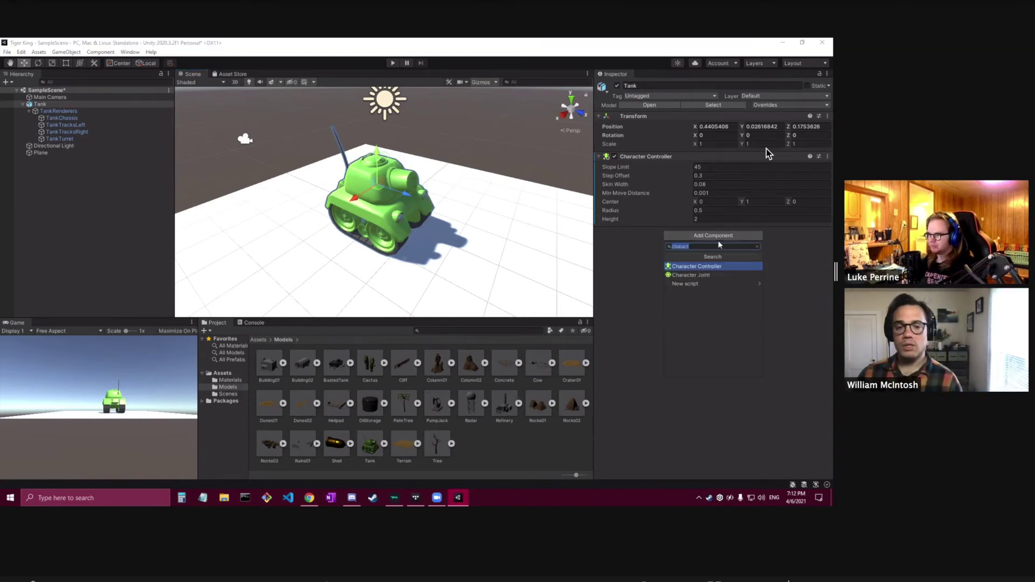
{"action": "type", "text": "script"}
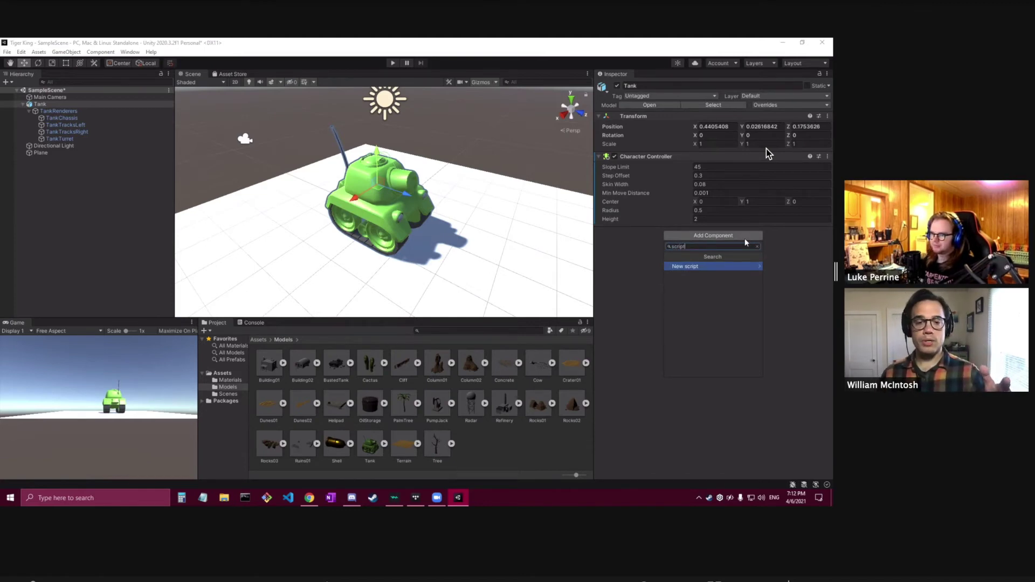
{"action": "key", "text": "BackSpace"}
{"action": "key", "text": "BackSpace"}
{"action": "key", "text": "BackSpace"}
{"action": "key", "text": "BackSpace"}
{"action": "key", "text": "BackSpace"}
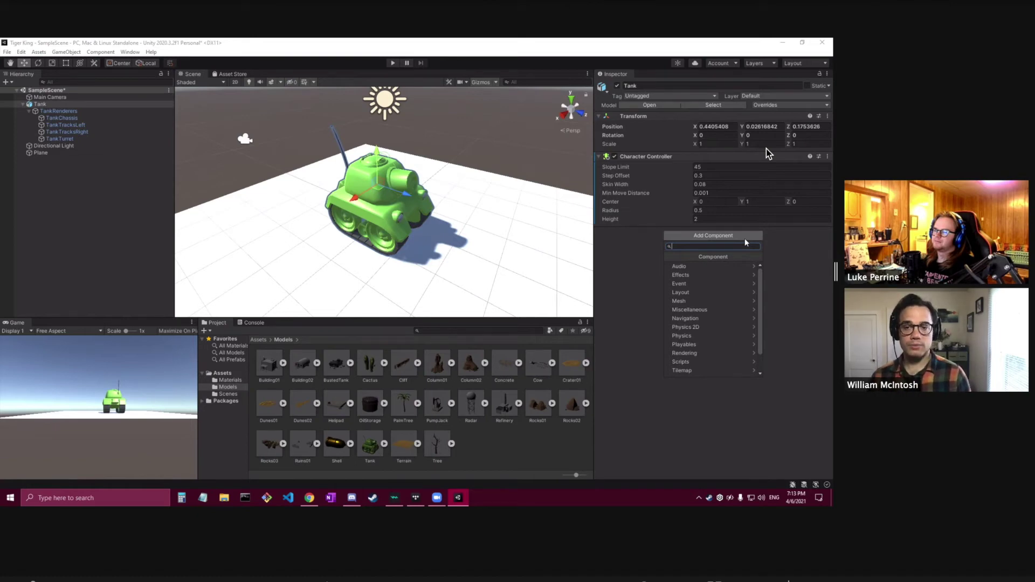
{"action": "type", "text": "battabing"}
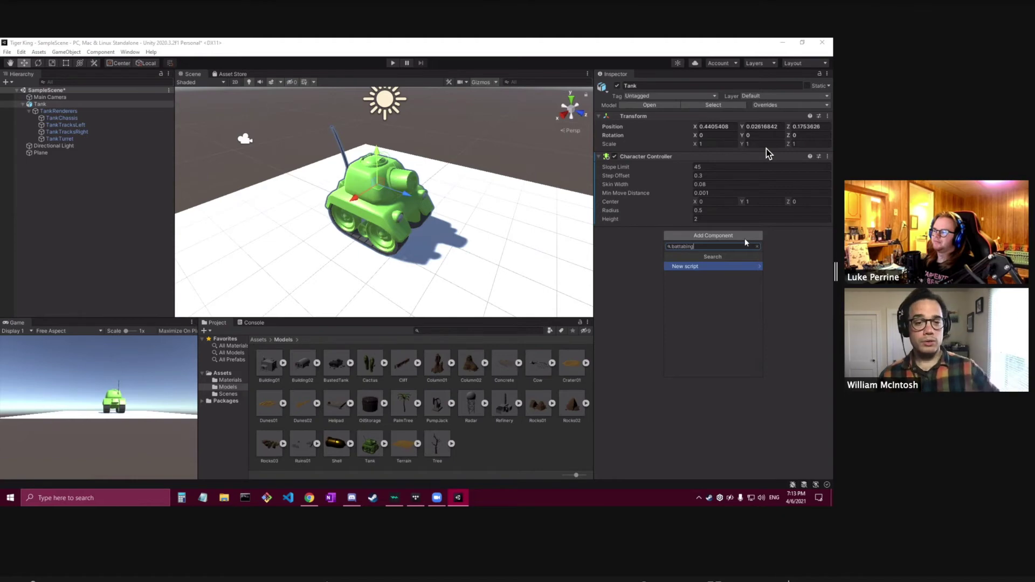
{"action": "key", "text": "BackSpace"}
{"action": "key", "text": "BackSpace"}
{"action": "key", "text": "BackSpace"}
{"action": "key", "text": "BackSpace"}
{"action": "key", "text": "BackSpace"}
{"action": "key", "text": "BackSpace"}
{"action": "key", "text": "BackSpace"}
{"action": "key", "text": "BackSpace"}
{"action": "key", "text": "BackSpace"}
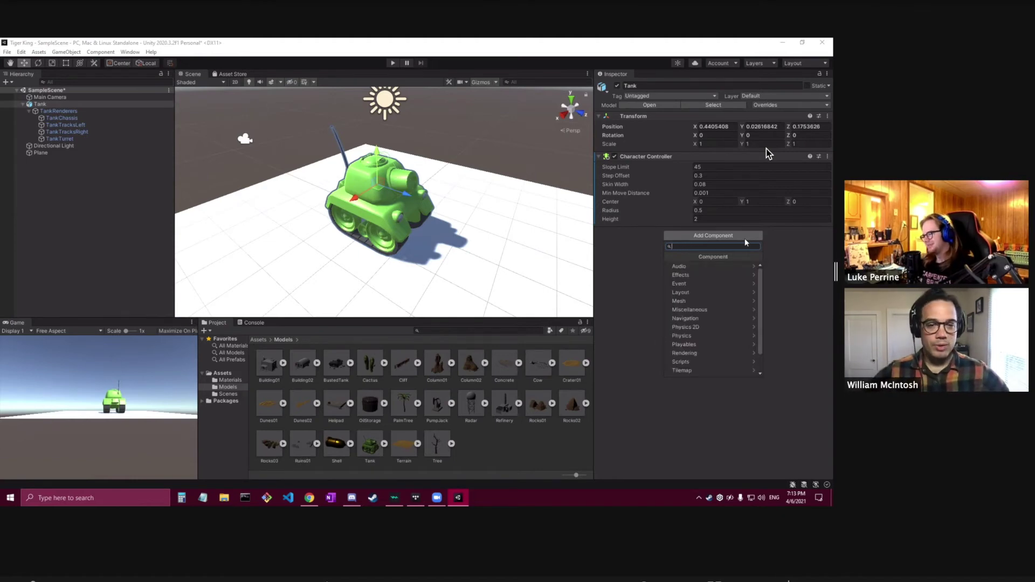
Step: Create a new script named tankController on the Tank and open it in Visual Studio Code
{"action": "type", "text": "tankController"}
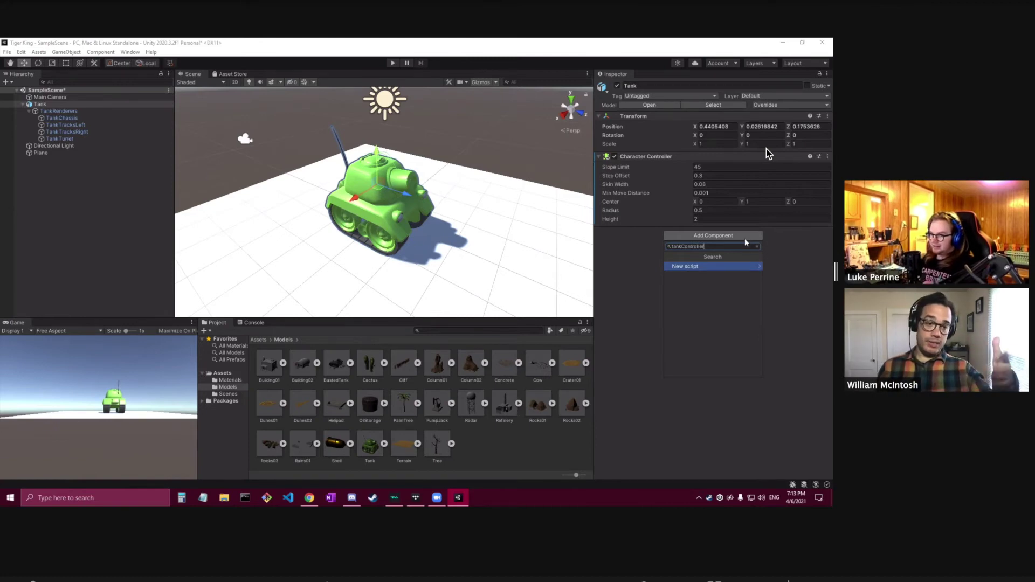
{"action": "left_click", "coordinate": [700, 266]}
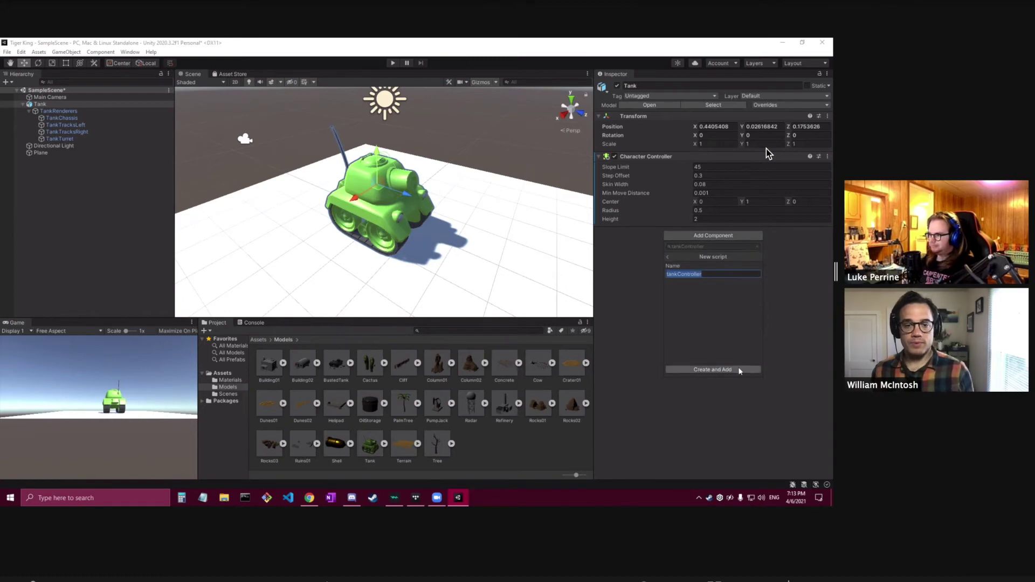
{"action": "left_click", "coordinate": [710, 370]}
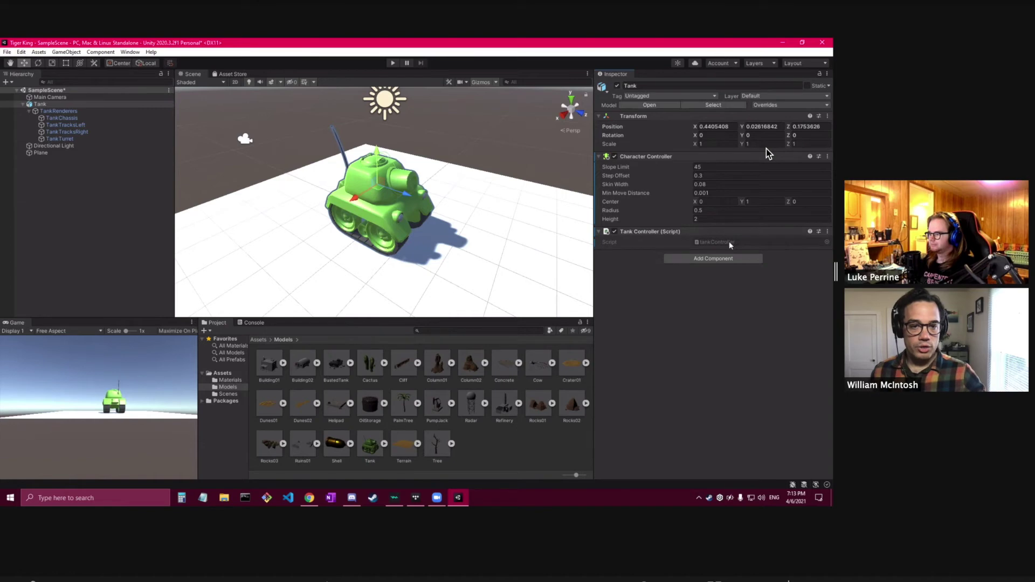
{"action": "double_click", "coordinate": [715, 243]}
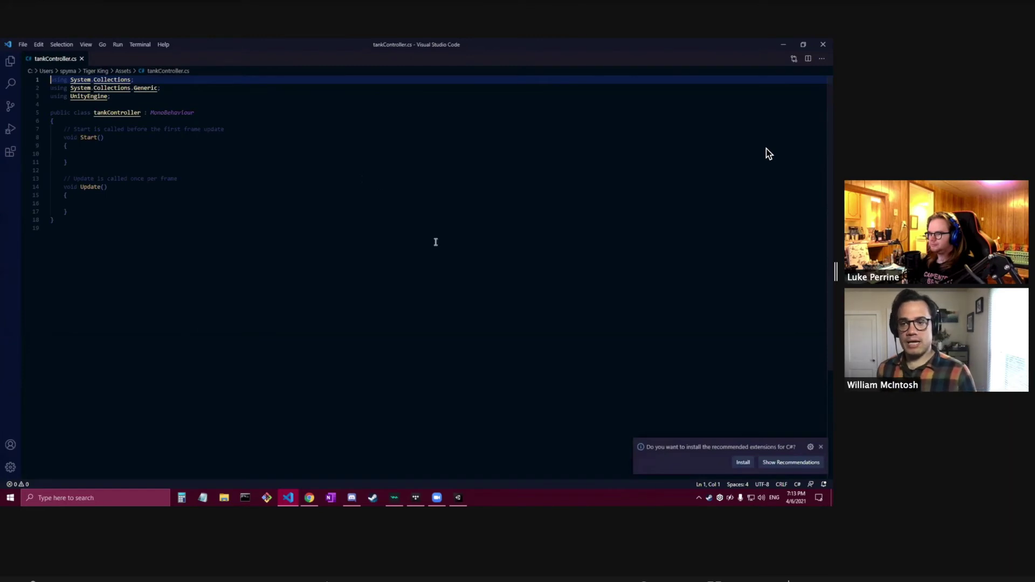
Step: Enlarge the code editor's interface for readability and dismiss the recommended C# extensions notification
{"action": "key", "text": "ctrl+equal"}
{"action": "key", "text": "ctrl+equal"}
{"action": "key", "text": "ctrl+equal"}
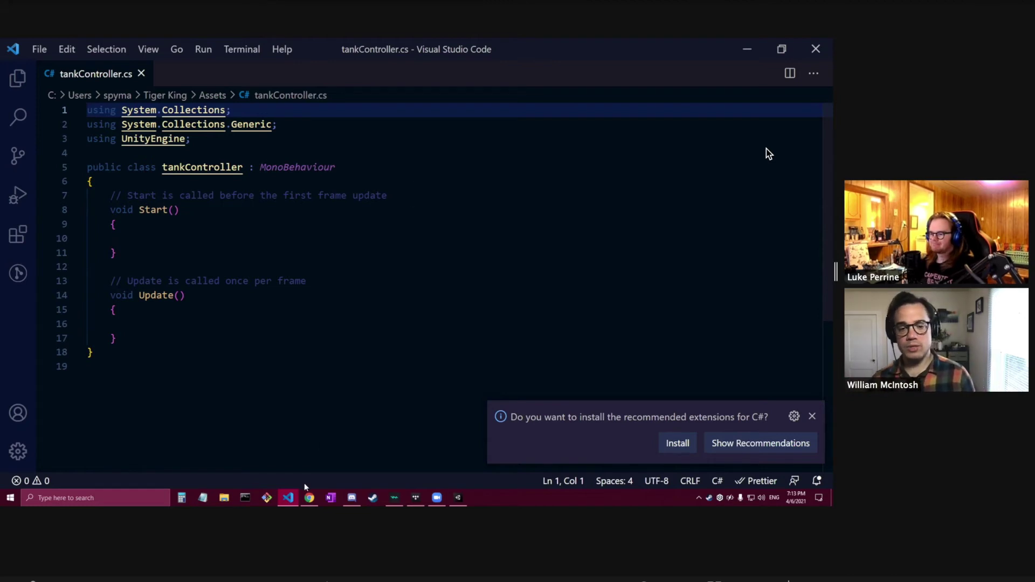
{"action": "left_click", "coordinate": [812, 416]}
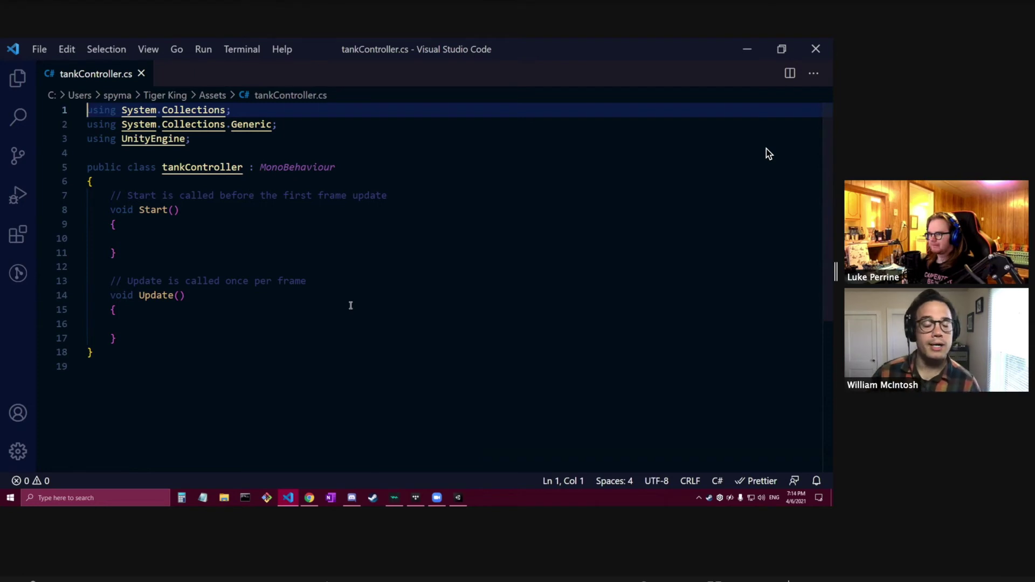
Step: Switch to Chrome and search the web for "steal" in a new tab
{"action": "left_click", "coordinate": [309, 497]}
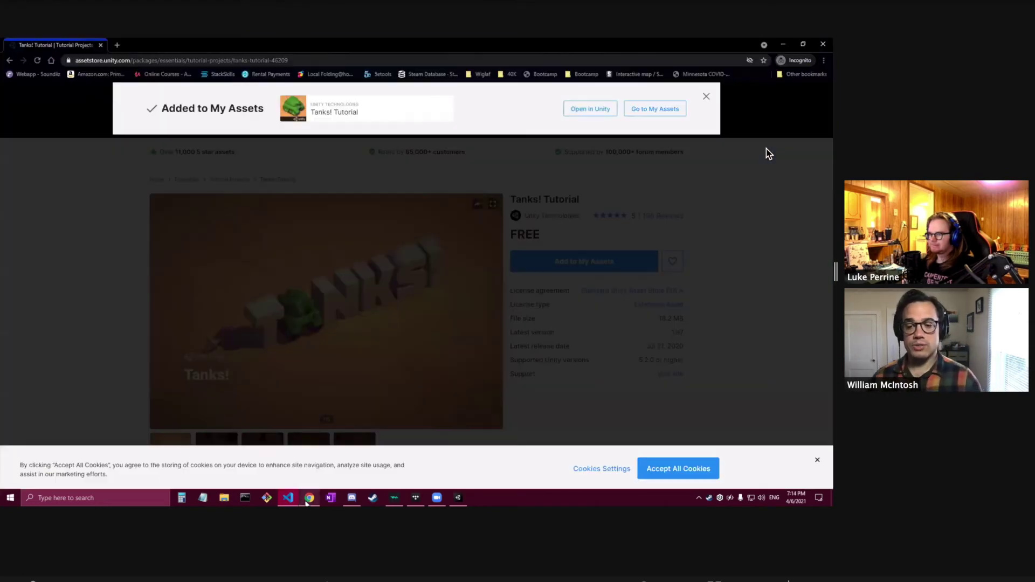
{"action": "left_click", "coordinate": [117, 46]}
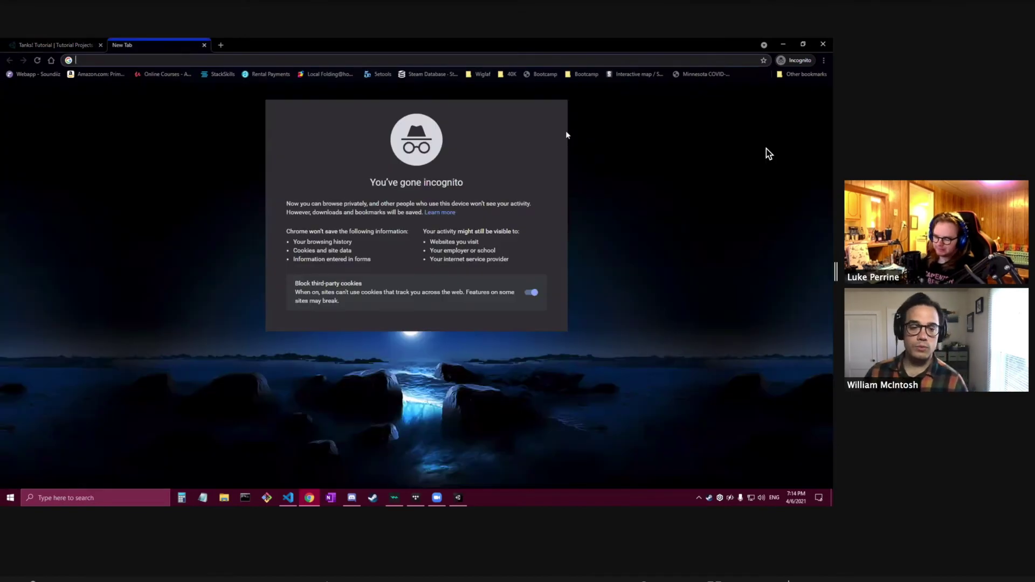
{"action": "type", "text": "steal"}
{"action": "key", "text": "Return"}
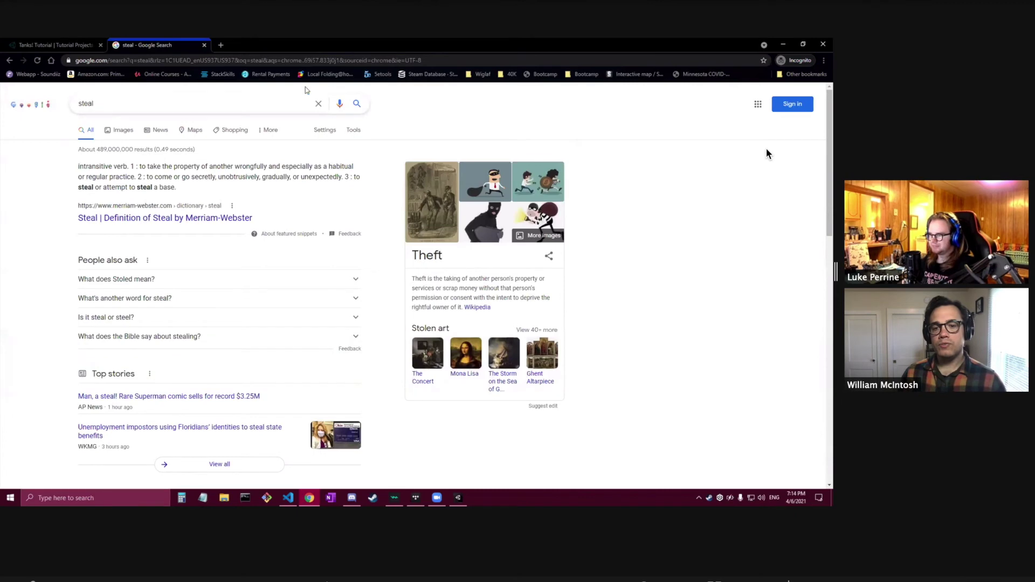
Step: Search the web for "unity character controller move" and open Unity's CharacterController.Move scripting API page
{"action": "left_click", "coordinate": [108, 60]}
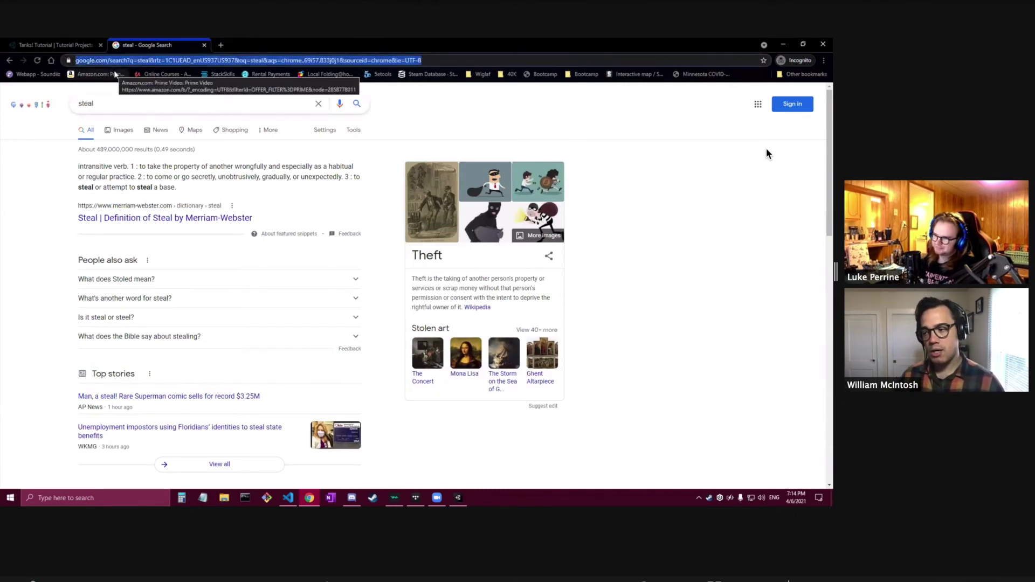
{"action": "type", "text": "unity charac"}
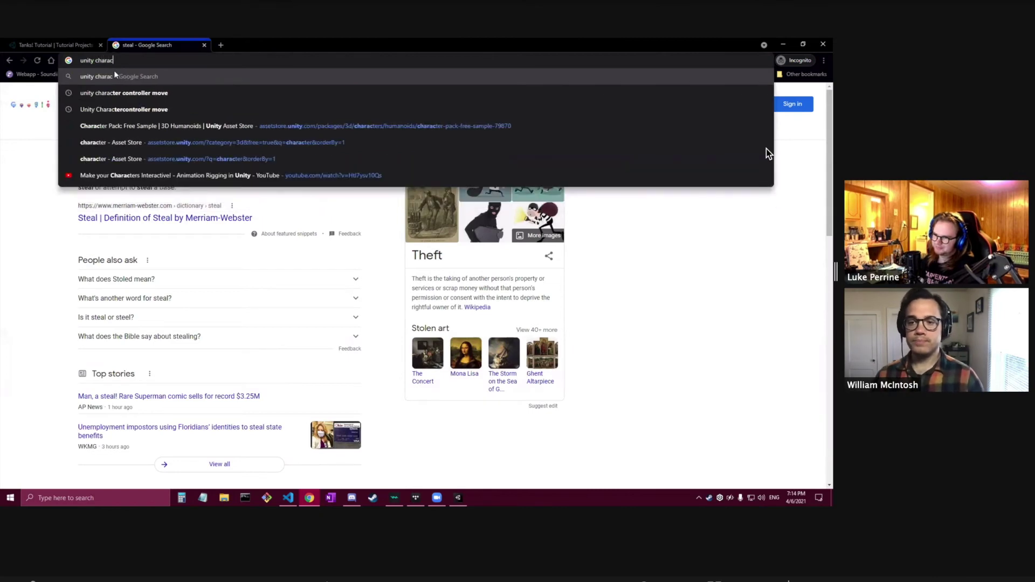
{"action": "type", "text": "ter controller move"}
{"action": "key", "text": "Return"}
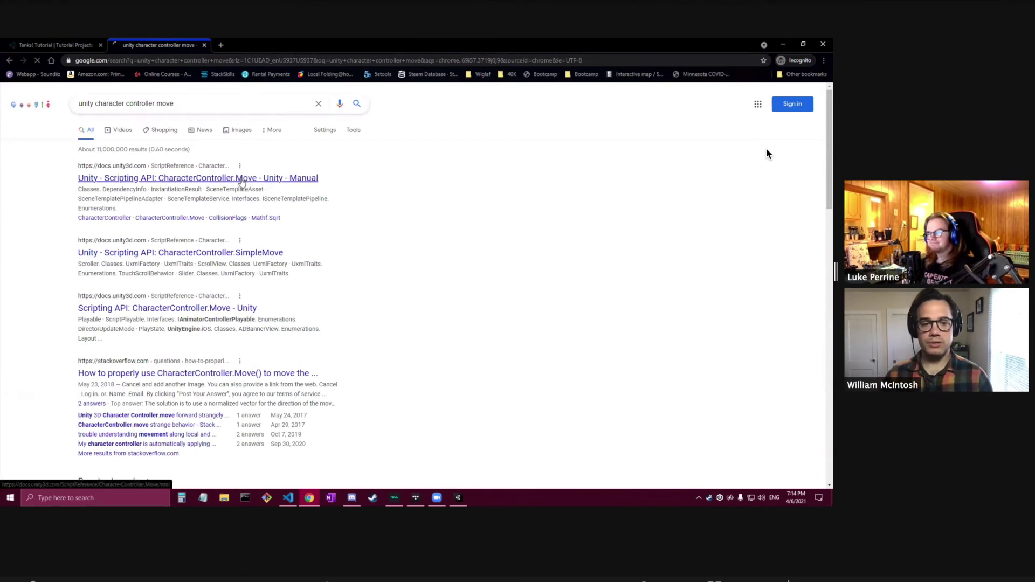
{"action": "left_click", "coordinate": [241, 178]}
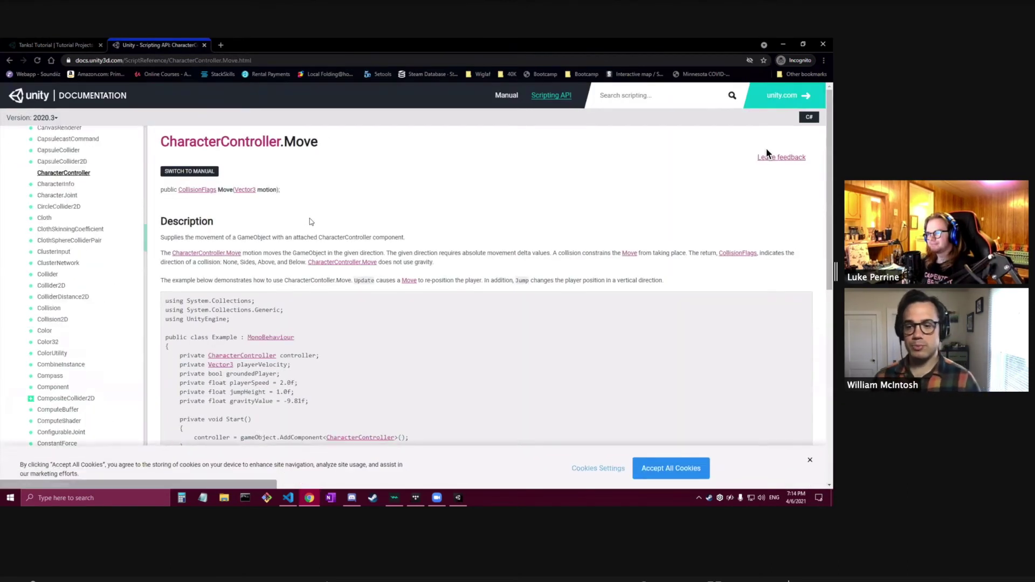
Step: Examine the CharacterController.Move example code and its using directives, and place the browser as a smaller window beside the tankController code
{"action": "scroll", "coordinate": [391, 272], "scroll_direction": "down", "scroll_amount": 3}
{"action": "scroll", "coordinate": [390, 270], "scroll_direction": "down", "scroll_amount": 3}
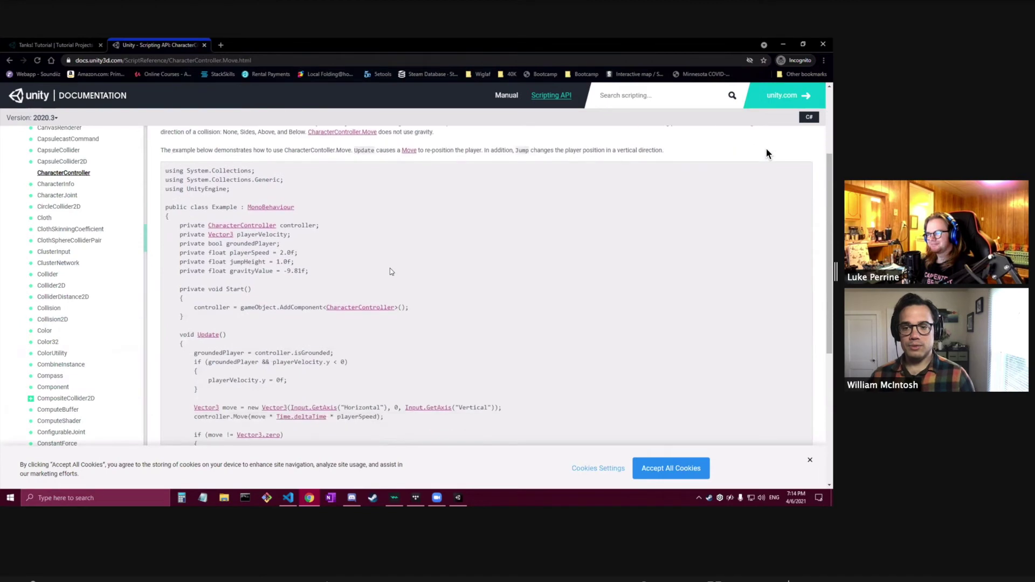
{"action": "scroll", "coordinate": [343, 228], "scroll_direction": "up", "scroll_amount": 1}
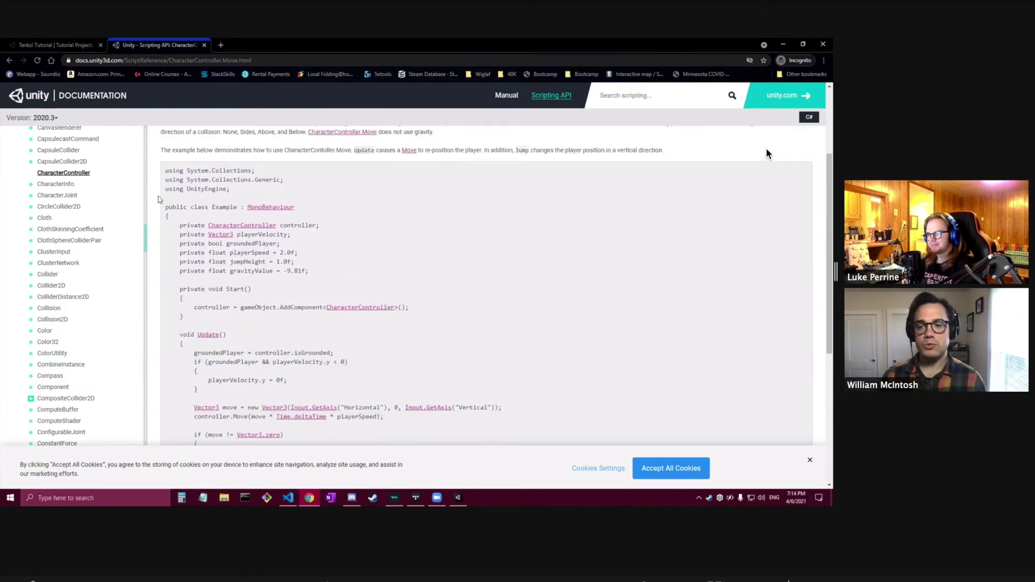
{"action": "left_click_drag", "start_coordinate": [163, 169], "coordinate": [233, 200]}
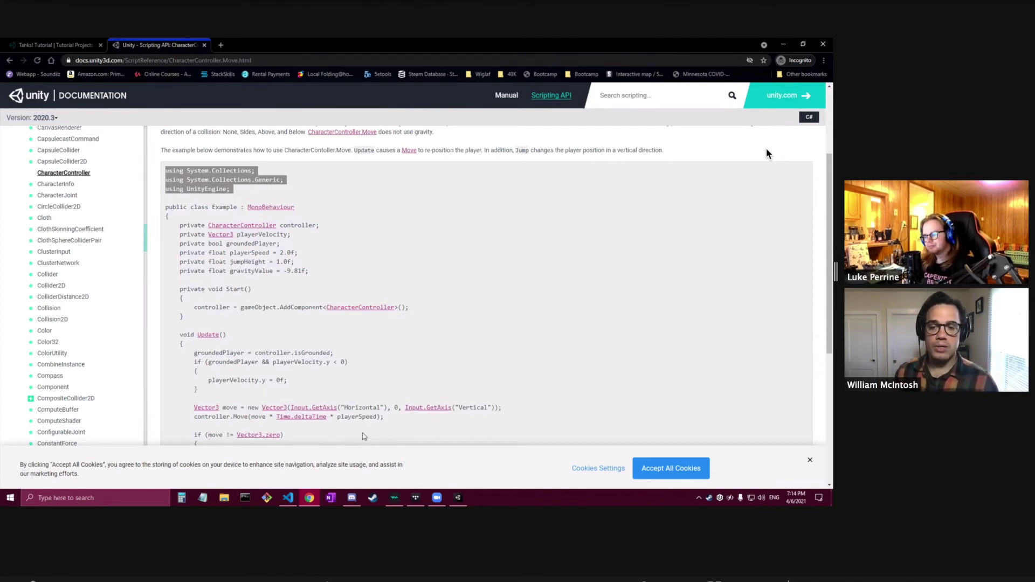
{"action": "left_click", "coordinate": [300, 312]}
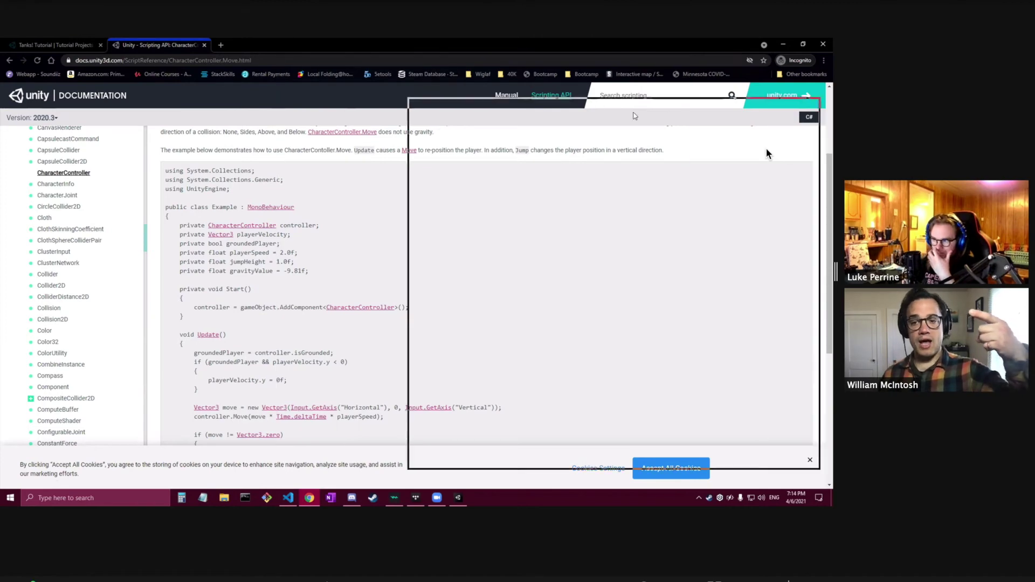
{"action": "left_click_drag", "start_coordinate": [626, 115], "coordinate": [635, 120]}
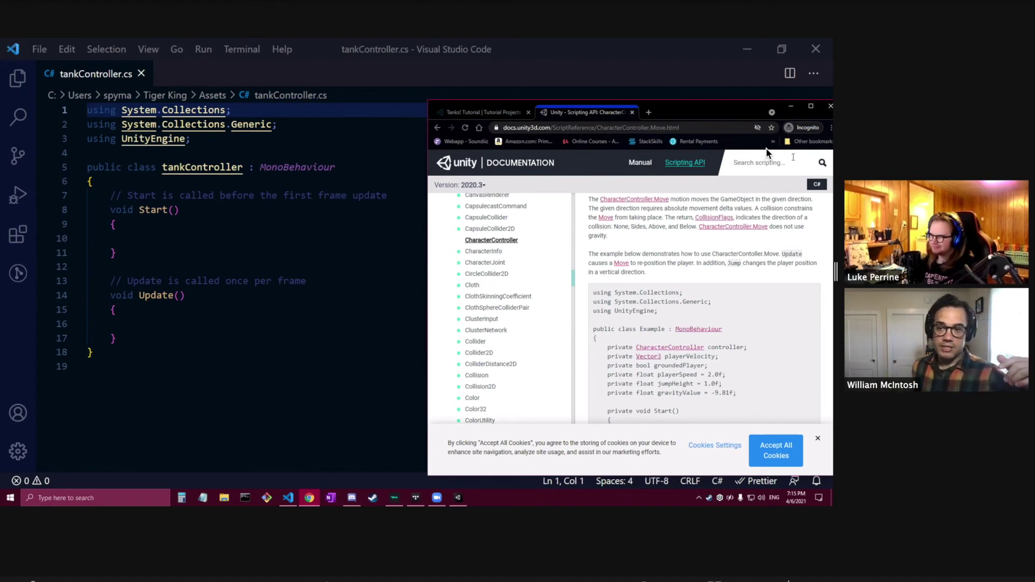
Step: Replace the body of the tankController class in Visual Studio Code with the class body copied from the CharacterController.Move example
{"action": "scroll", "coordinate": [667, 270], "scroll_direction": "down", "scroll_amount": 3}
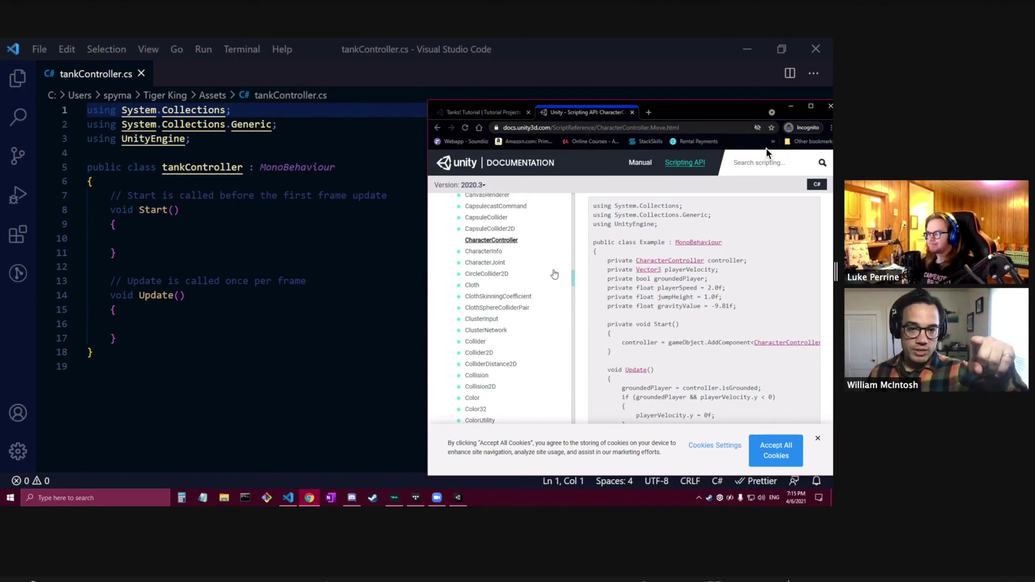
{"action": "left_click_drag", "start_coordinate": [596, 250], "coordinate": [638, 309]}
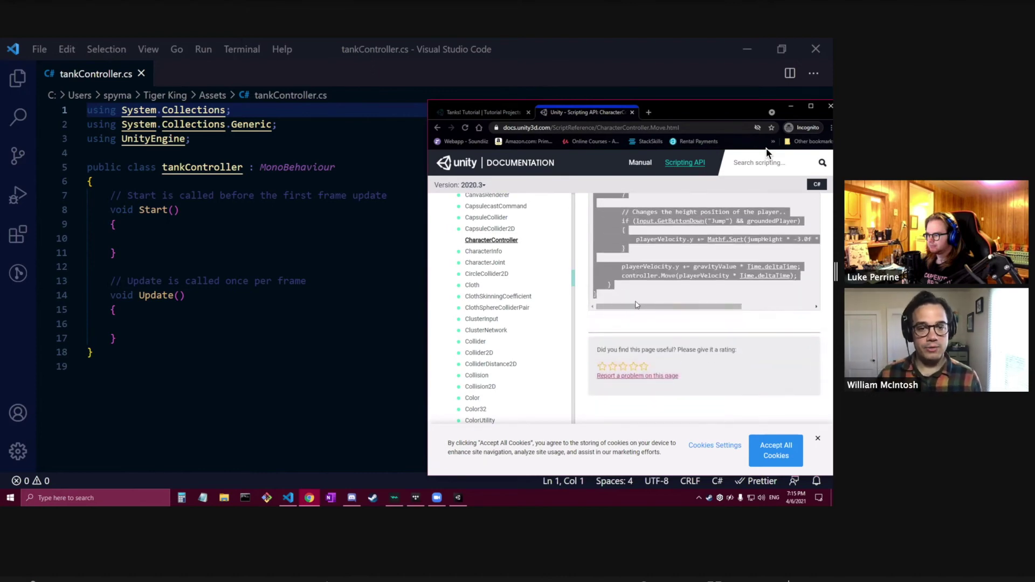
{"action": "key", "text": "alt+Tab"}
{"action": "key", "text": "shift+Up"}
{"action": "key", "text": "shift+Up"}
{"action": "key", "text": "shift+Up"}
{"action": "key", "text": "shift+Up"}
{"action": "key", "text": "shift+Up"}
{"action": "key", "text": "shift+Up"}
{"action": "key", "text": "shift+Up"}
{"action": "key", "text": "shift+Up"}
{"action": "key", "text": "shift+Up"}
{"action": "key", "text": "shift+Up"}
{"action": "key", "text": "shift+Up"}
{"action": "key", "text": "shift+Up"}
{"action": "key", "text": "shift+Home"}
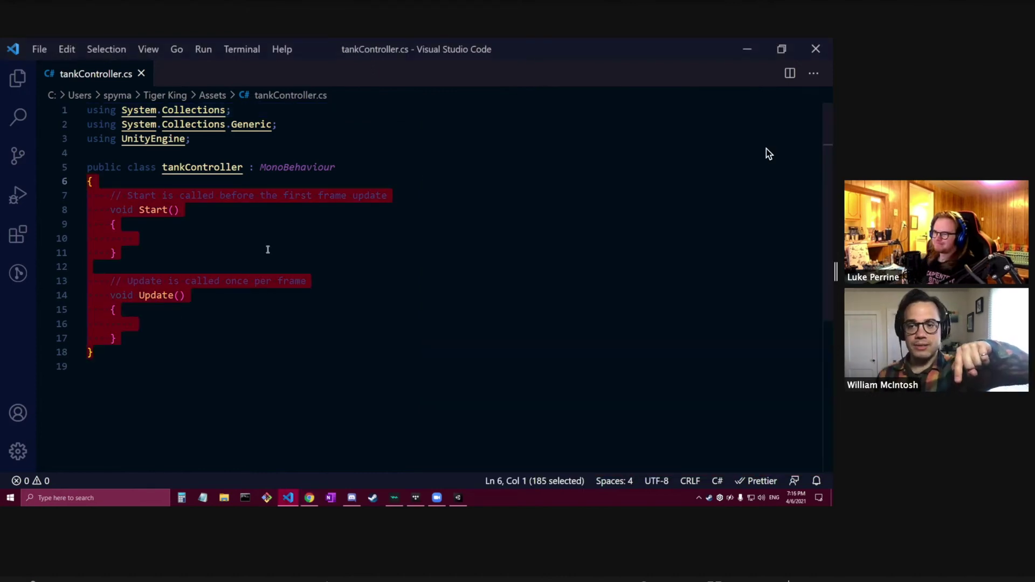
{"action": "key", "text": "ctrl+v"}
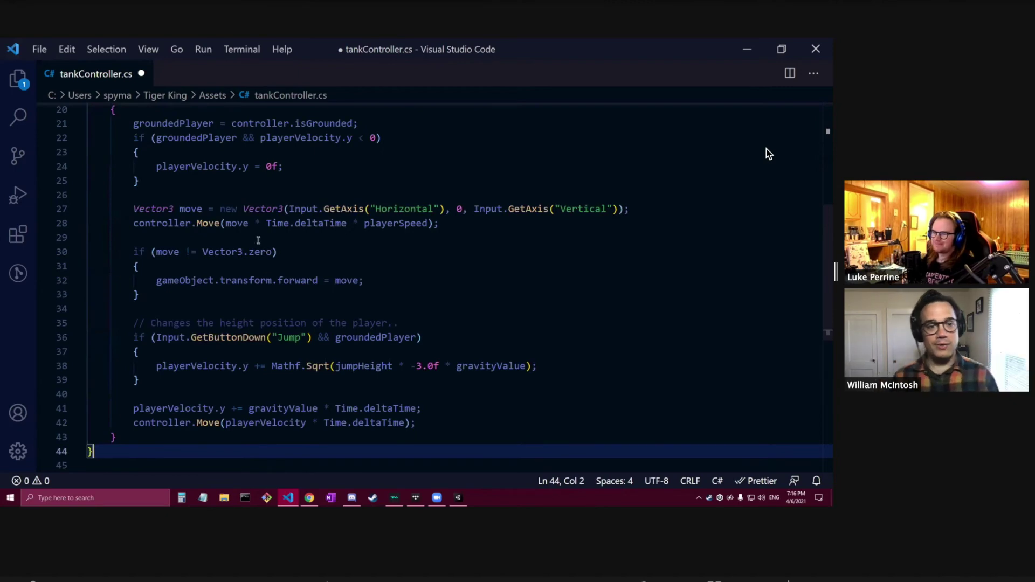
Step: Examine the private variable declarations in the tankController class, from controller through gravityValue
{"action": "scroll", "coordinate": [259, 237], "scroll_direction": "up", "scroll_amount": 6}
{"action": "scroll", "coordinate": [259, 243], "scroll_direction": "down", "scroll_amount": 1}
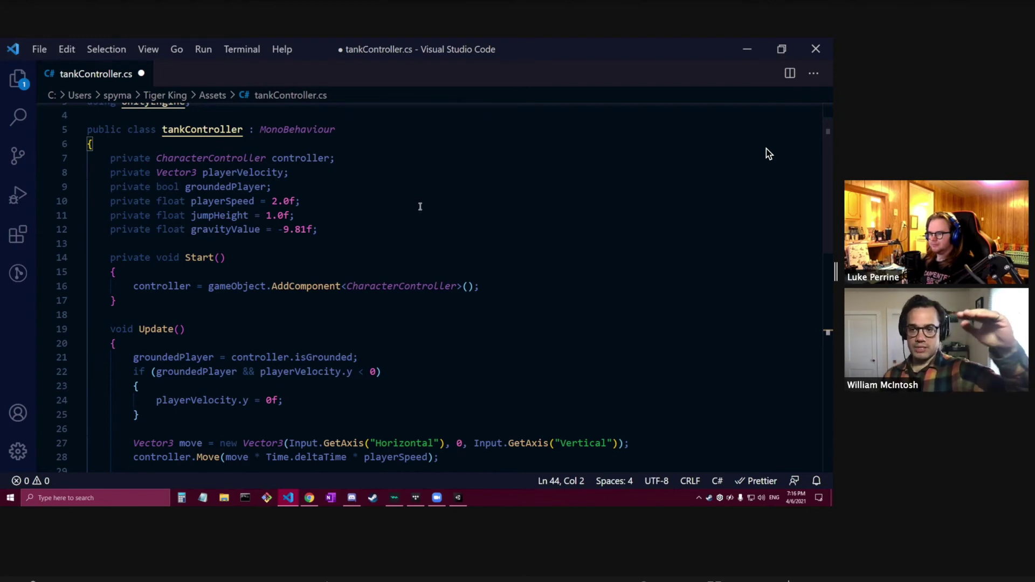
{"action": "left_click_drag", "start_coordinate": [139, 159], "coordinate": [154, 229]}
{"action": "left_click", "coordinate": [399, 229]}
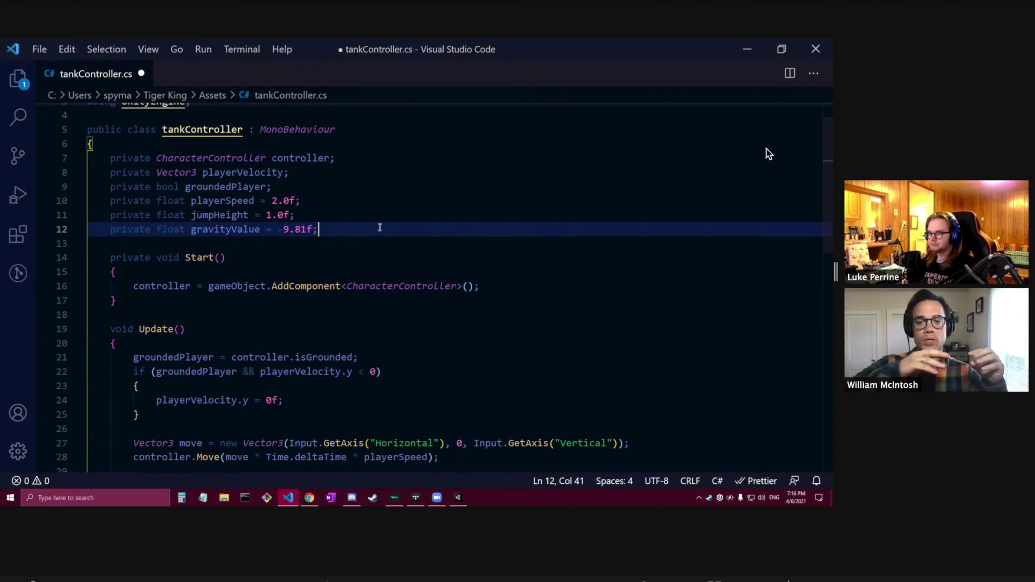
{"action": "scroll", "coordinate": [380, 228], "scroll_direction": "up", "scroll_amount": 1}
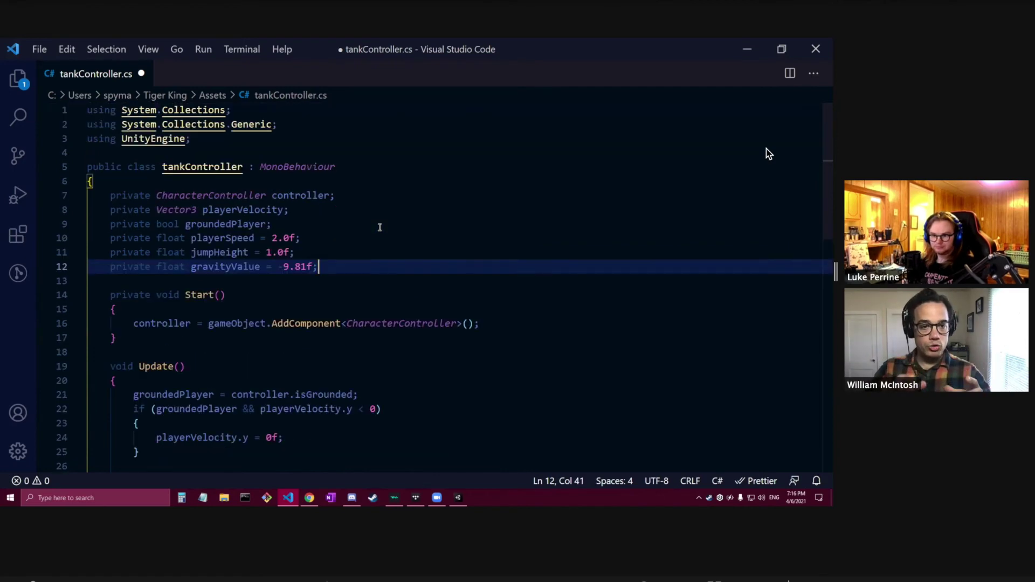
{"action": "scroll", "coordinate": [380, 227], "scroll_direction": "down", "scroll_amount": 2}
{"action": "scroll", "coordinate": [379, 227], "scroll_direction": "up", "scroll_amount": 1}
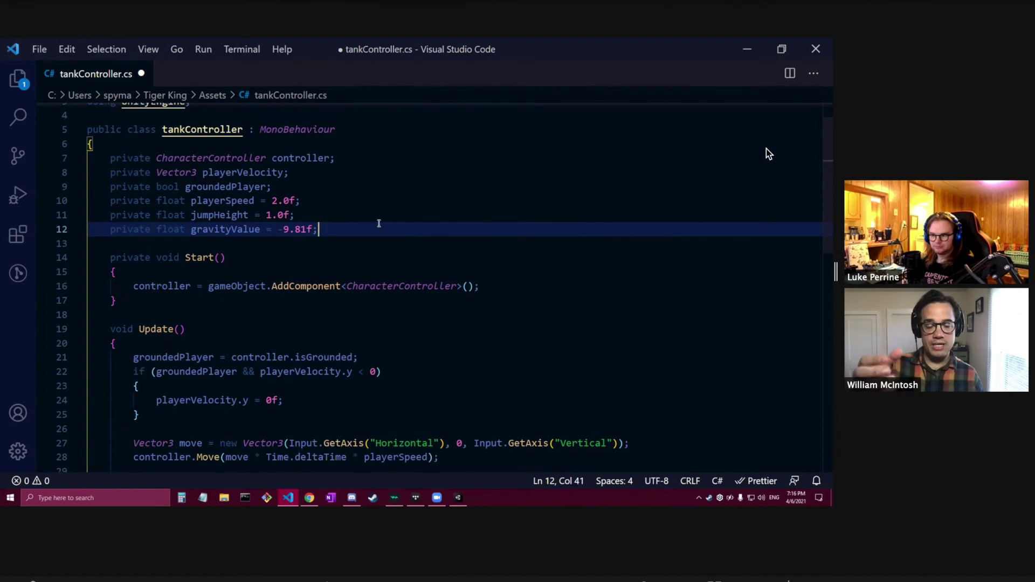
{"action": "scroll", "coordinate": [378, 214], "scroll_direction": "up", "scroll_amount": 1}
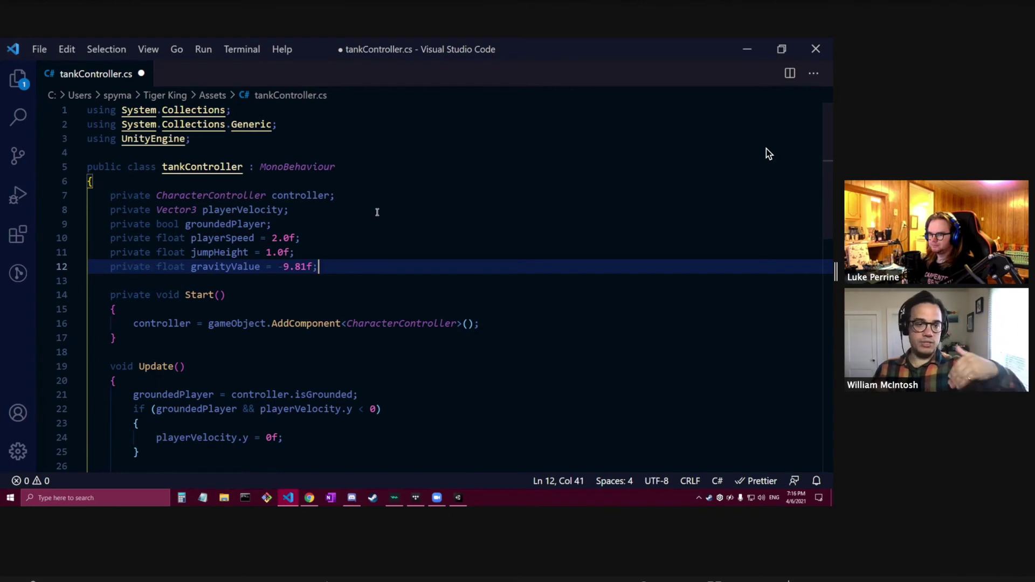
{"action": "left_click", "coordinate": [348, 252]}
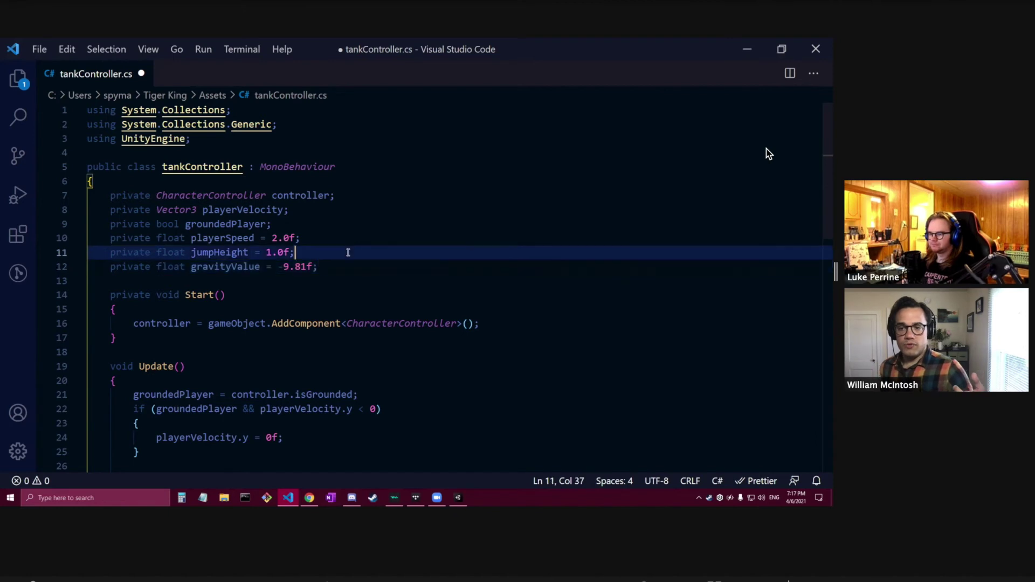
{"action": "left_click", "coordinate": [348, 241]}
{"action": "left_click", "coordinate": [348, 226]}
{"action": "left_click", "coordinate": [354, 210]}
{"action": "left_click", "coordinate": [361, 196]}
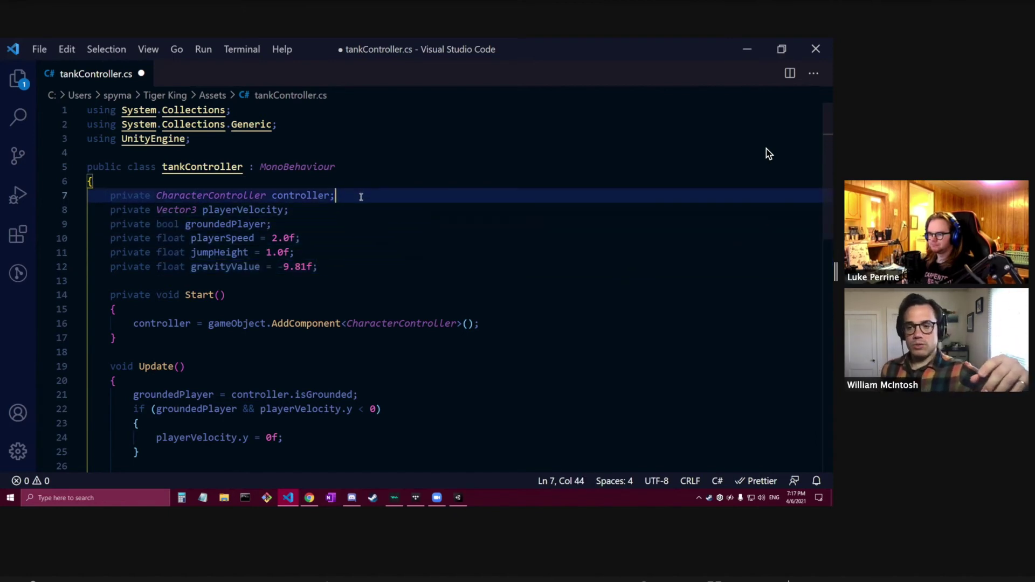
Step: Examine the Start() and Update() methods, covering the controller assignment, ground check, movement, jump and gravity code
{"action": "scroll", "coordinate": [359, 209], "scroll_direction": "down", "scroll_amount": 3}
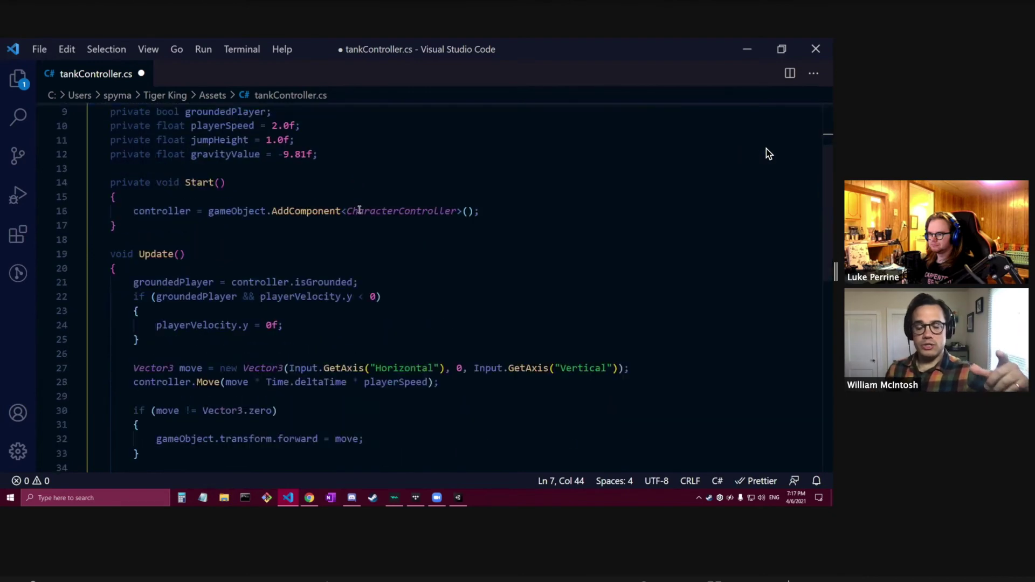
{"action": "left_click", "coordinate": [503, 216]}
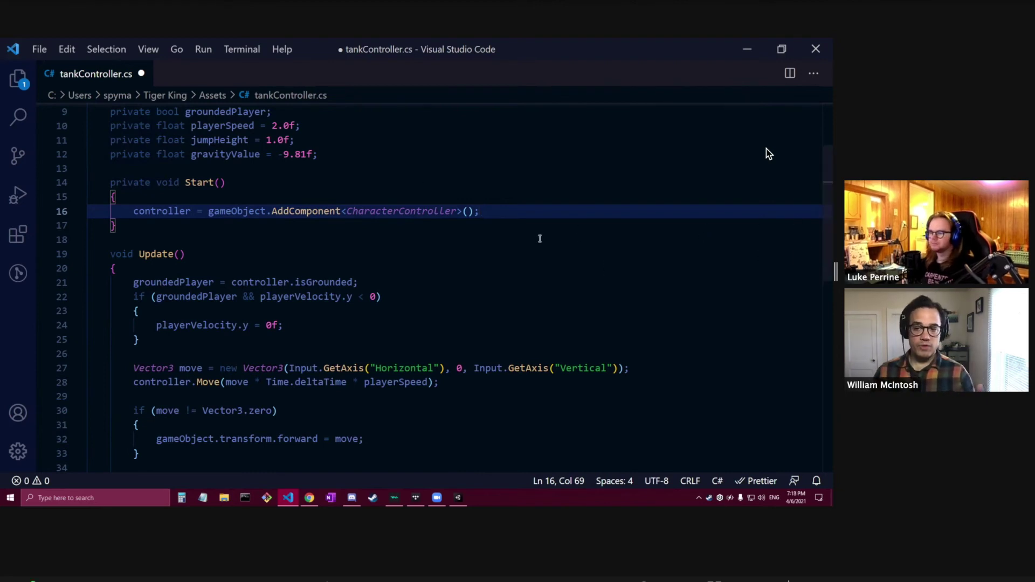
{"action": "key", "text": "Down"}
{"action": "key", "text": "Down"}
{"action": "key", "text": "Down"}
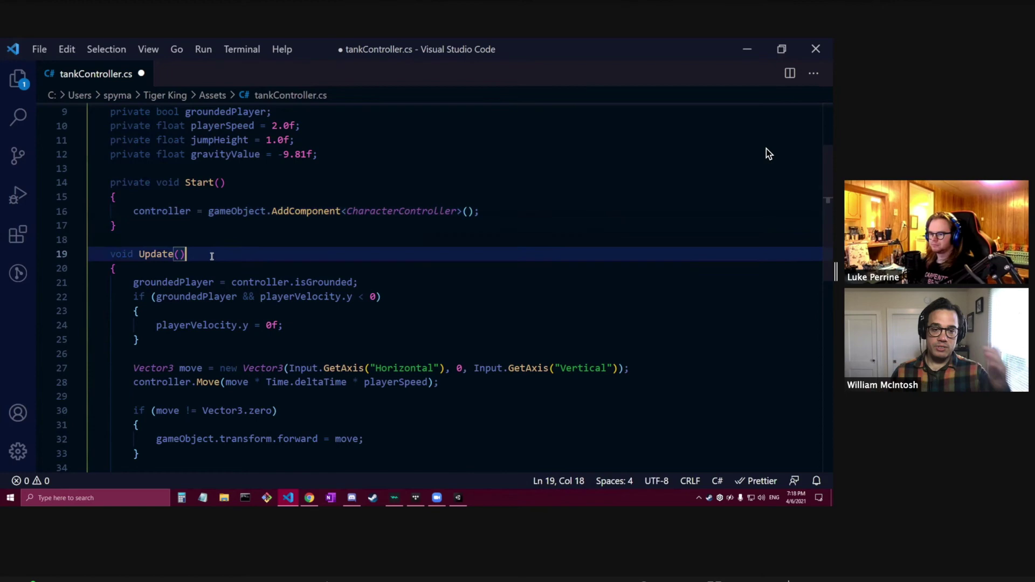
{"action": "scroll", "coordinate": [768, 154], "scroll_direction": "down", "scroll_amount": 3}
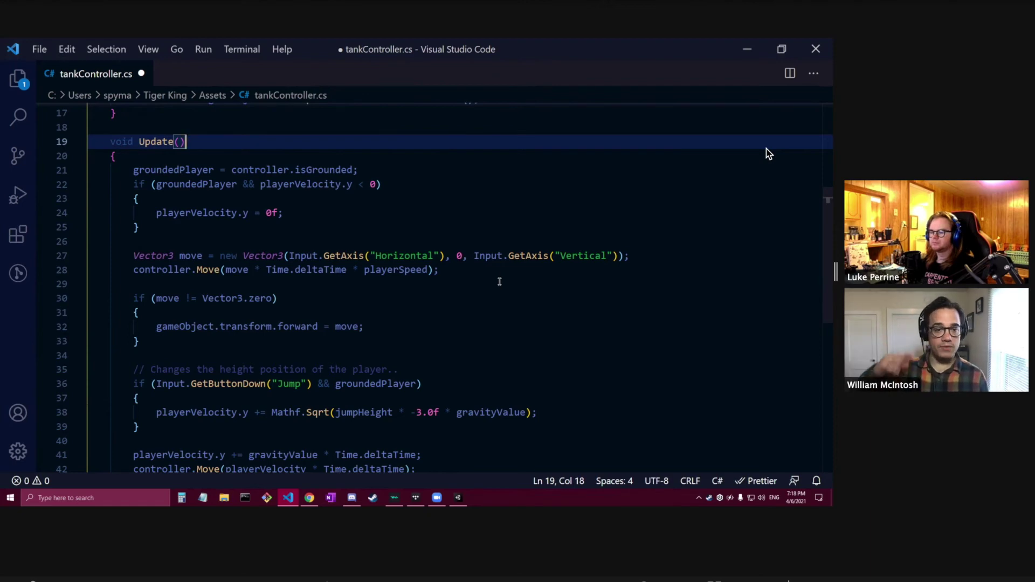
{"action": "scroll", "coordinate": [768, 154], "scroll_direction": "down", "scroll_amount": 1}
{"action": "scroll", "coordinate": [769, 154], "scroll_direction": "up", "scroll_amount": 1}
{"action": "scroll", "coordinate": [769, 153], "scroll_direction": "down", "scroll_amount": 1}
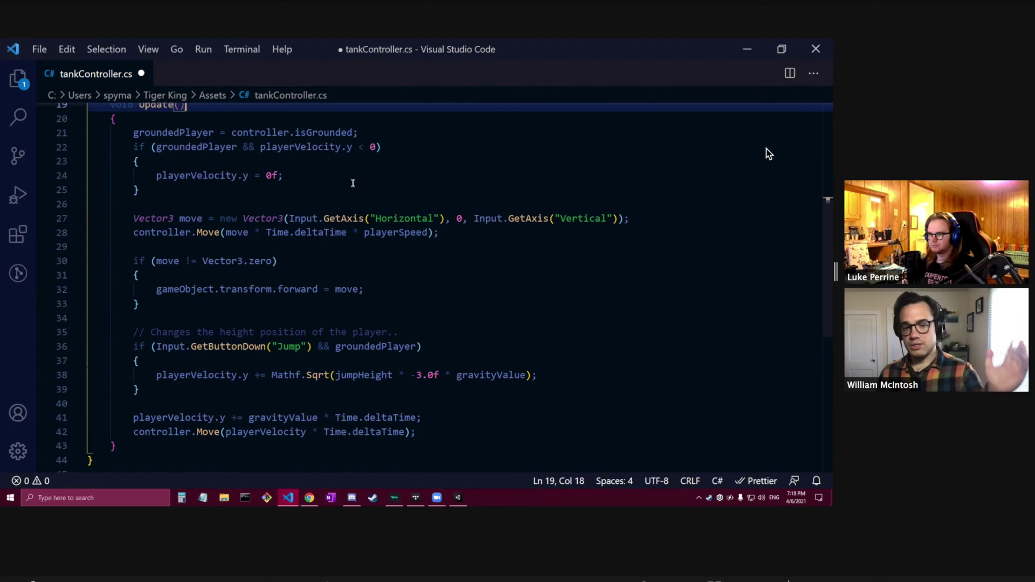
Step: Save tankController.cs, switch to Unity and run the scene in play mode
{"action": "key", "text": "ctrl+s"}
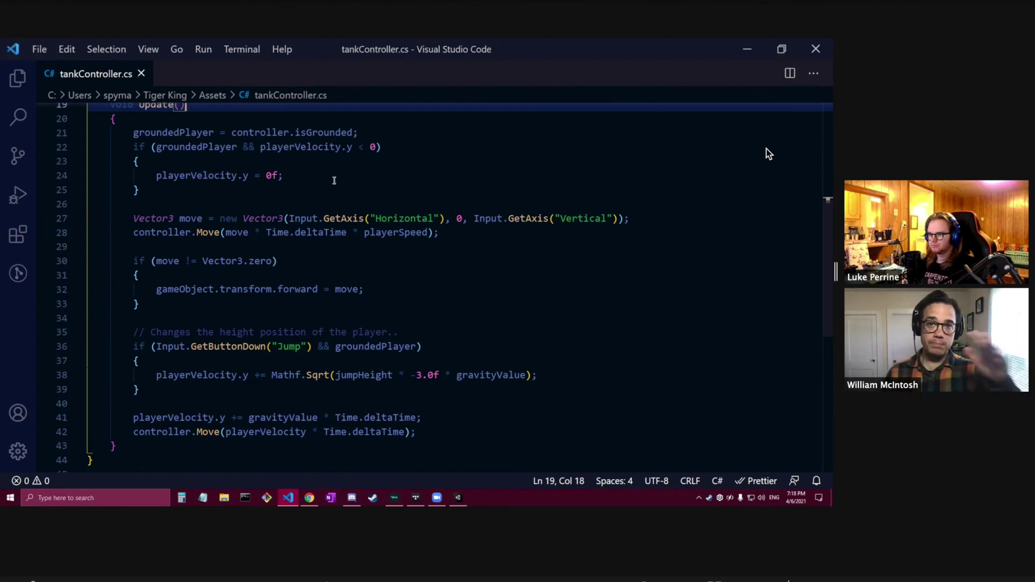
{"action": "left_click", "coordinate": [334, 180]}
{"action": "left_click", "coordinate": [462, 497]}
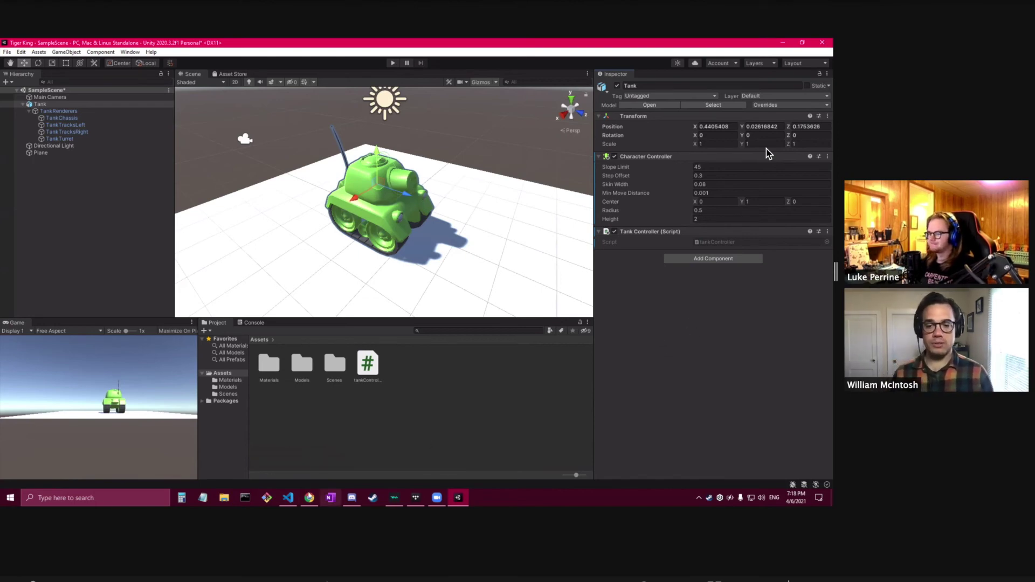
{"action": "key", "text": "alt+Tab"}
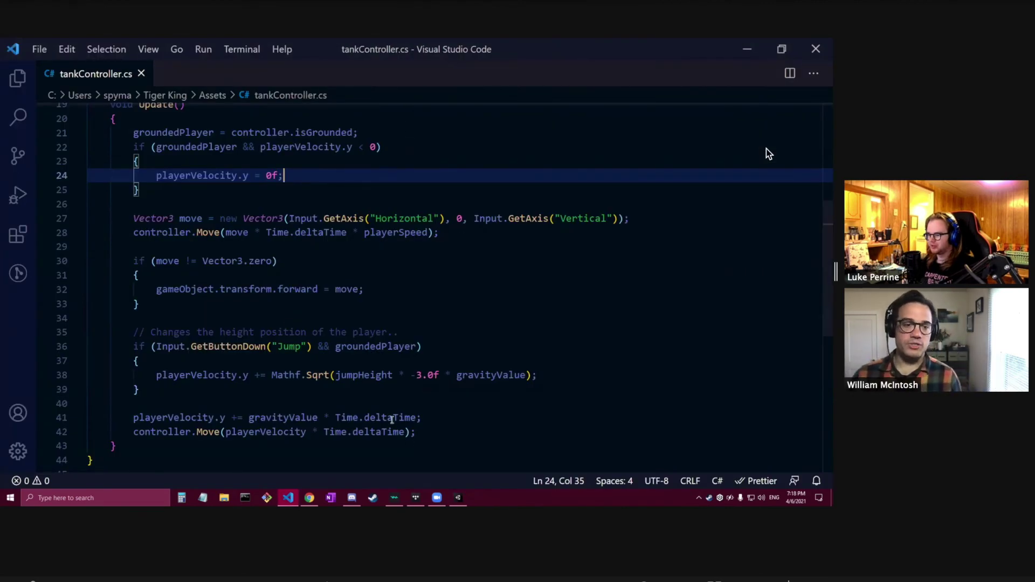
{"action": "left_click", "coordinate": [466, 500]}
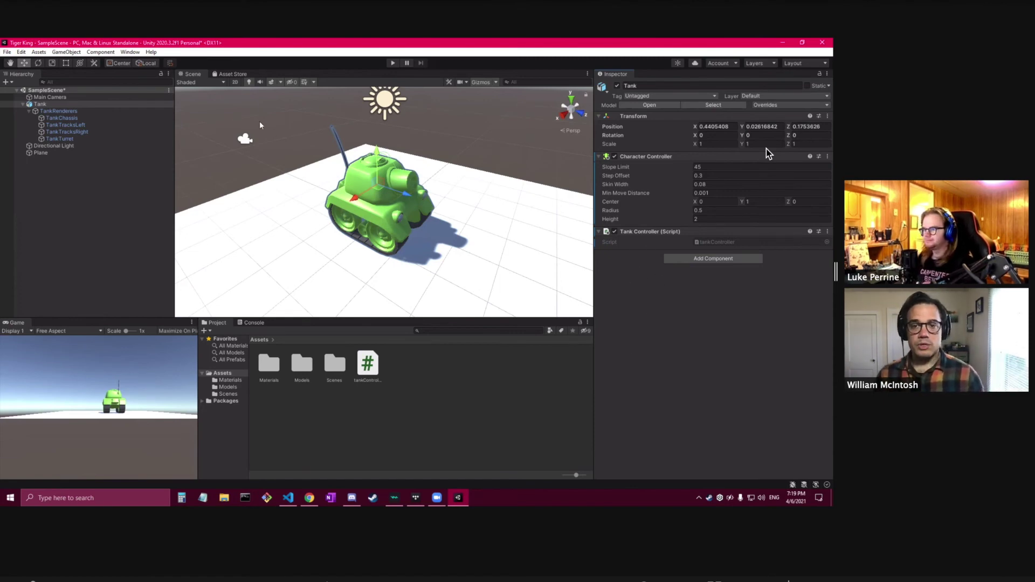
{"action": "left_click", "coordinate": [393, 62]}
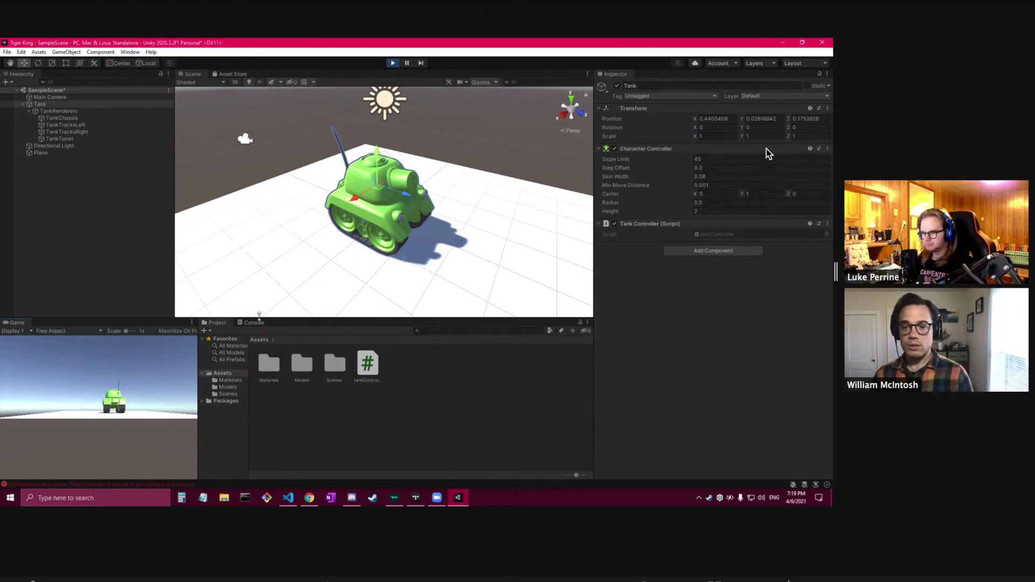
Step: Inspect the details of the NullReferenceException entry in the Console and stop play mode
{"action": "left_click", "coordinate": [253, 322]}
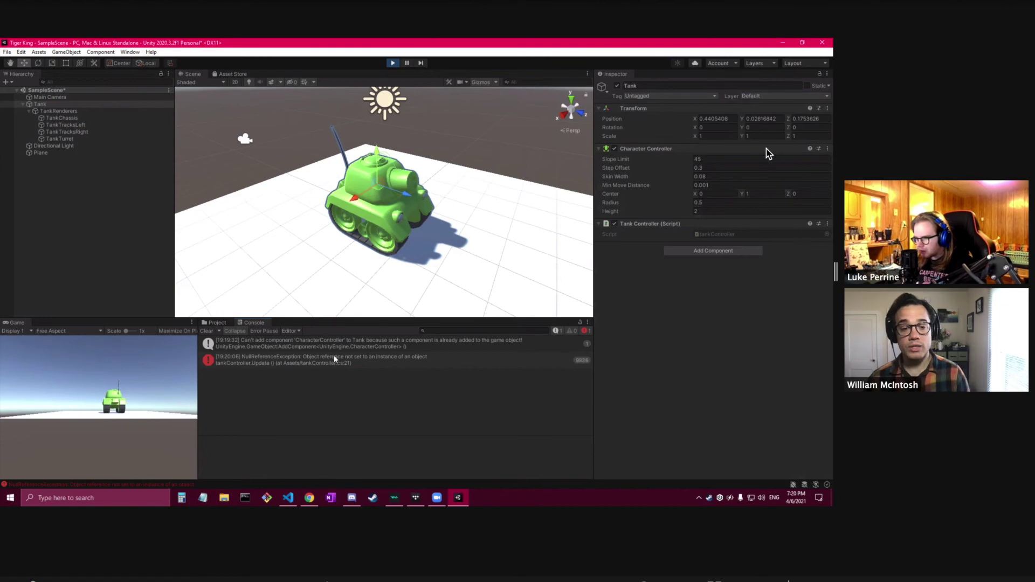
{"action": "left_click", "coordinate": [349, 366]}
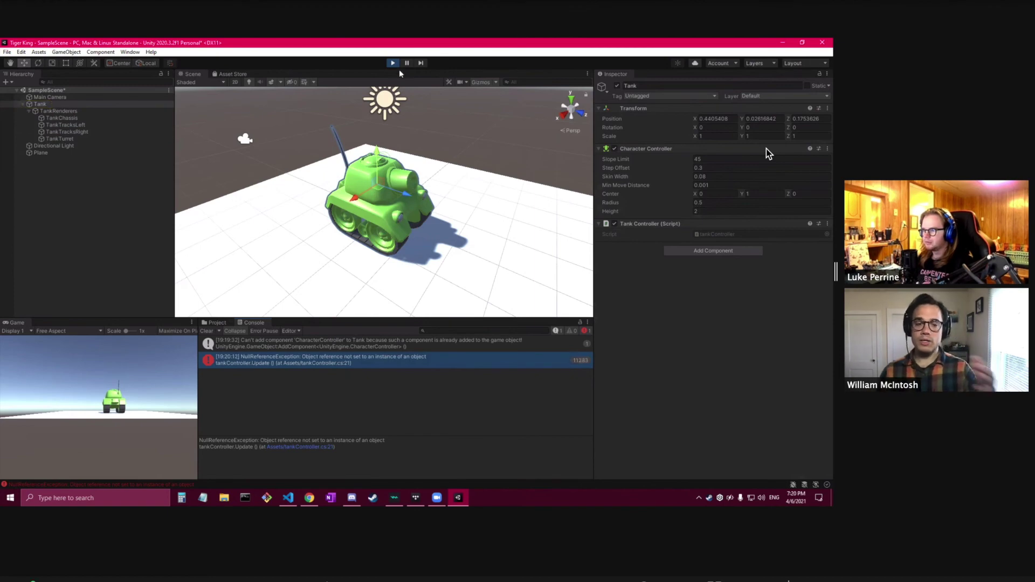
{"action": "key", "text": "ctrl+p"}
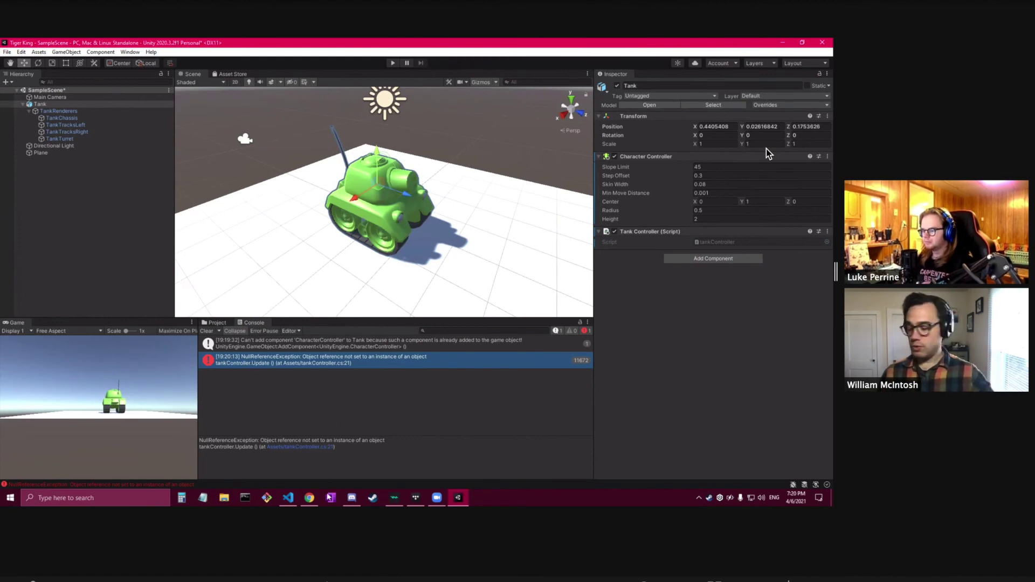
Step: Switch to Visual Studio Code and find where groundedPlayer and controller from line 21 are used in tankController.cs
{"action": "left_click", "coordinate": [281, 496]}
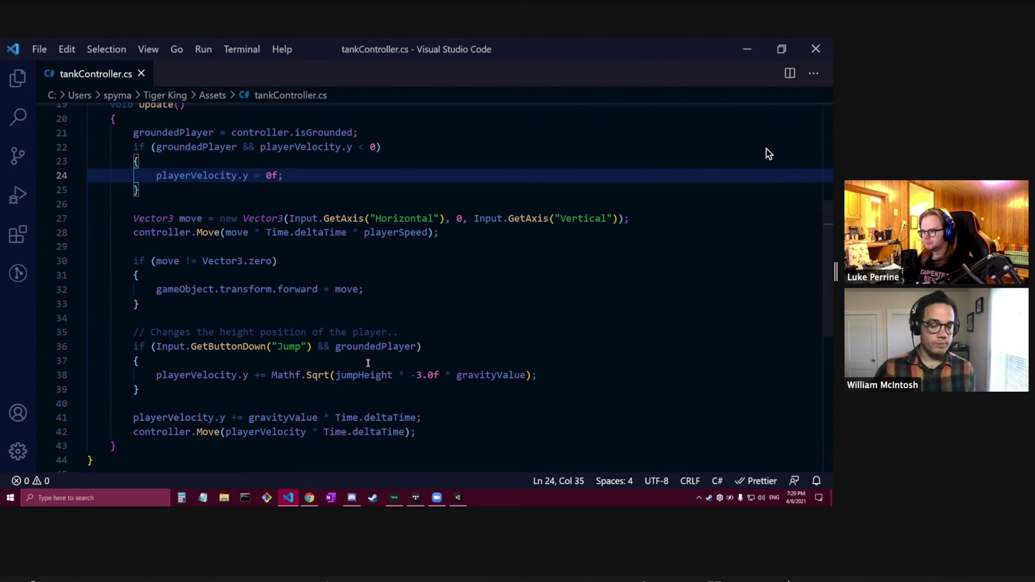
{"action": "scroll", "coordinate": [124, 196], "scroll_direction": "up", "scroll_amount": 1}
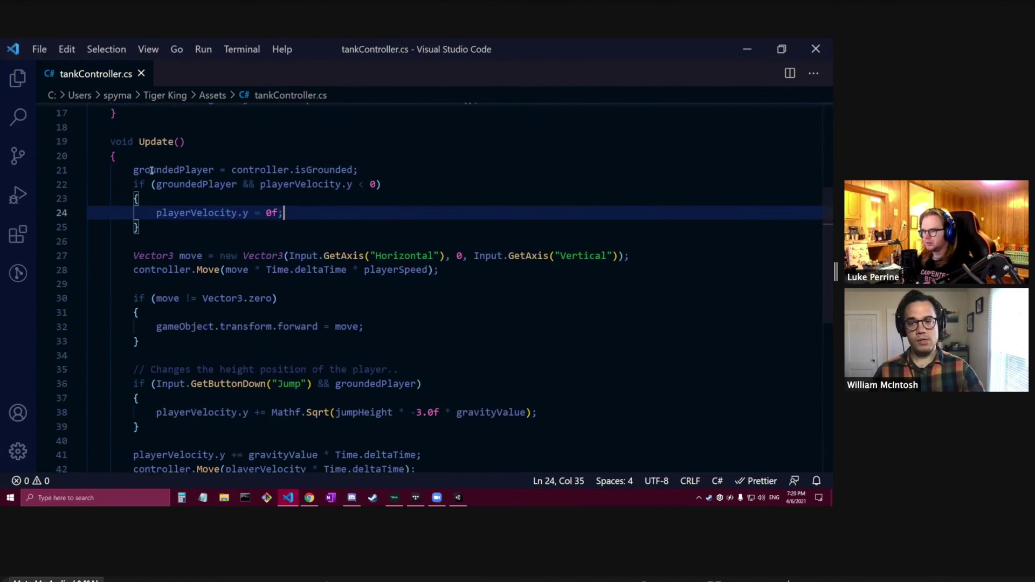
{"action": "left_click", "coordinate": [132, 170]}
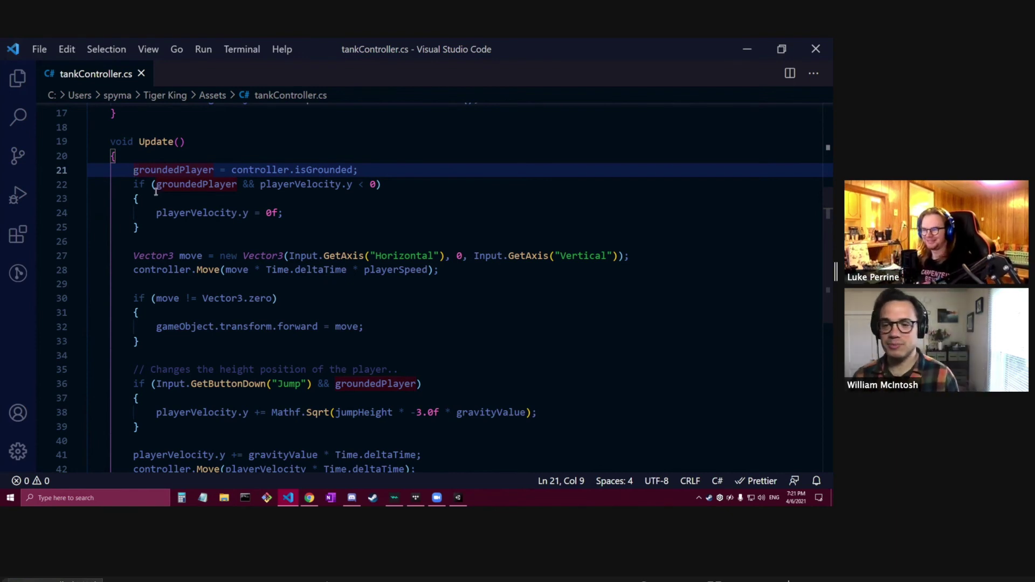
{"action": "left_click", "coordinate": [175, 168]}
{"action": "double_click", "coordinate": [174, 169]}
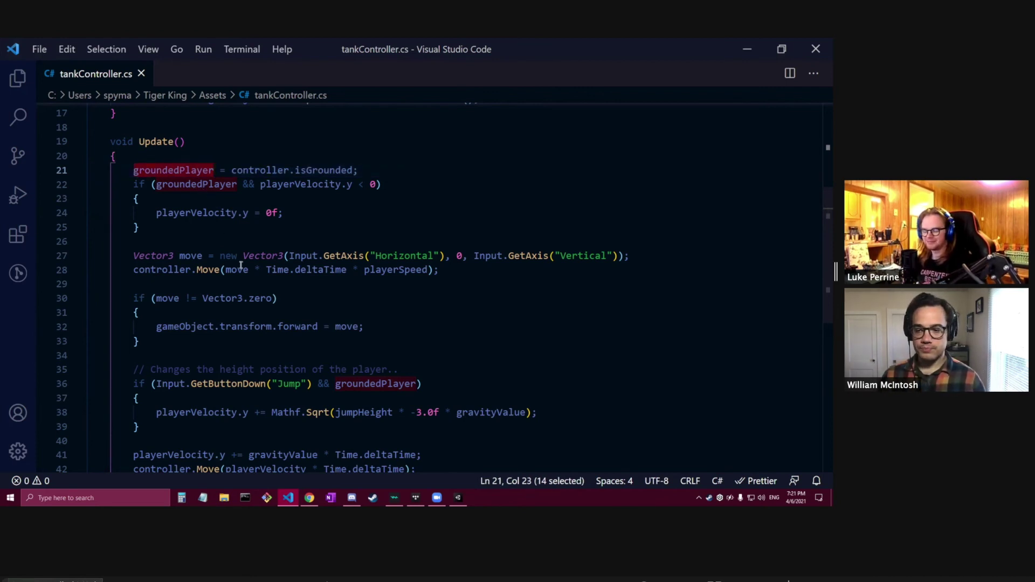
{"action": "key", "text": "ctrl+f"}
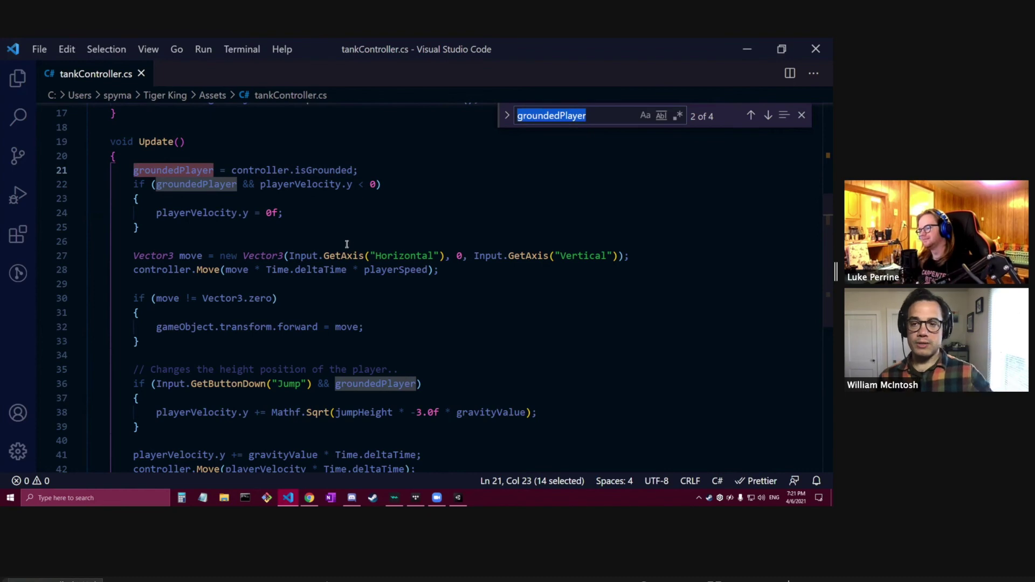
{"action": "scroll", "coordinate": [322, 226], "scroll_direction": "up", "scroll_amount": 4}
{"action": "scroll", "coordinate": [321, 225], "scroll_direction": "up", "scroll_amount": 2}
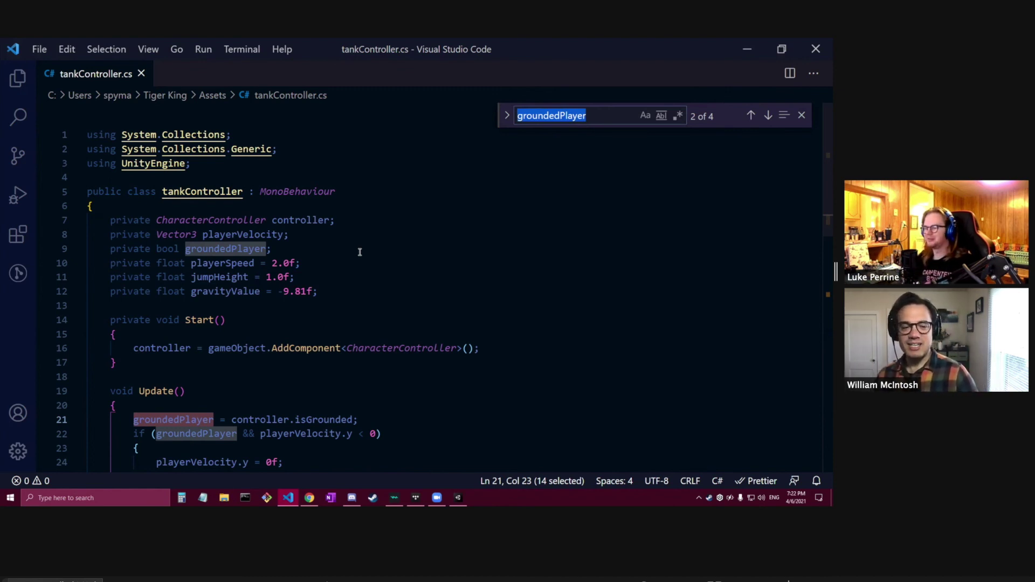
{"action": "scroll", "coordinate": [360, 252], "scroll_direction": "down", "scroll_amount": 2}
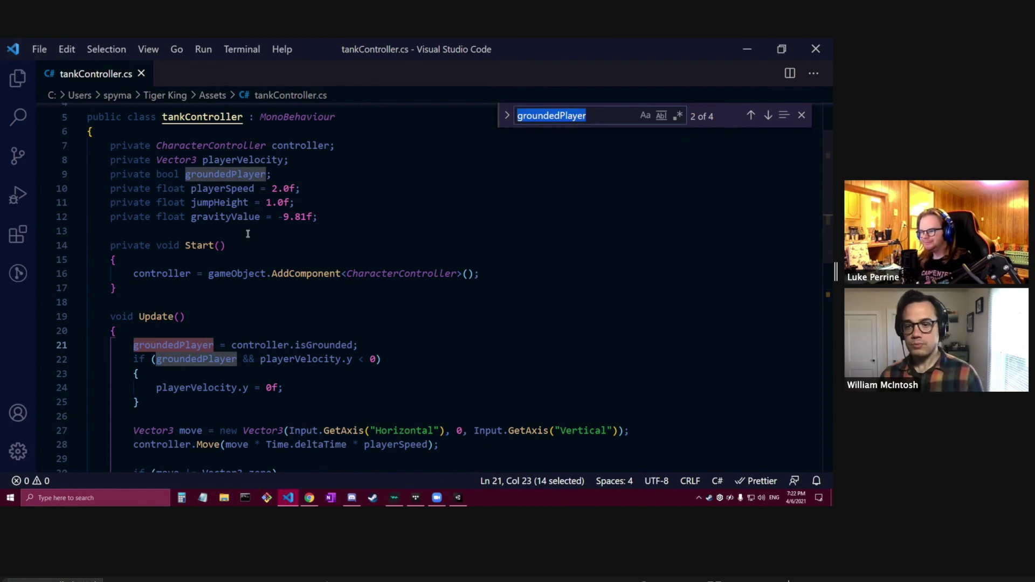
{"action": "double_click", "coordinate": [259, 349]}
{"action": "key", "text": "ctrl+f"}
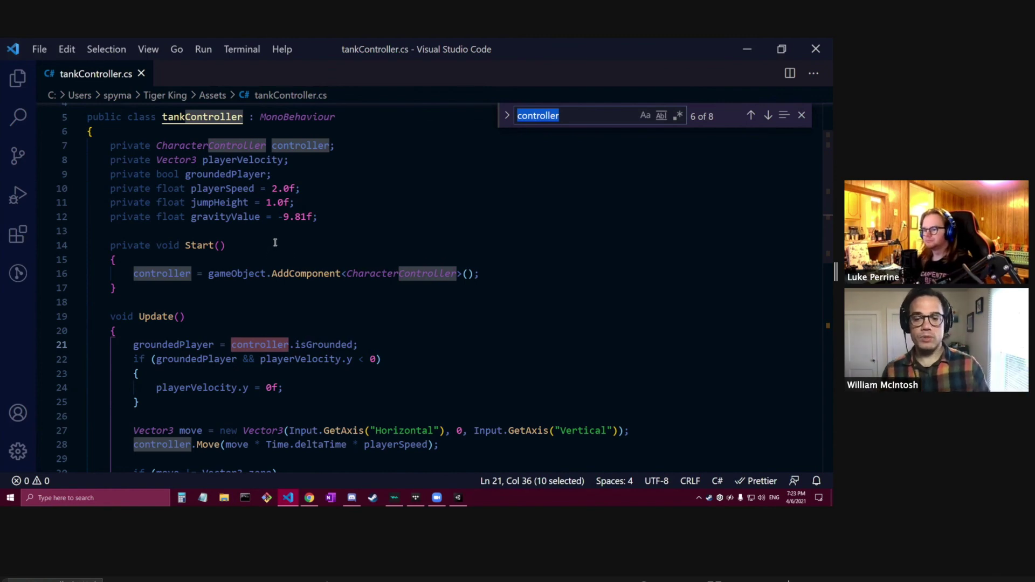
Step: Change AddComponent to GetComponent in the Start() method's controller assignment, save the script and return to Unity
{"action": "left_click_drag", "start_coordinate": [292, 273], "coordinate": [273, 273]}
{"action": "type", "text": "Get"}
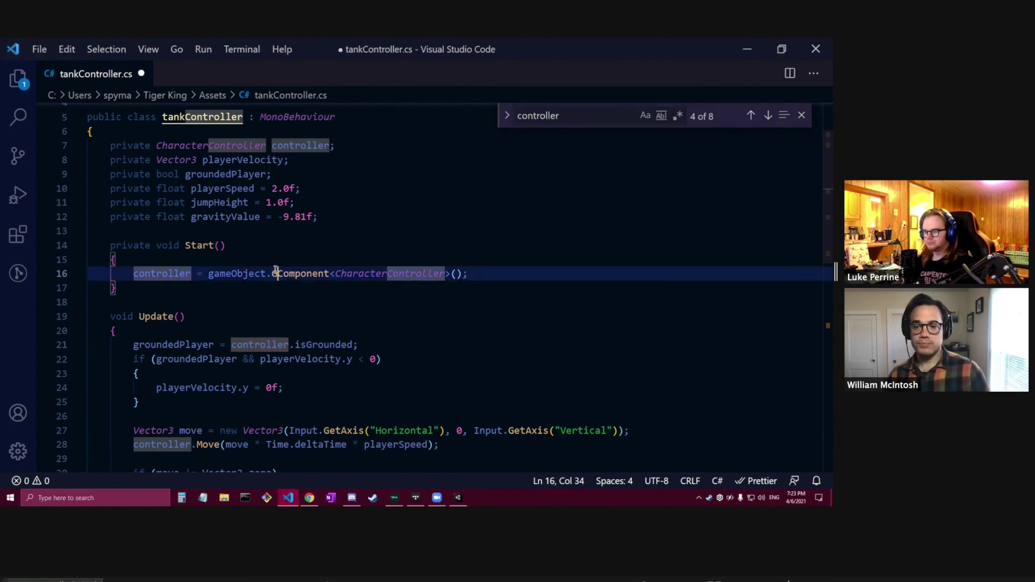
{"action": "key", "text": "ctrl+s"}
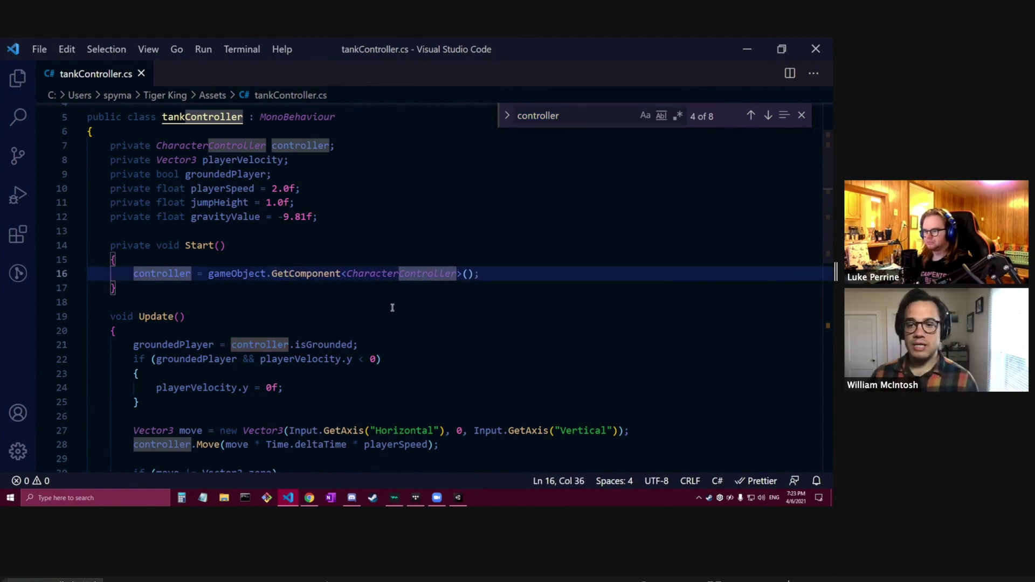
{"action": "left_click", "coordinate": [458, 498]}
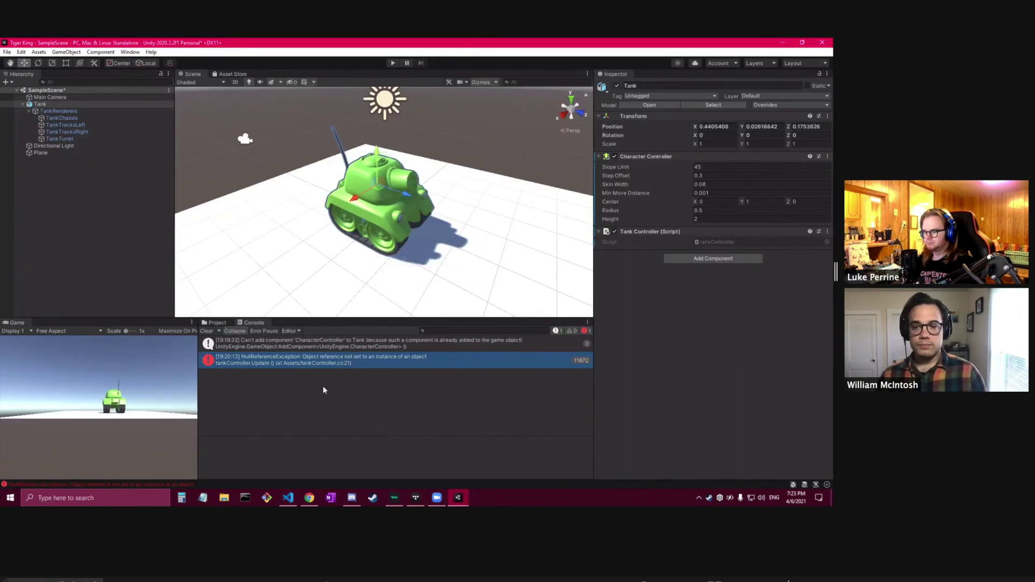
Step: Run the scene in play mode and test driving the tank forward and to the right across the plane
{"action": "left_click", "coordinate": [393, 64]}
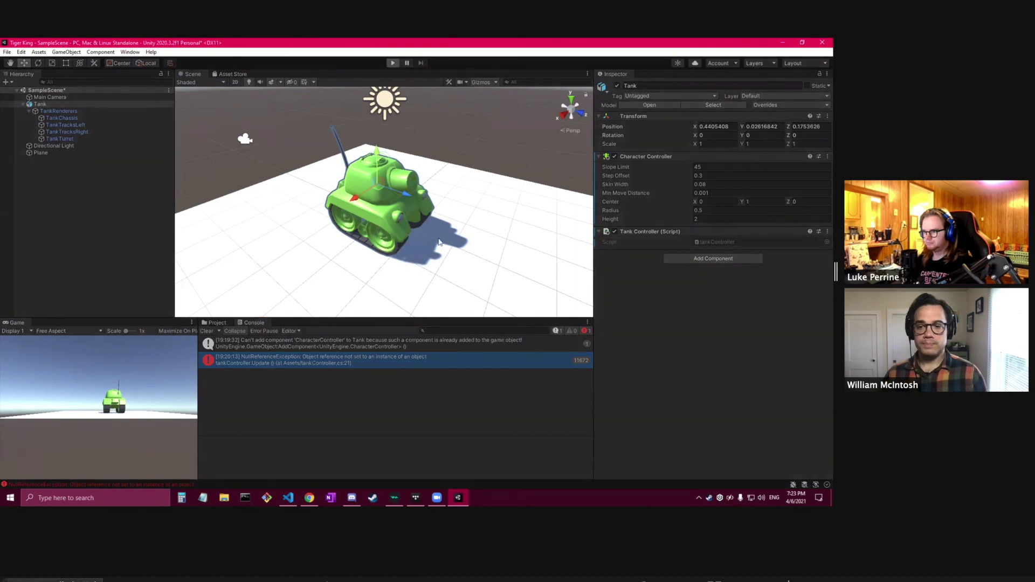
{"action": "left_click", "coordinate": [404, 241]}
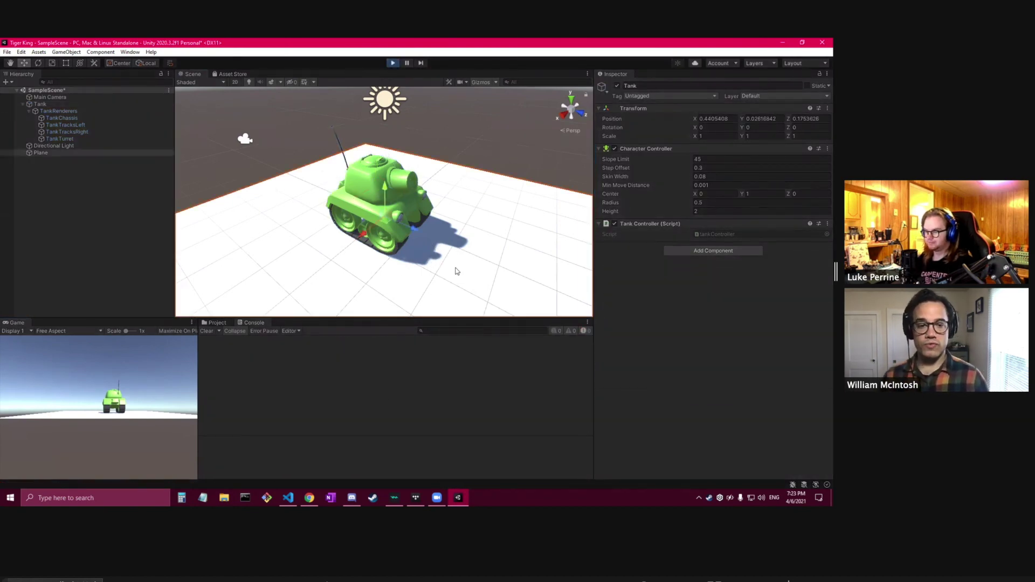
{"action": "key", "text": "d"}
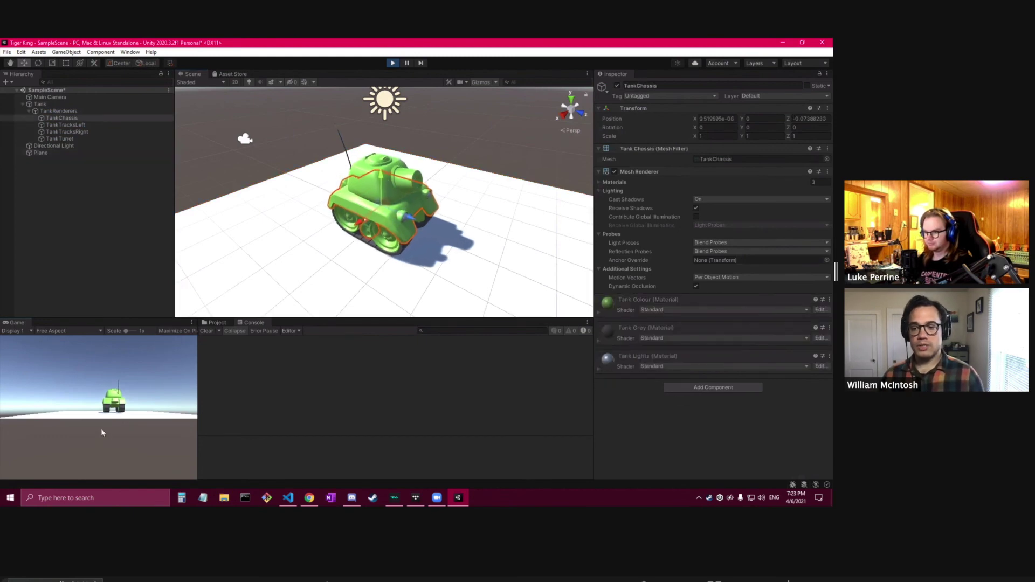
{"action": "key", "text": "d"}
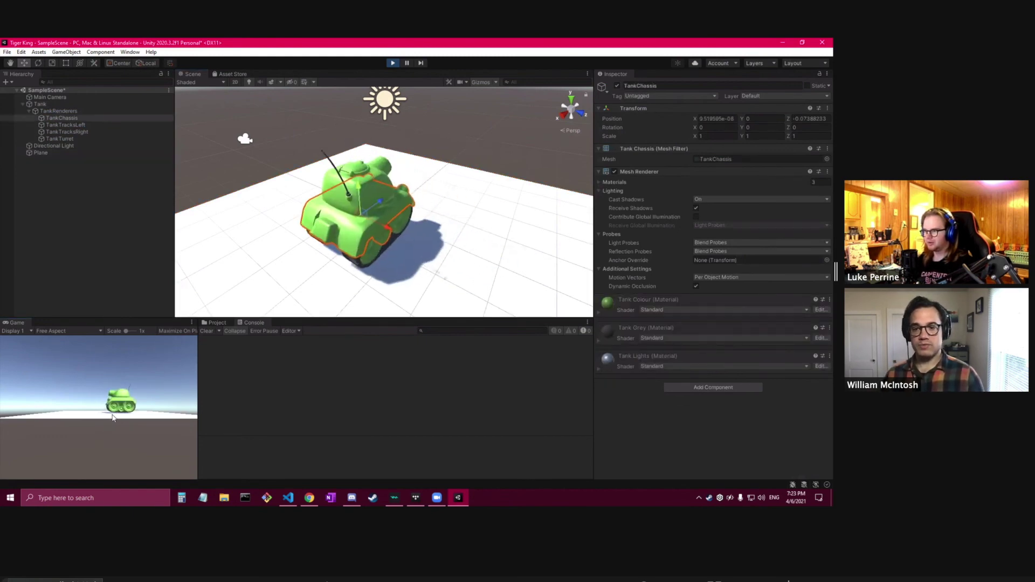
{"action": "key", "text": "d"}
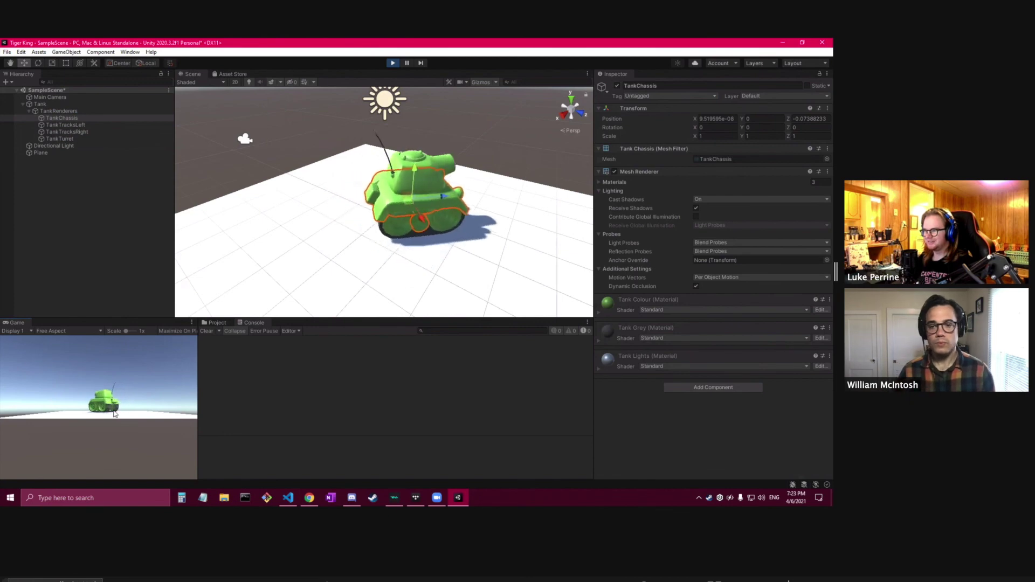
{"action": "key", "text": "w"}
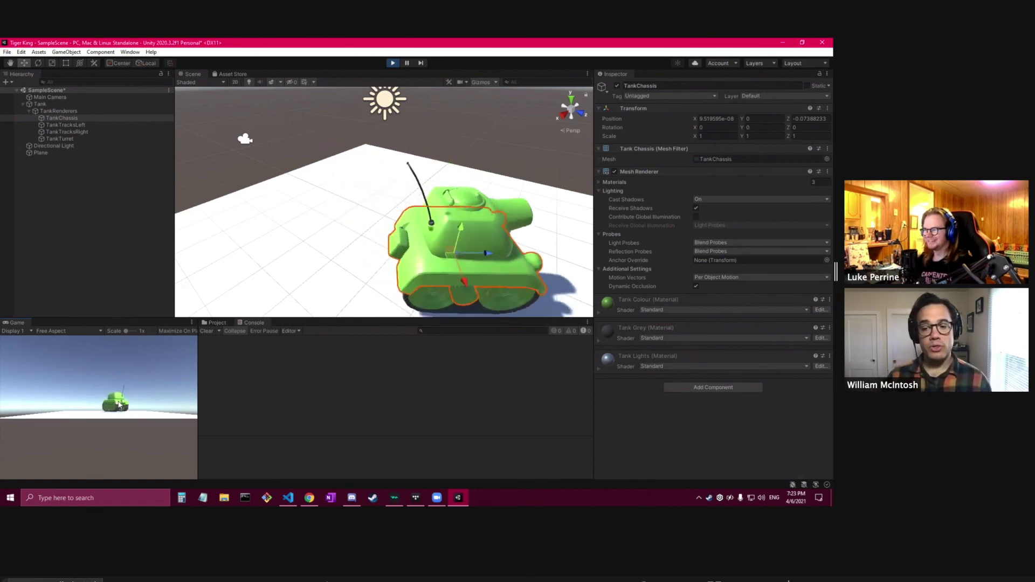
{"action": "key", "text": "d"}
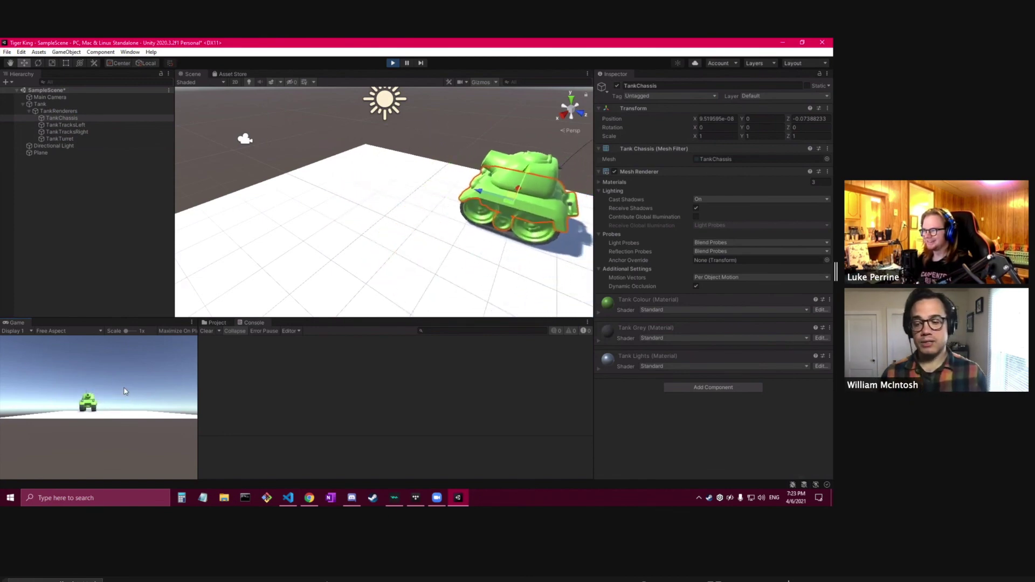
{"action": "key", "text": "w"}
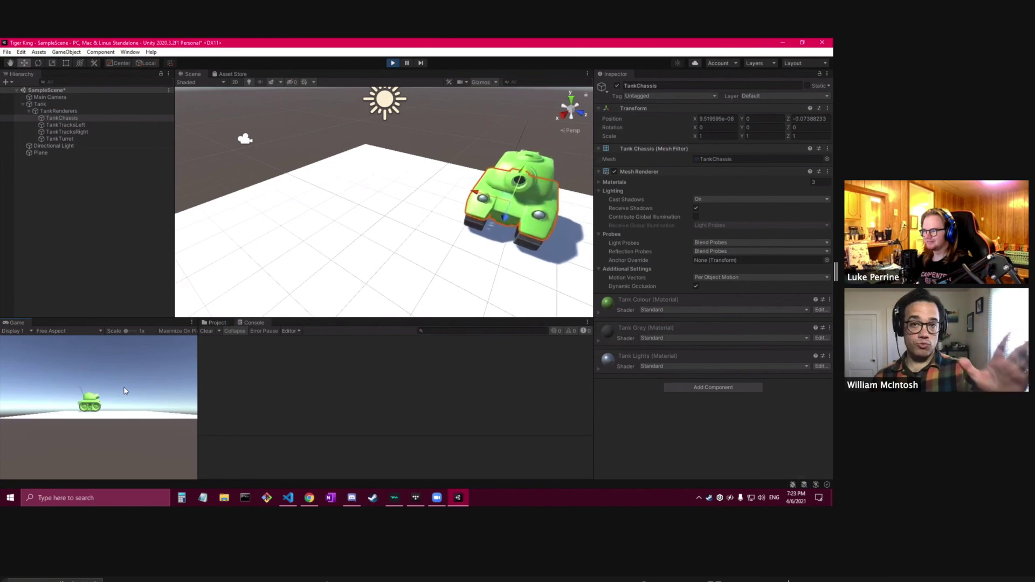
{"action": "key", "text": "d"}
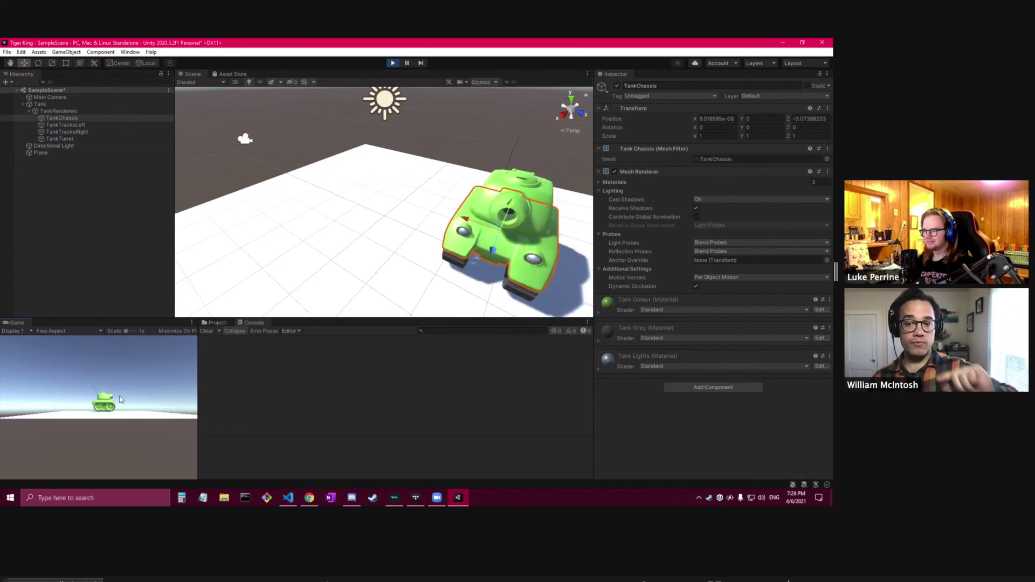
{"action": "key", "text": "d"}
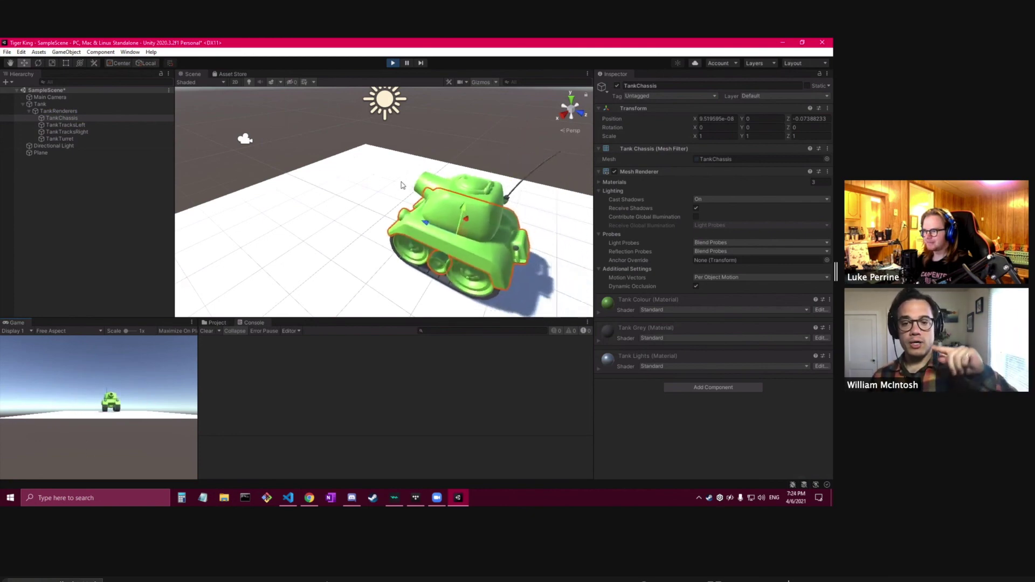
Step: Select the plane and test the tank's movement in all four directions, watching which way it turns
{"action": "left_click", "coordinate": [308, 238]}
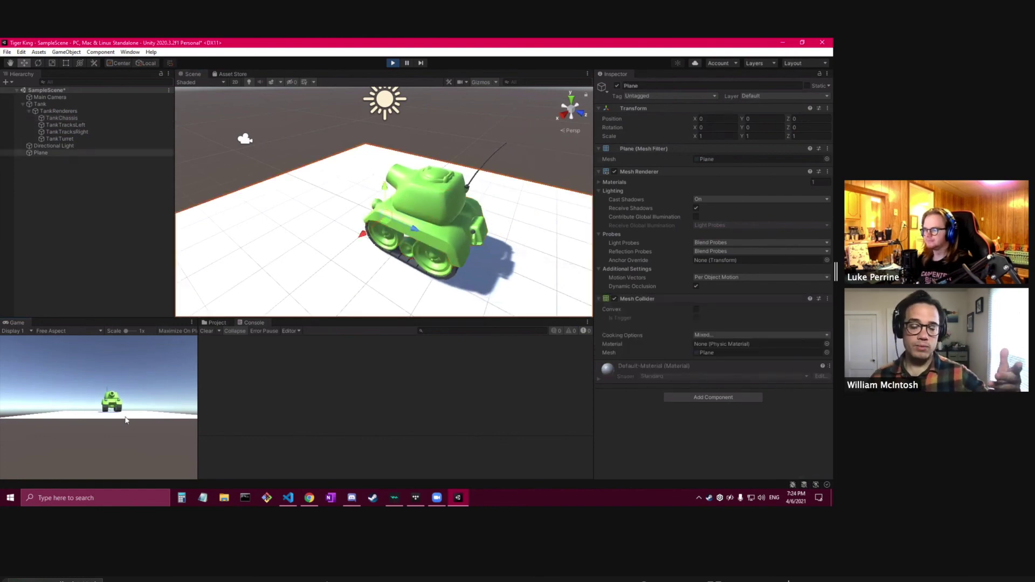
{"action": "key", "text": "d"}
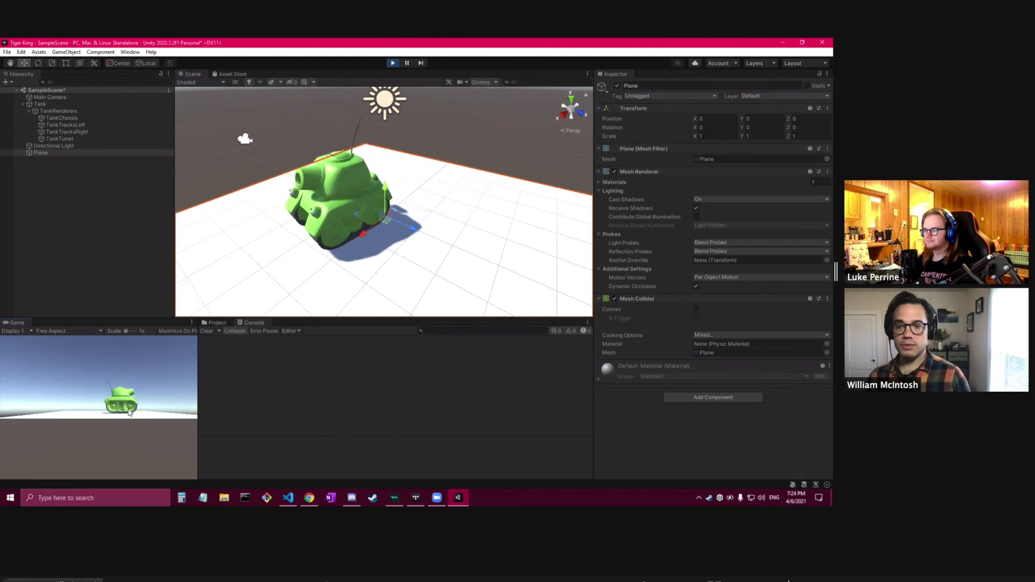
{"action": "key", "text": "w"}
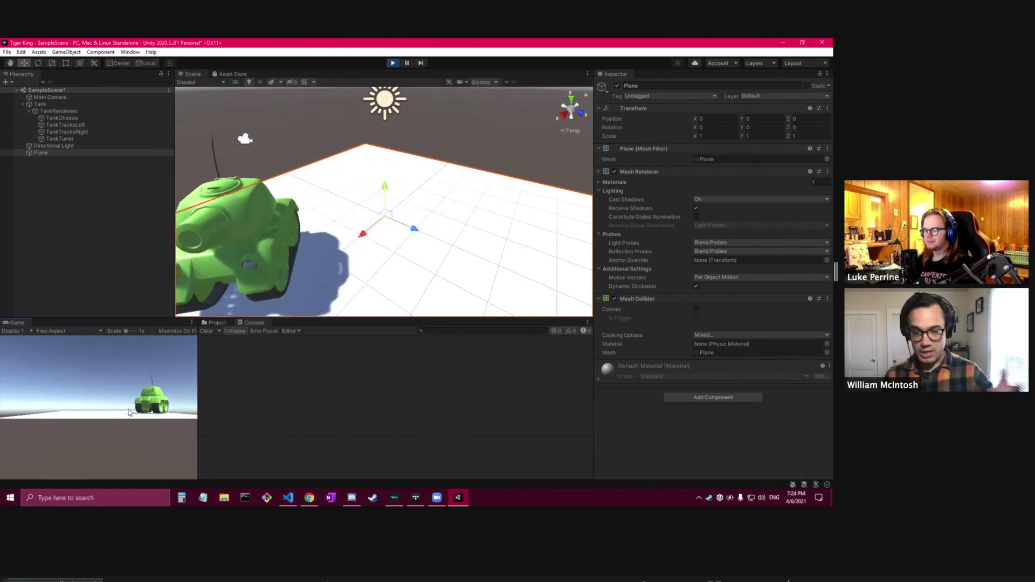
{"action": "key", "text": "d"}
{"action": "key", "text": "w"}
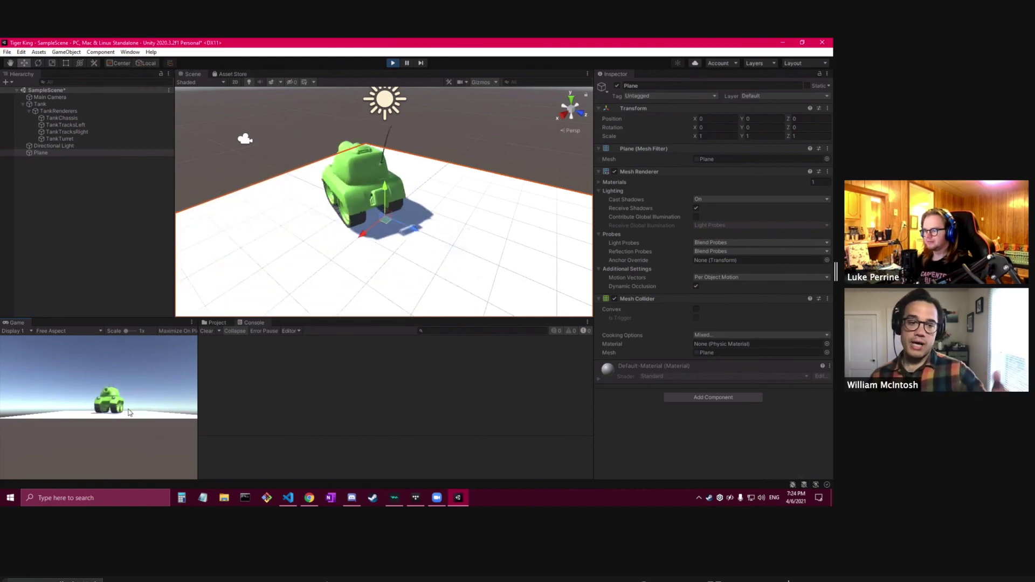
{"action": "key", "text": "a"}
{"action": "key", "text": "w"}
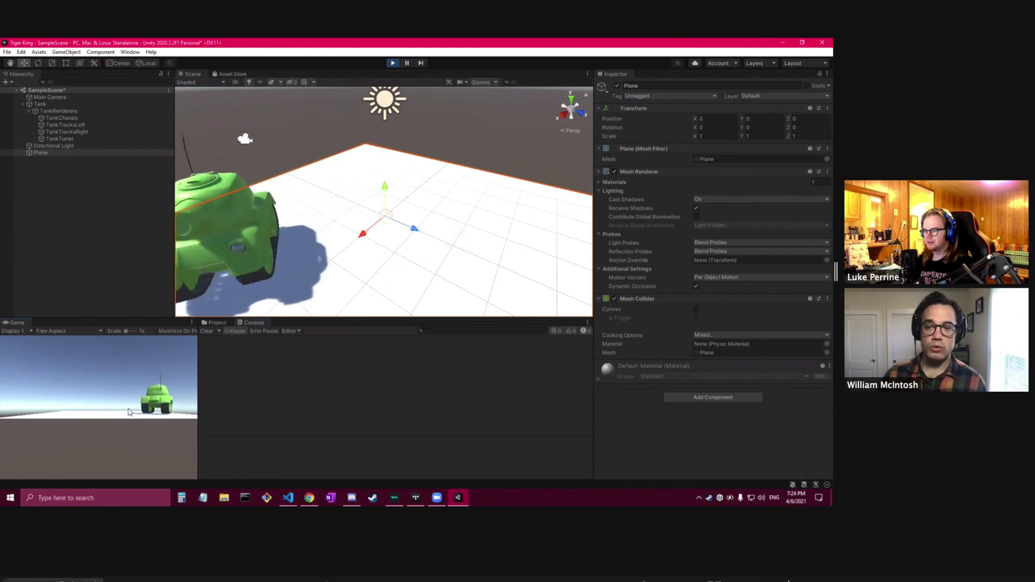
{"action": "key", "text": "s"}
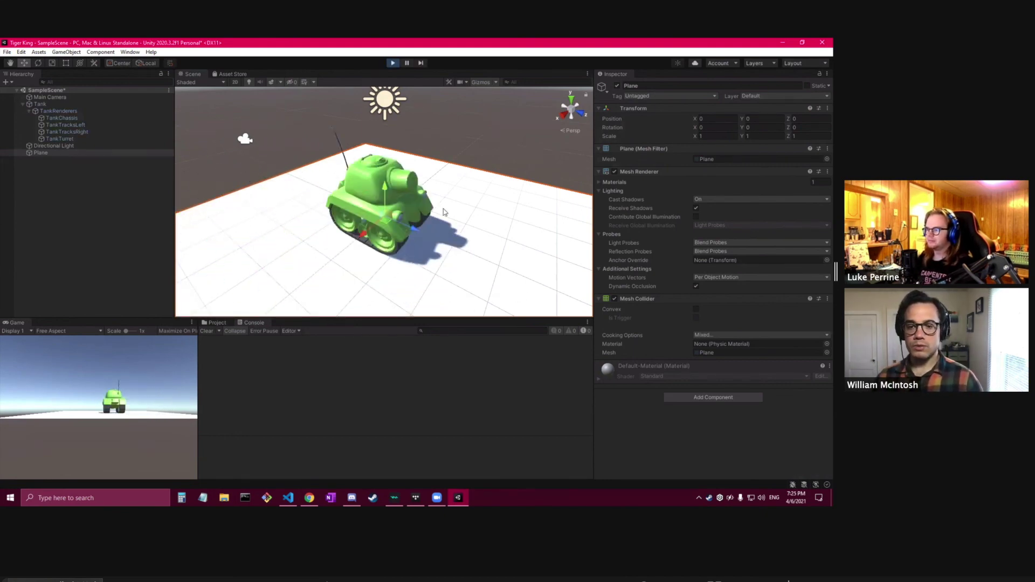
Step: Test the tank's sideways movement repeatedly, drive it forward off the plane and stop play mode
{"action": "key", "text": "d"}
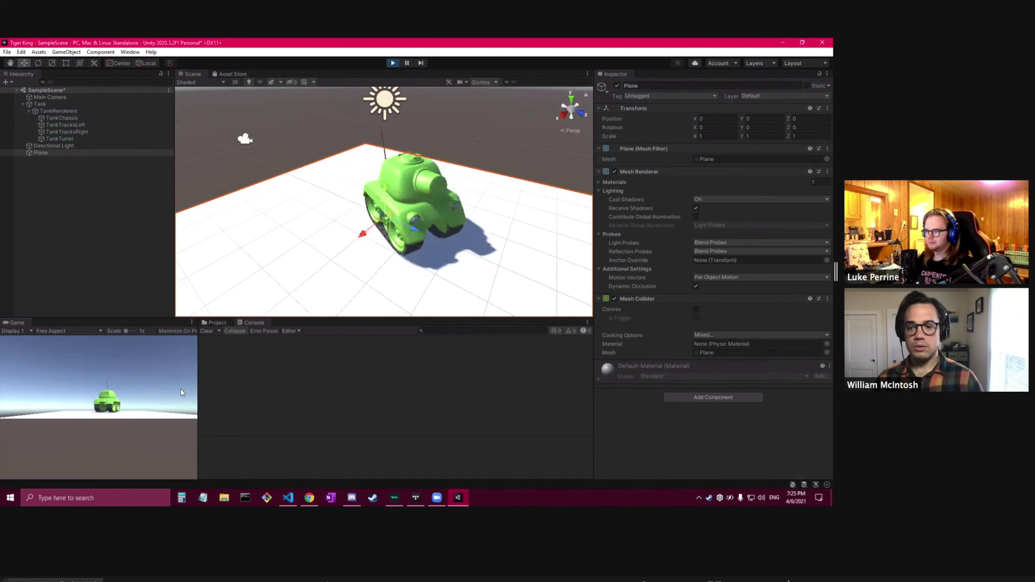
{"action": "key", "text": "d"}
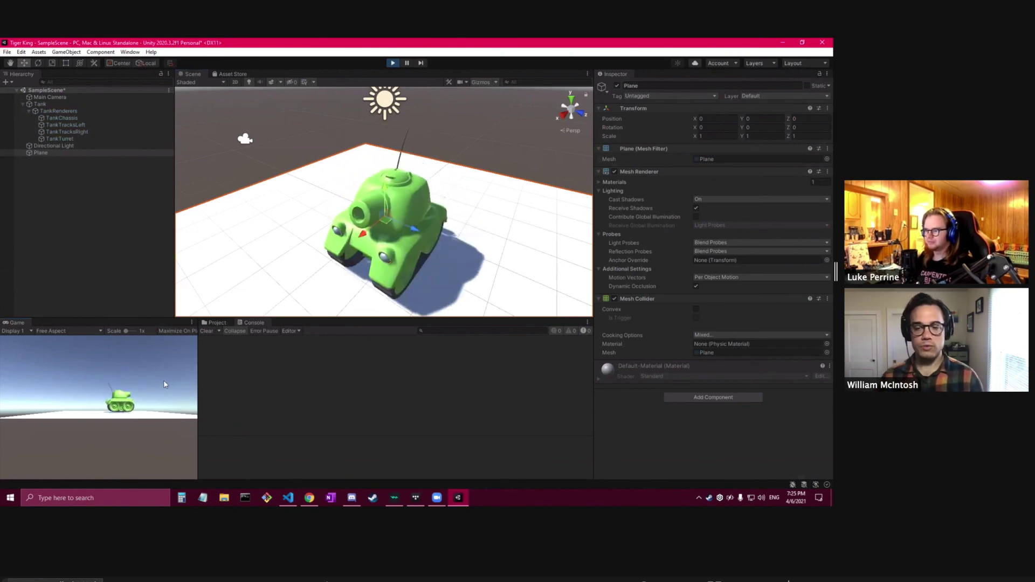
{"action": "key", "text": "d"}
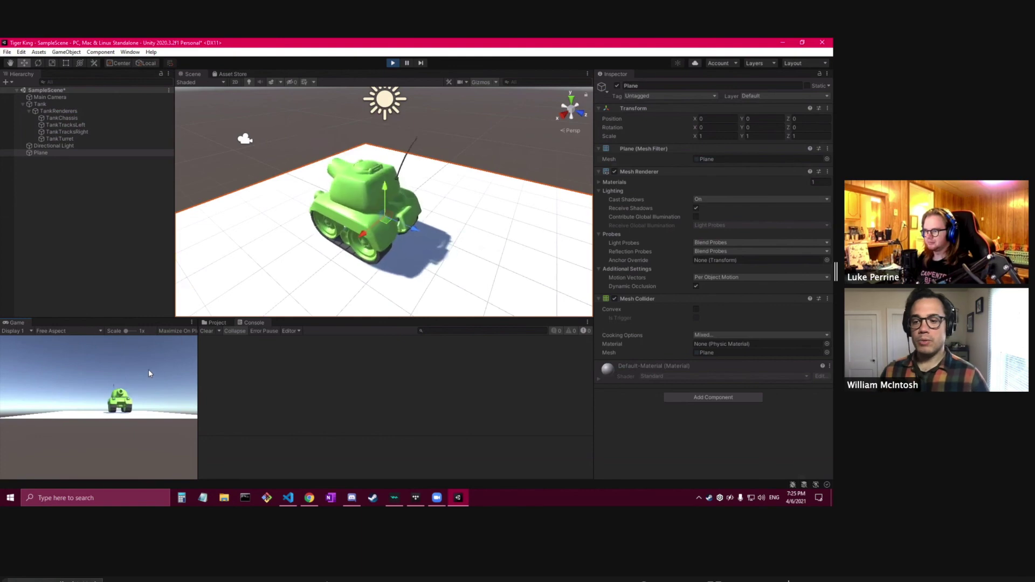
{"action": "key", "text": "d"}
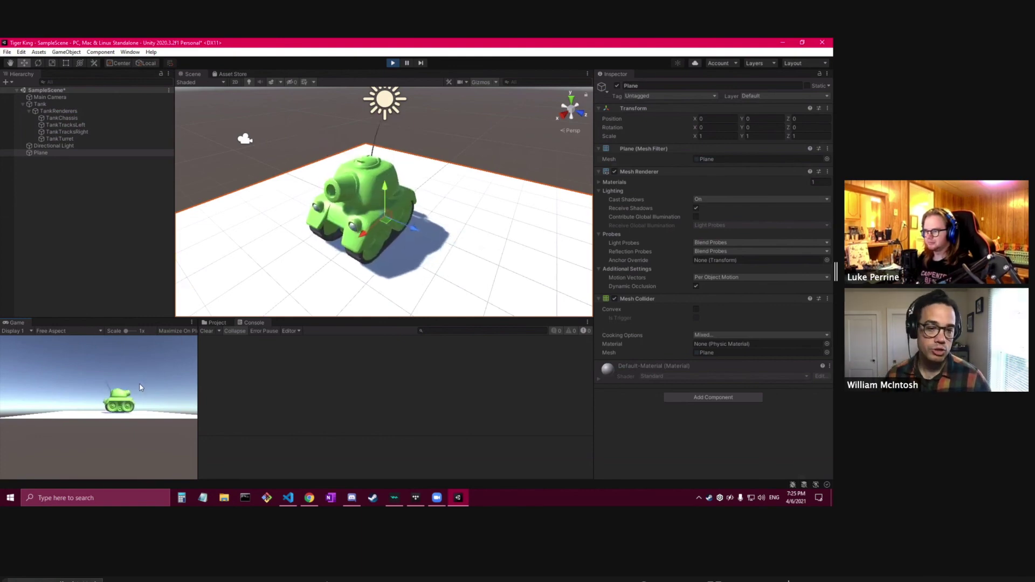
{"action": "key", "text": "d"}
{"action": "key", "text": "d"}
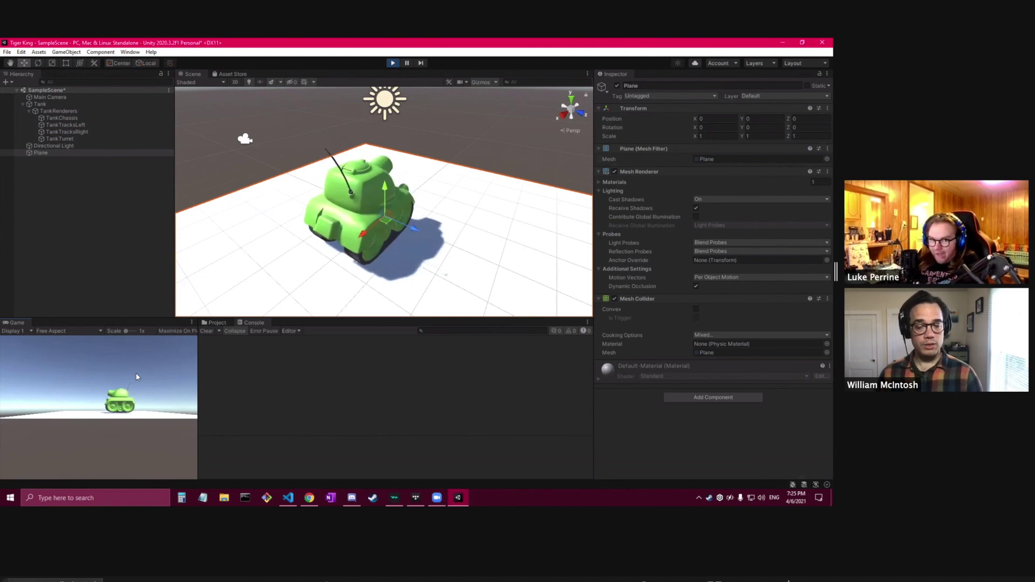
{"action": "key", "text": "d"}
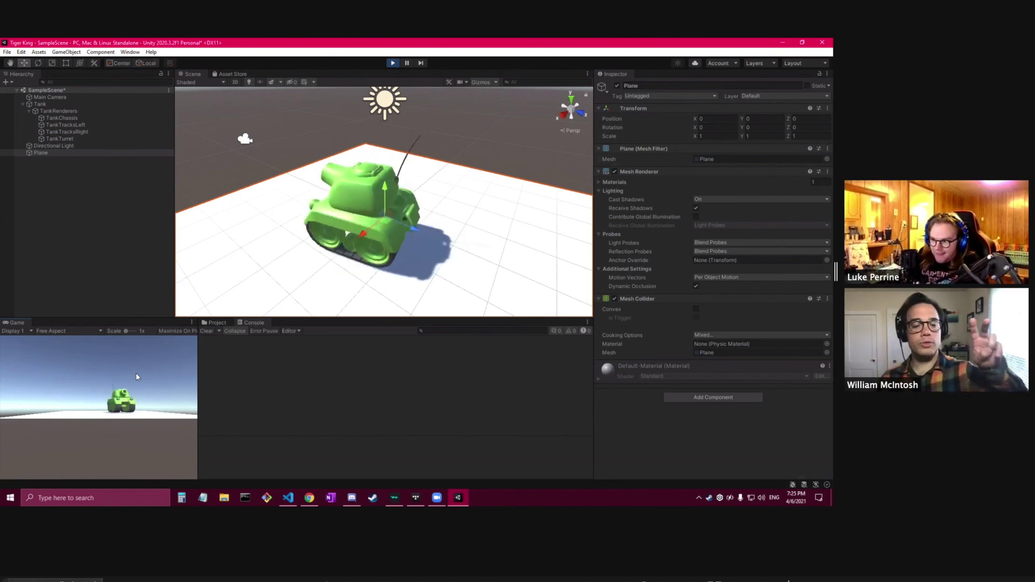
{"action": "key", "text": "d"}
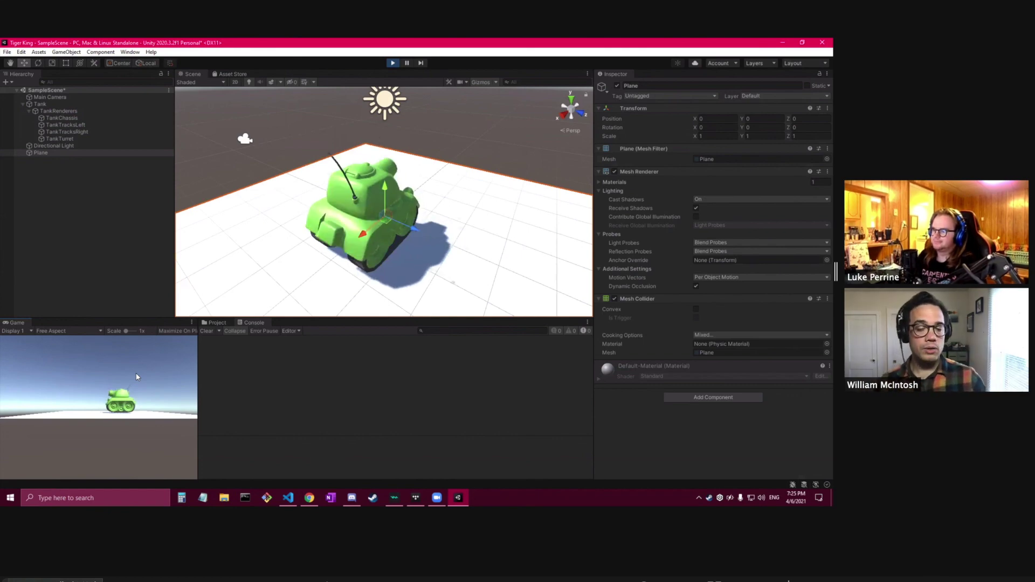
{"action": "key", "text": "w"}
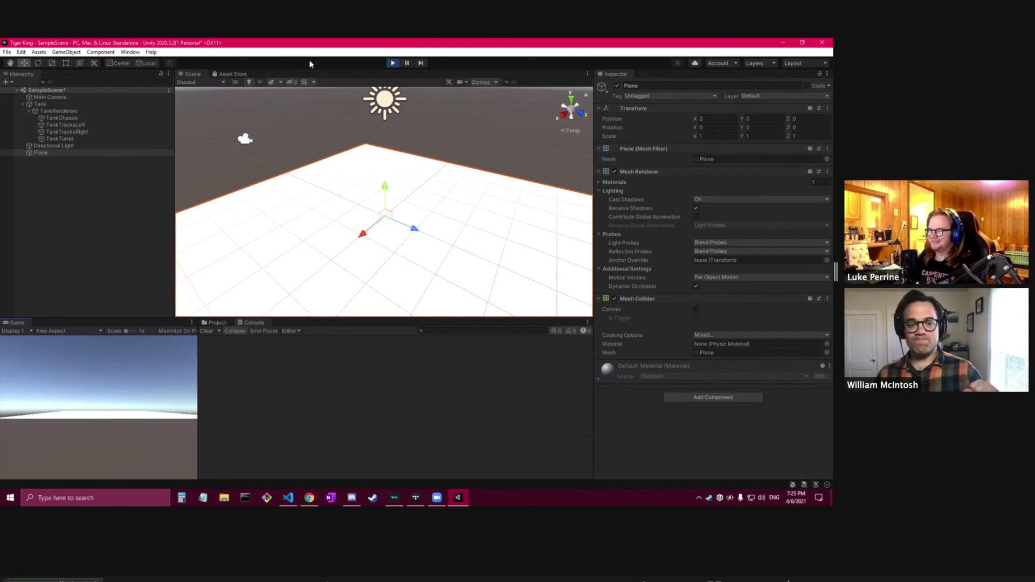
{"action": "left_click", "coordinate": [392, 62]}
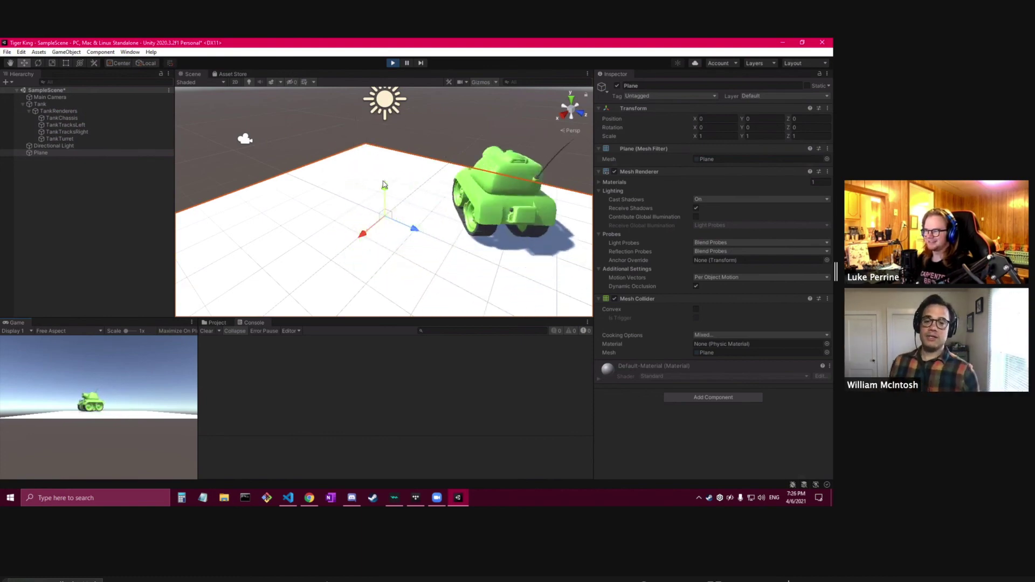
Step: Exit play mode and save SampleScene, check the Tank object's components and clear the selection
{"action": "key", "text": "ctrl+s"}
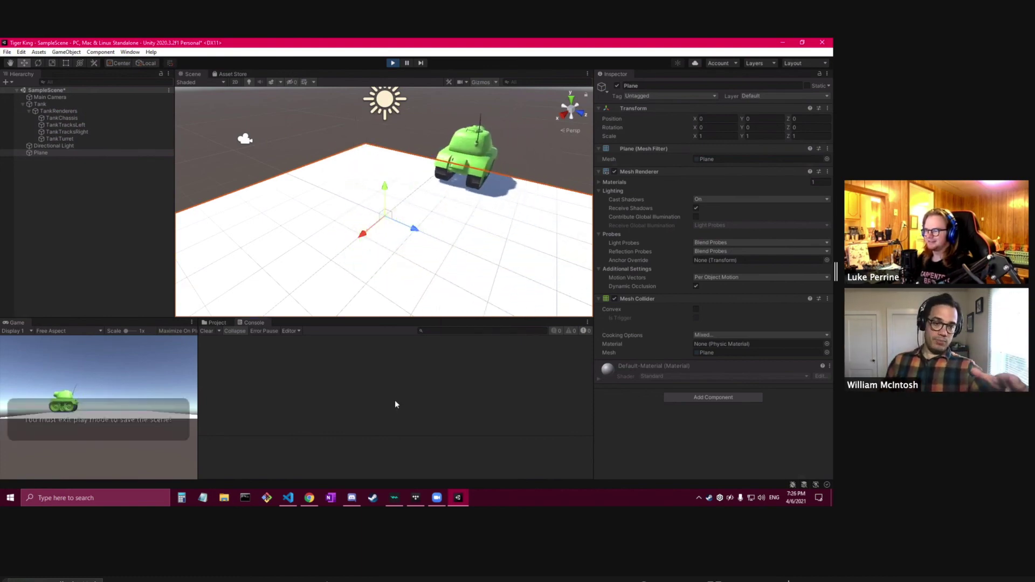
{"action": "left_click", "coordinate": [393, 63]}
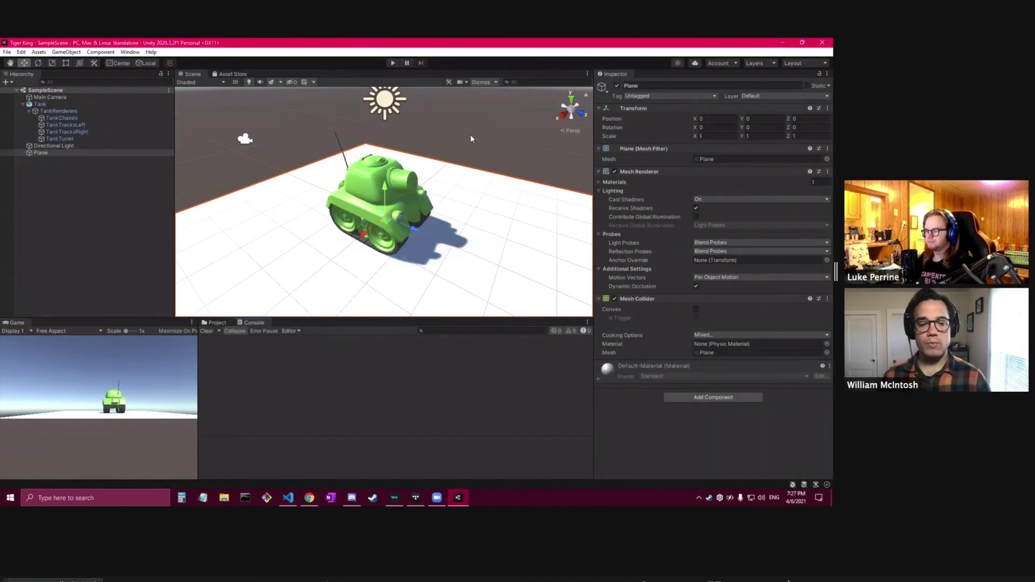
{"action": "left_click", "coordinate": [417, 226]}
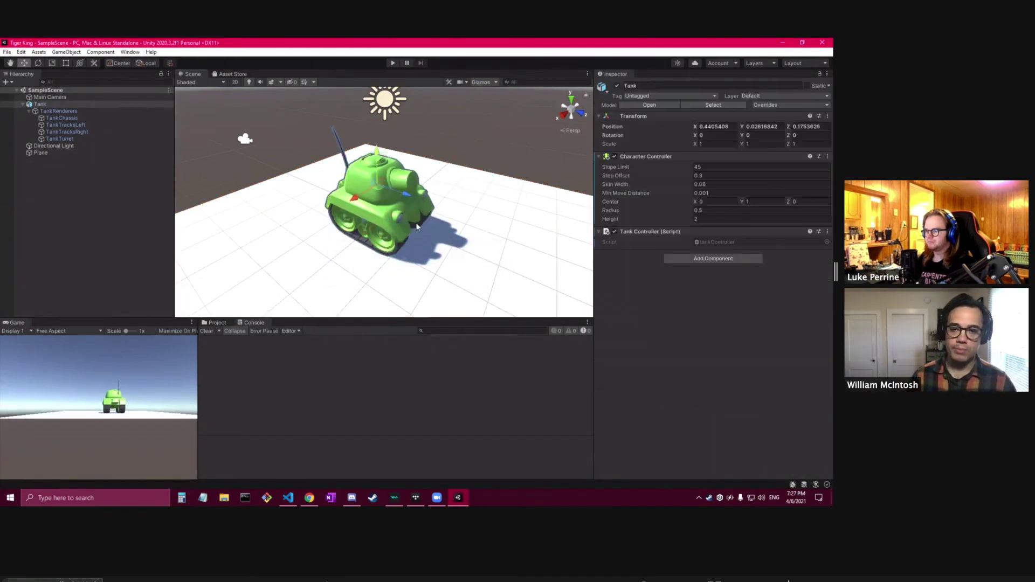
{"action": "left_click", "coordinate": [487, 128]}
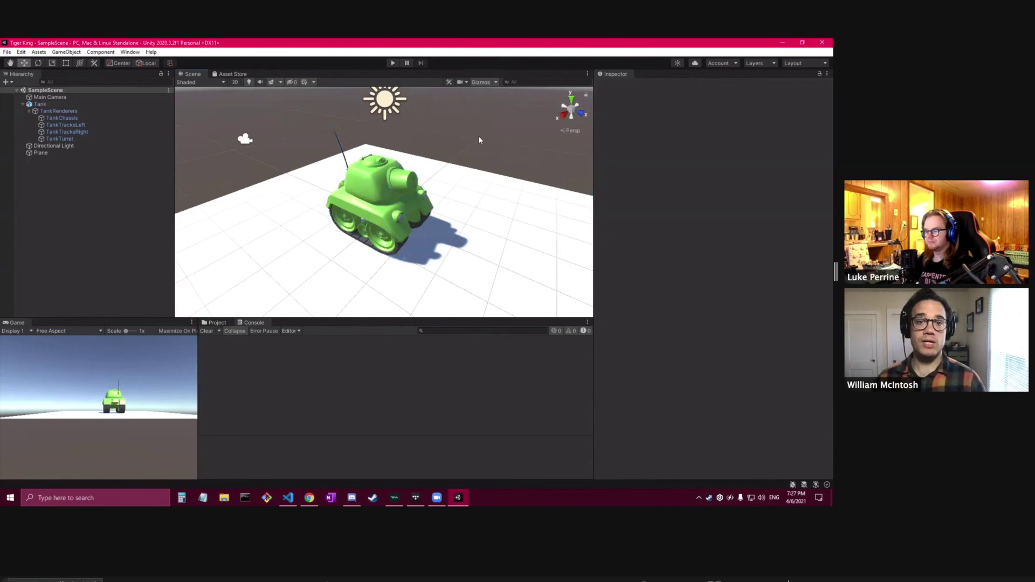